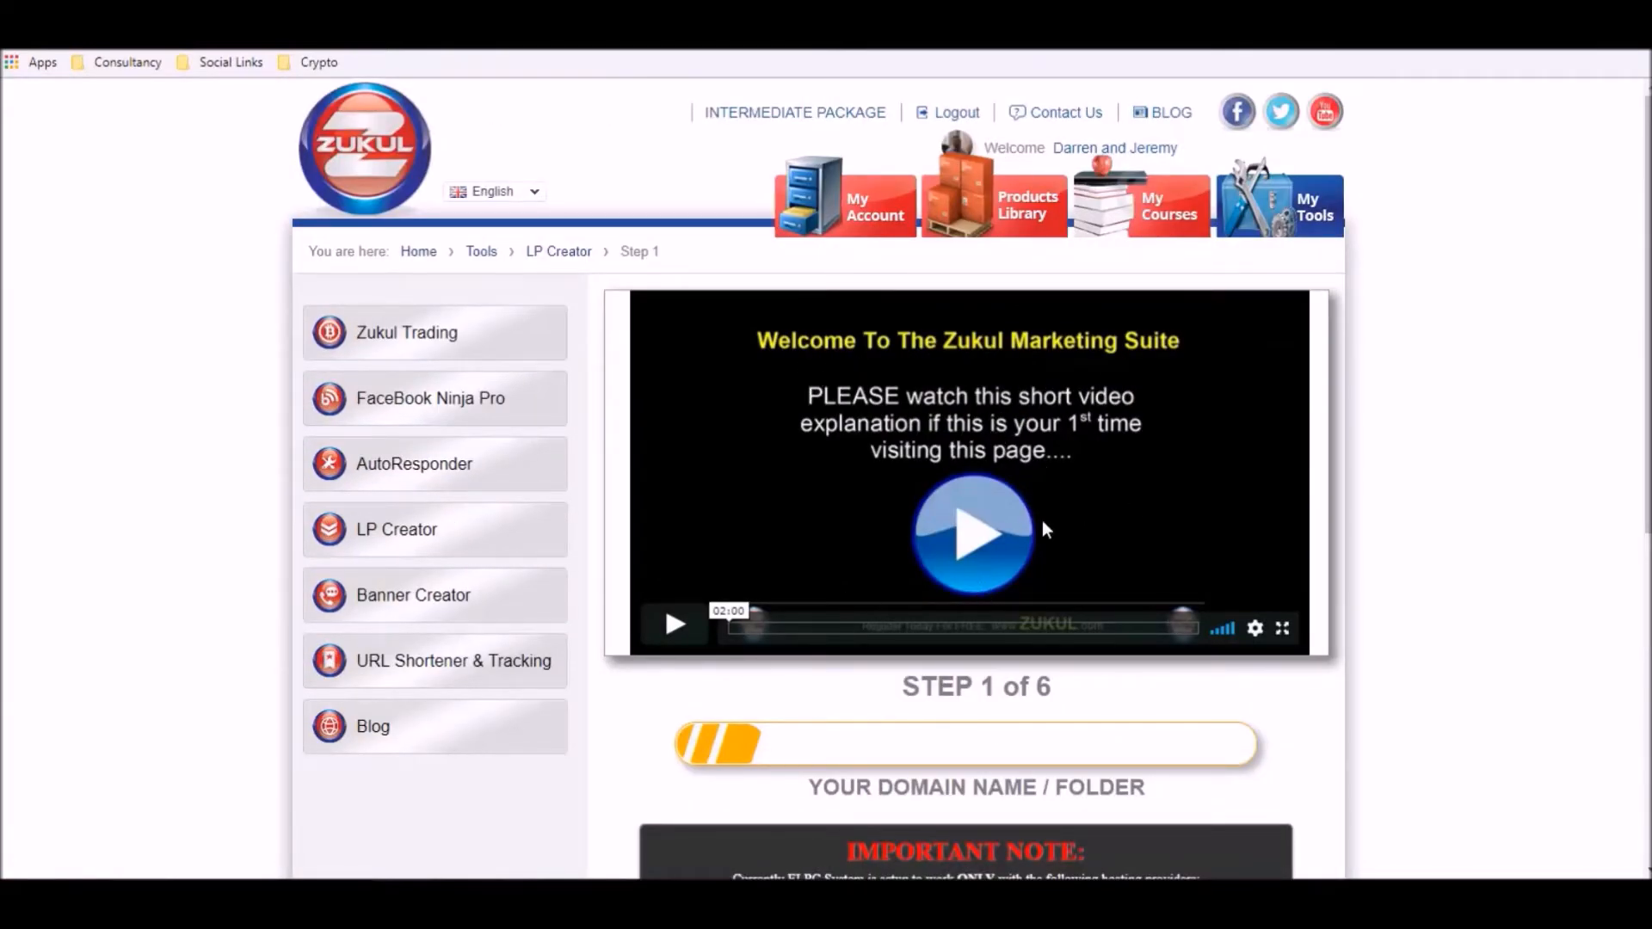
- Set the landing page's free zukul.info subdomain to ZT-Step1-DemoPage and continue to the design selection without saving the login
scroll(1040, 526, down, 6)
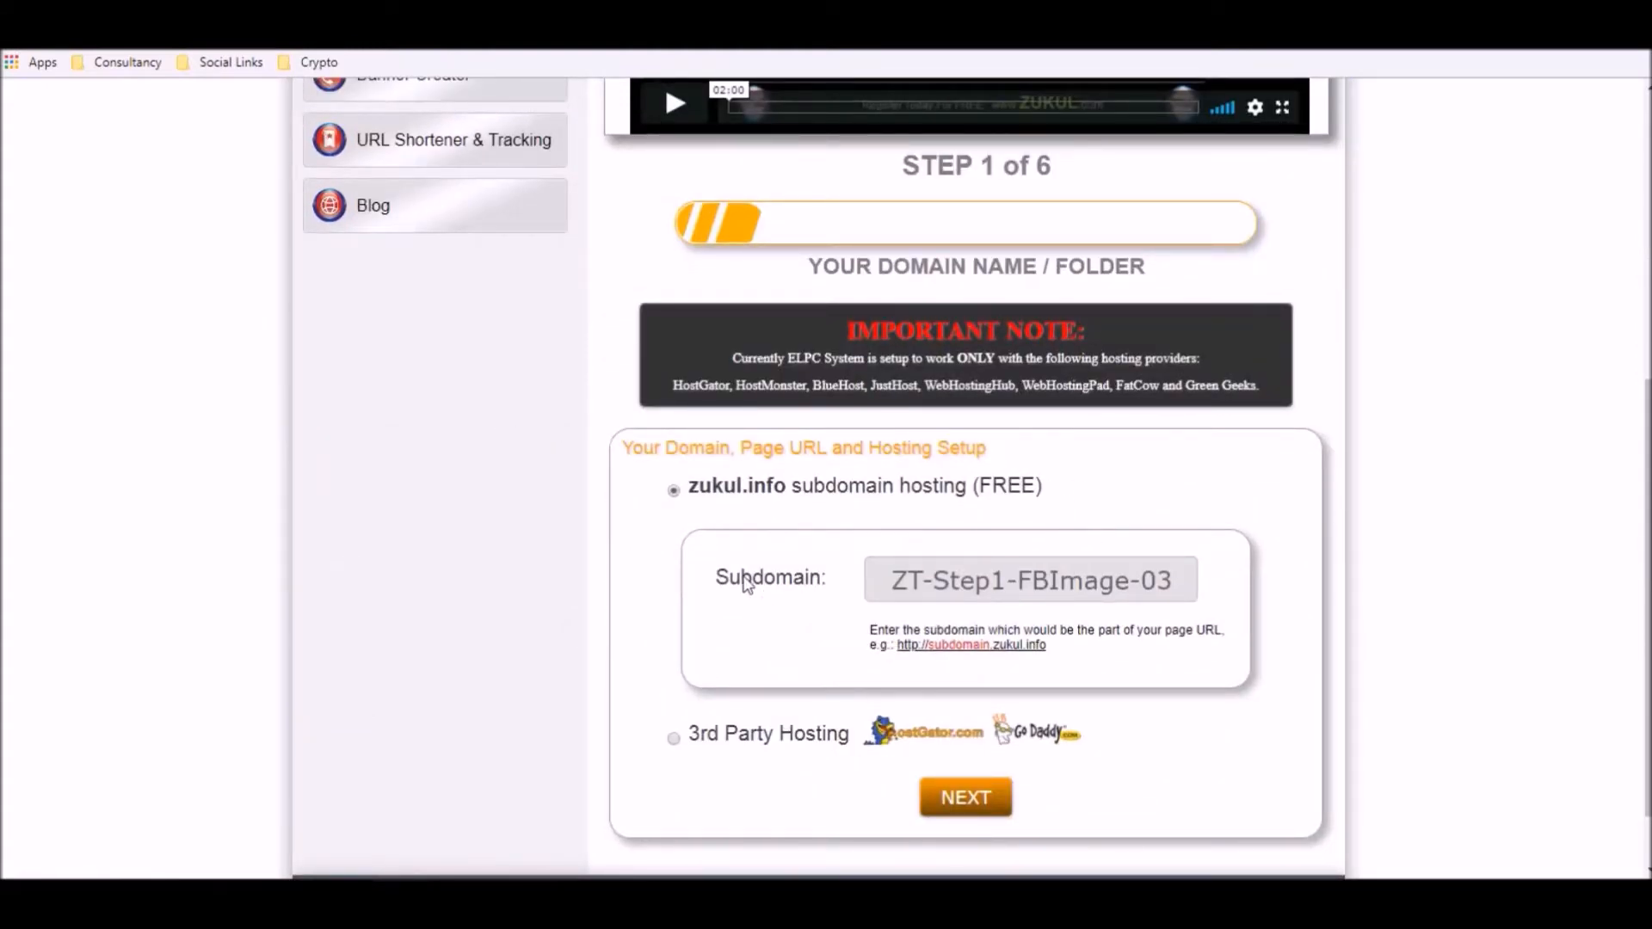
drag(1017, 581, 1217, 578)
text(D)
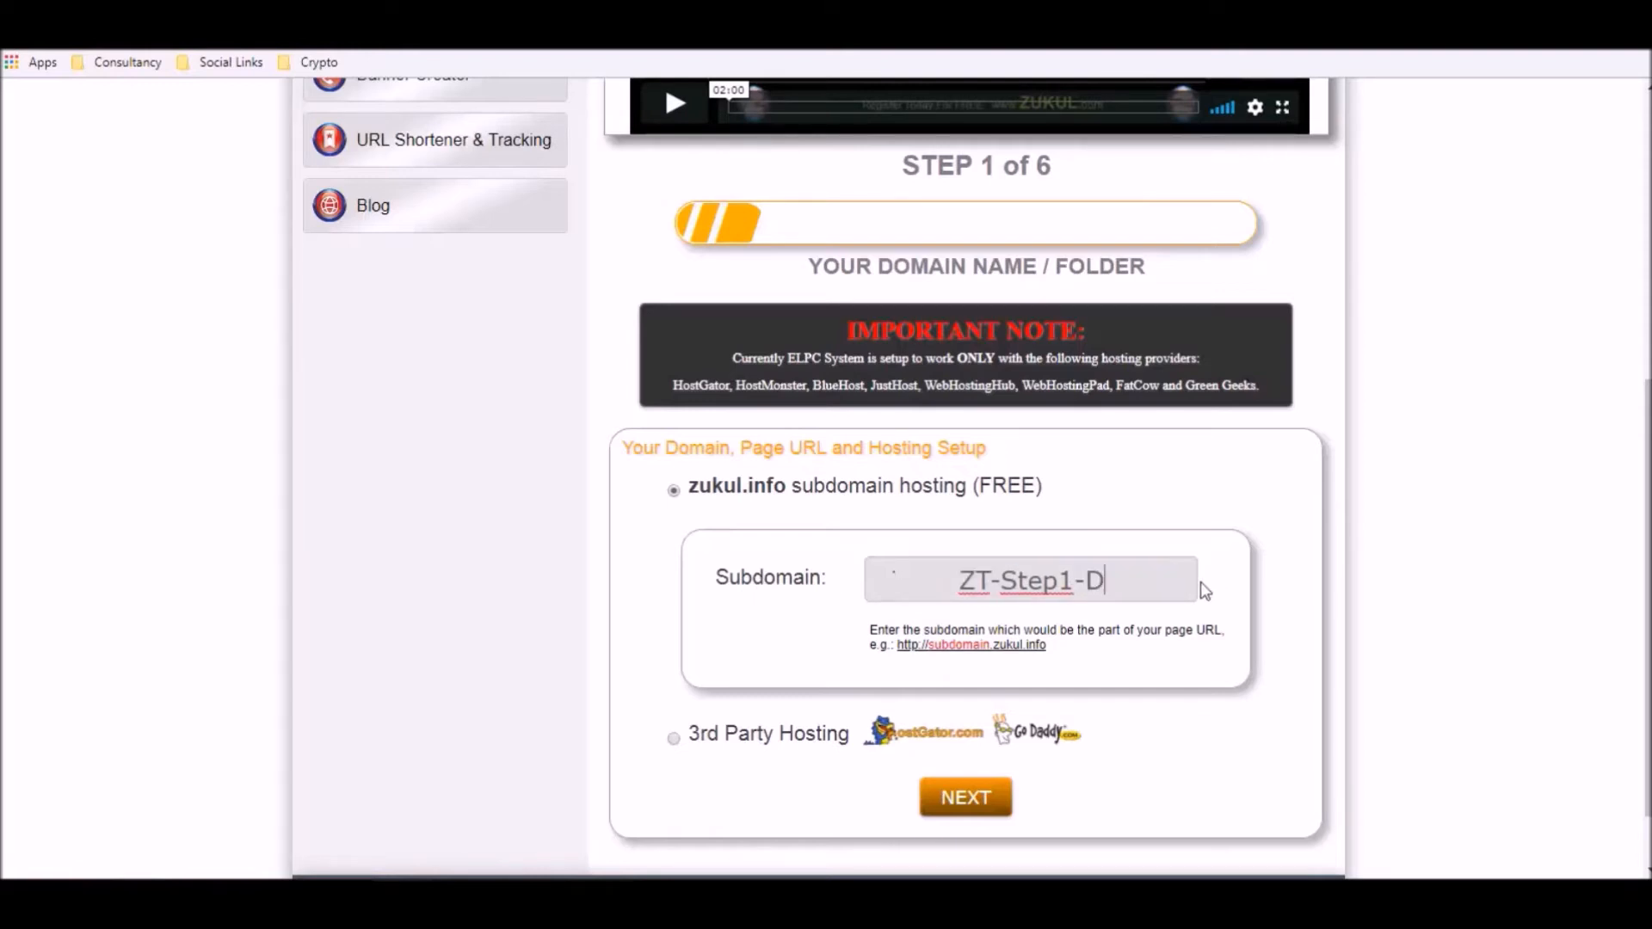
text(emoPage)
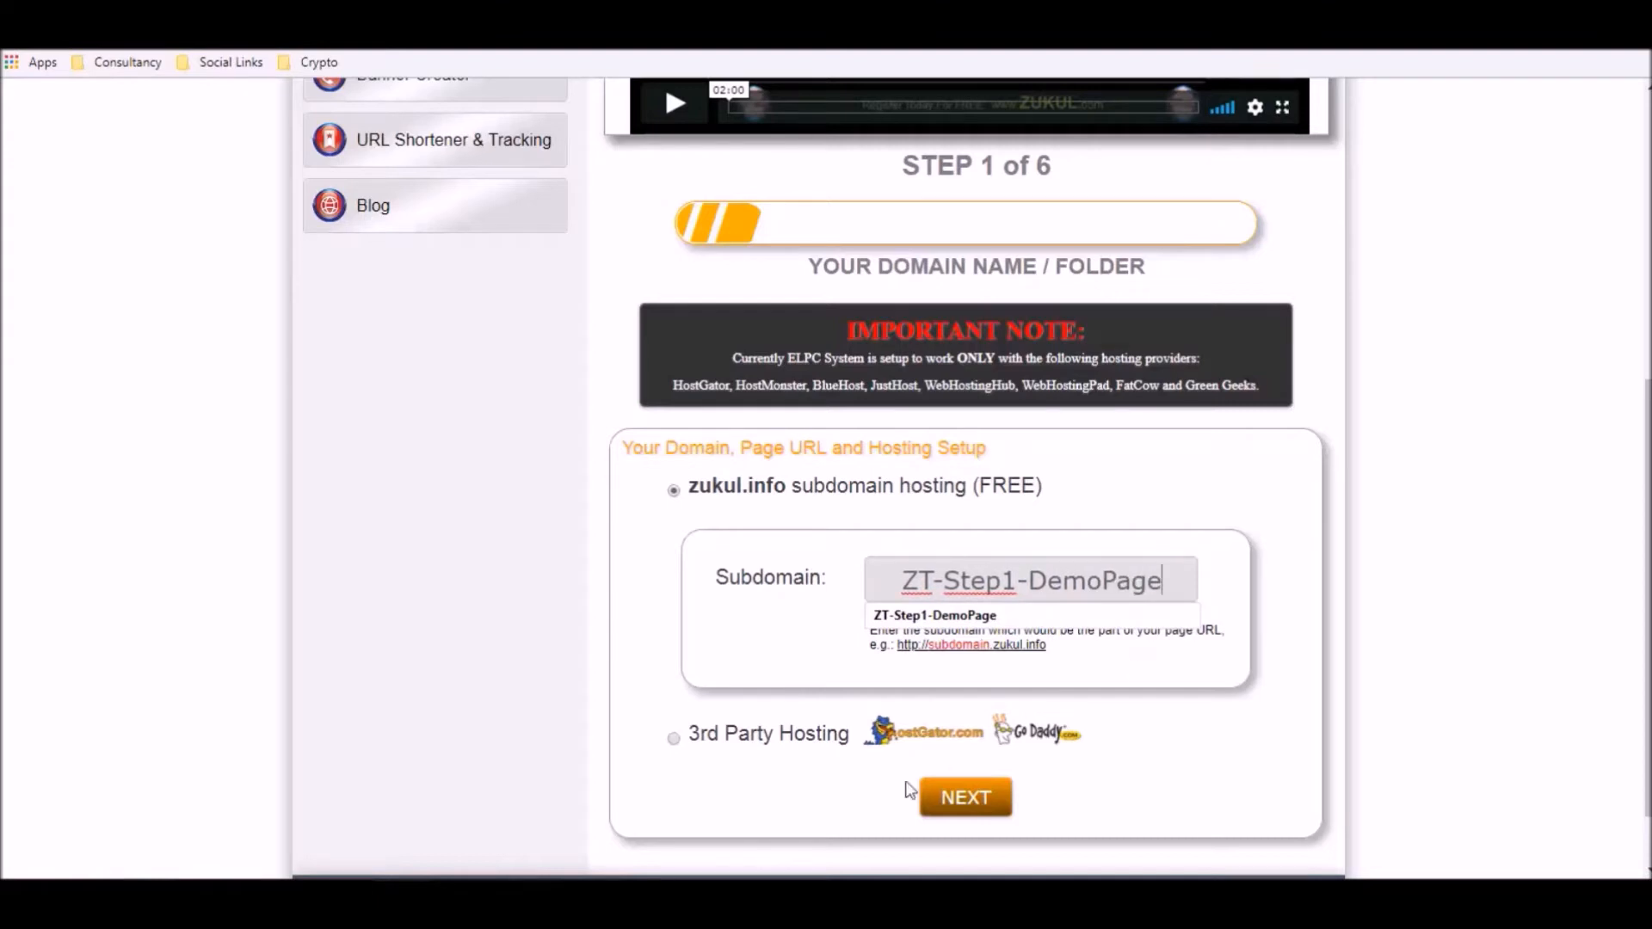
click(968, 798)
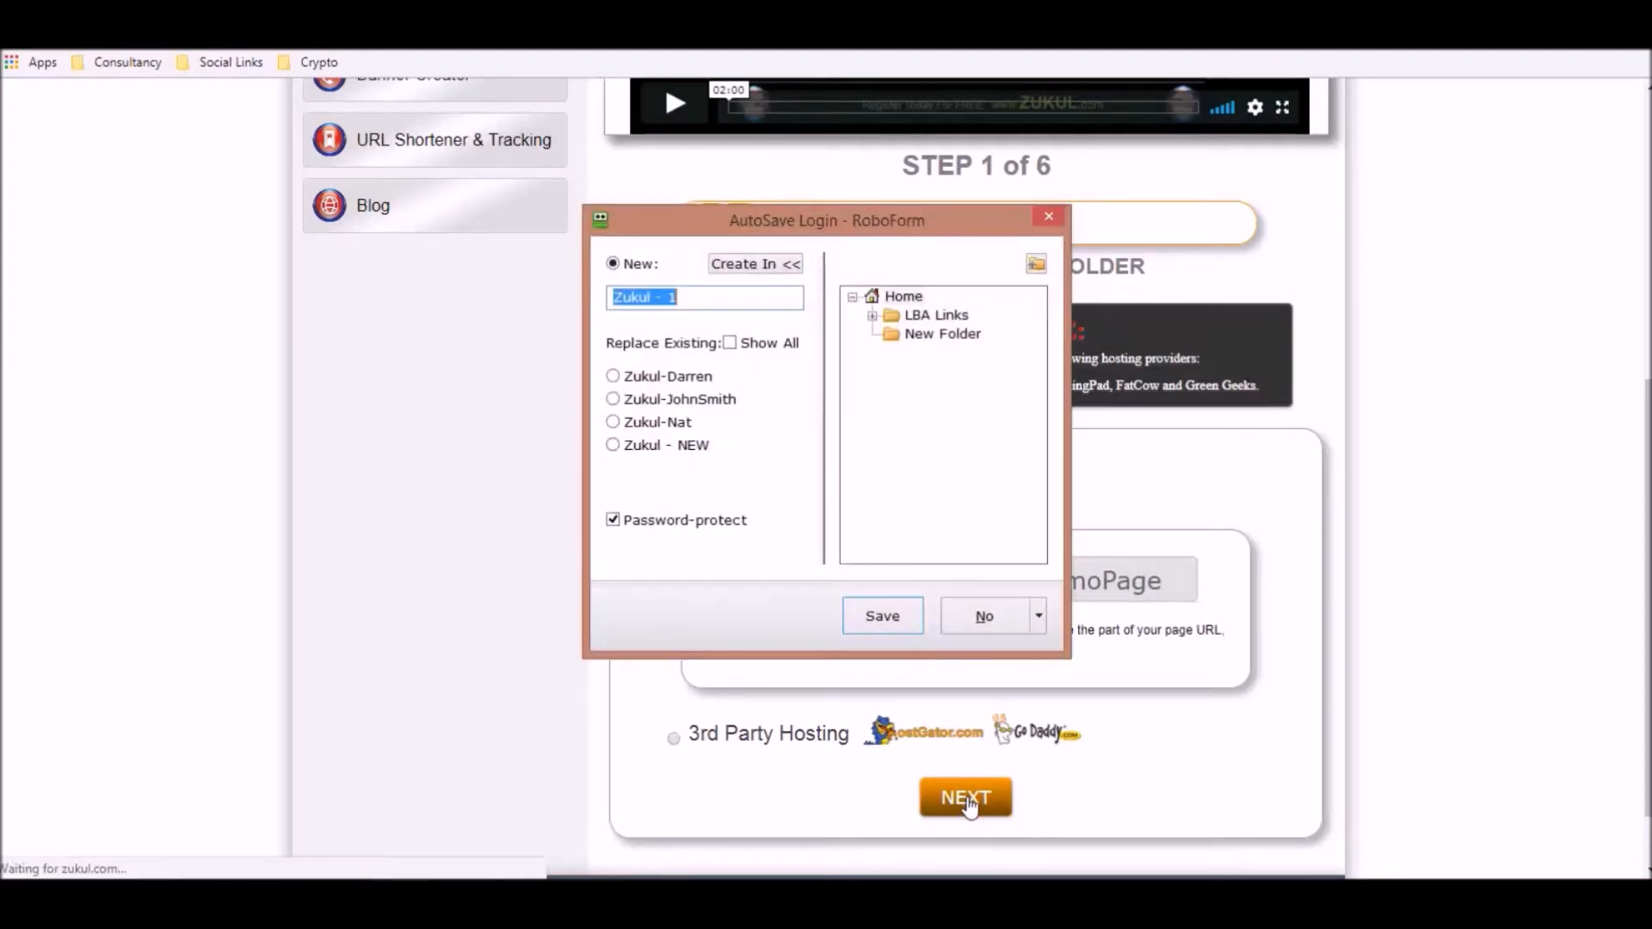
click(983, 620)
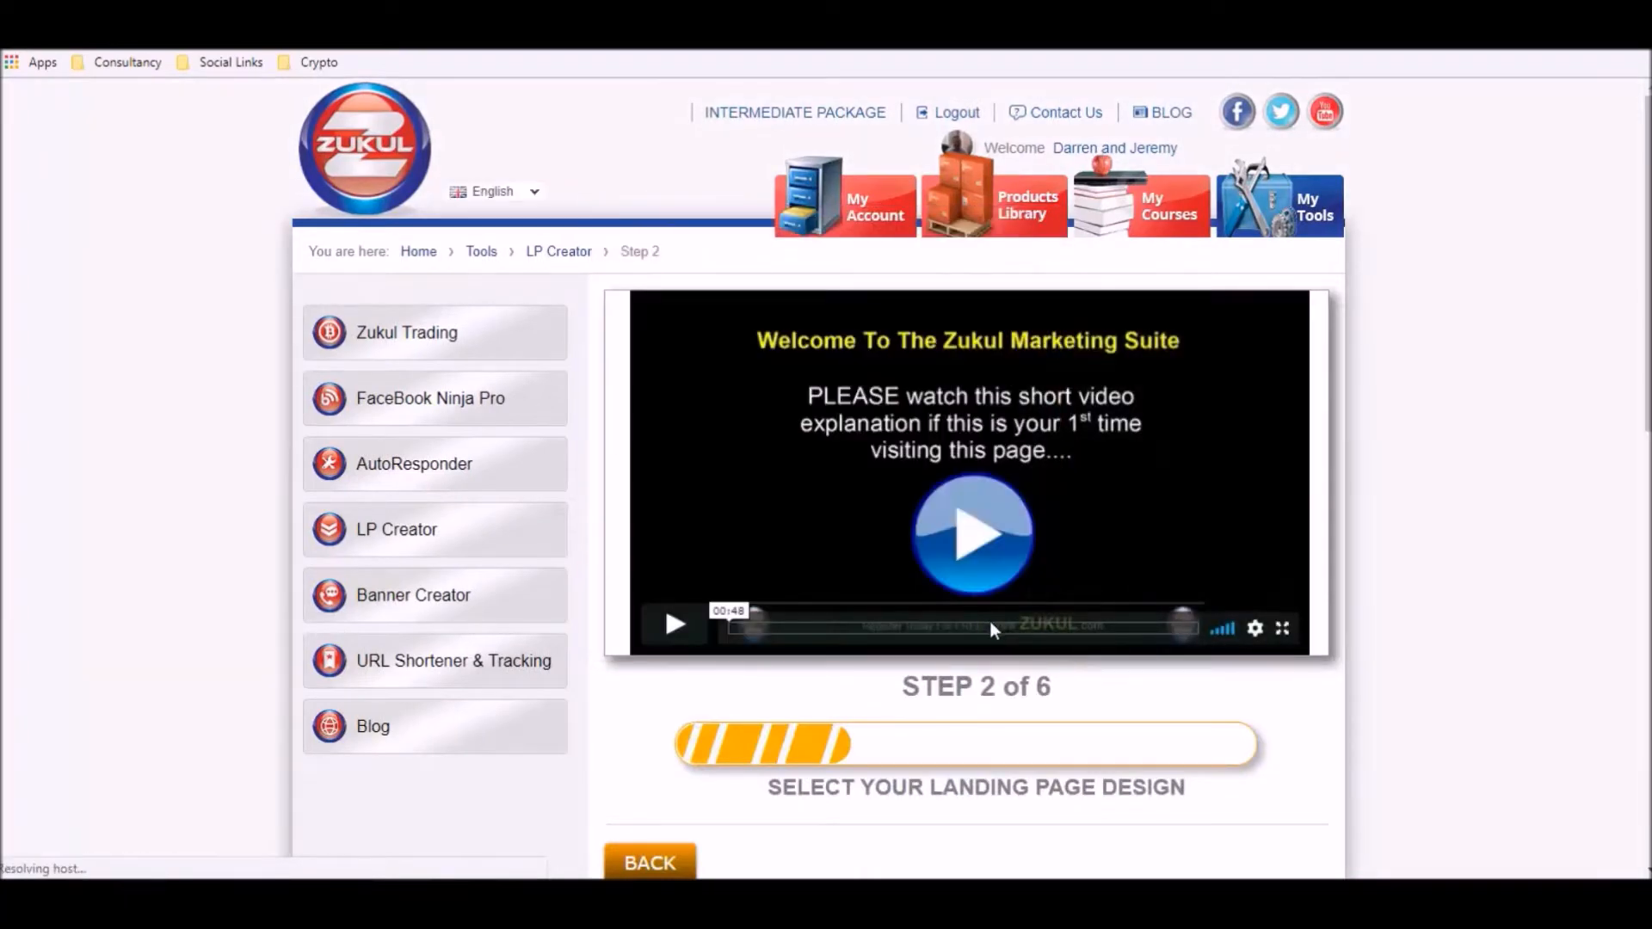
- Keep the US-2 landing page template and continue to the general content settings
scroll(973, 591, down, 4)
scroll(986, 661, down, 4)
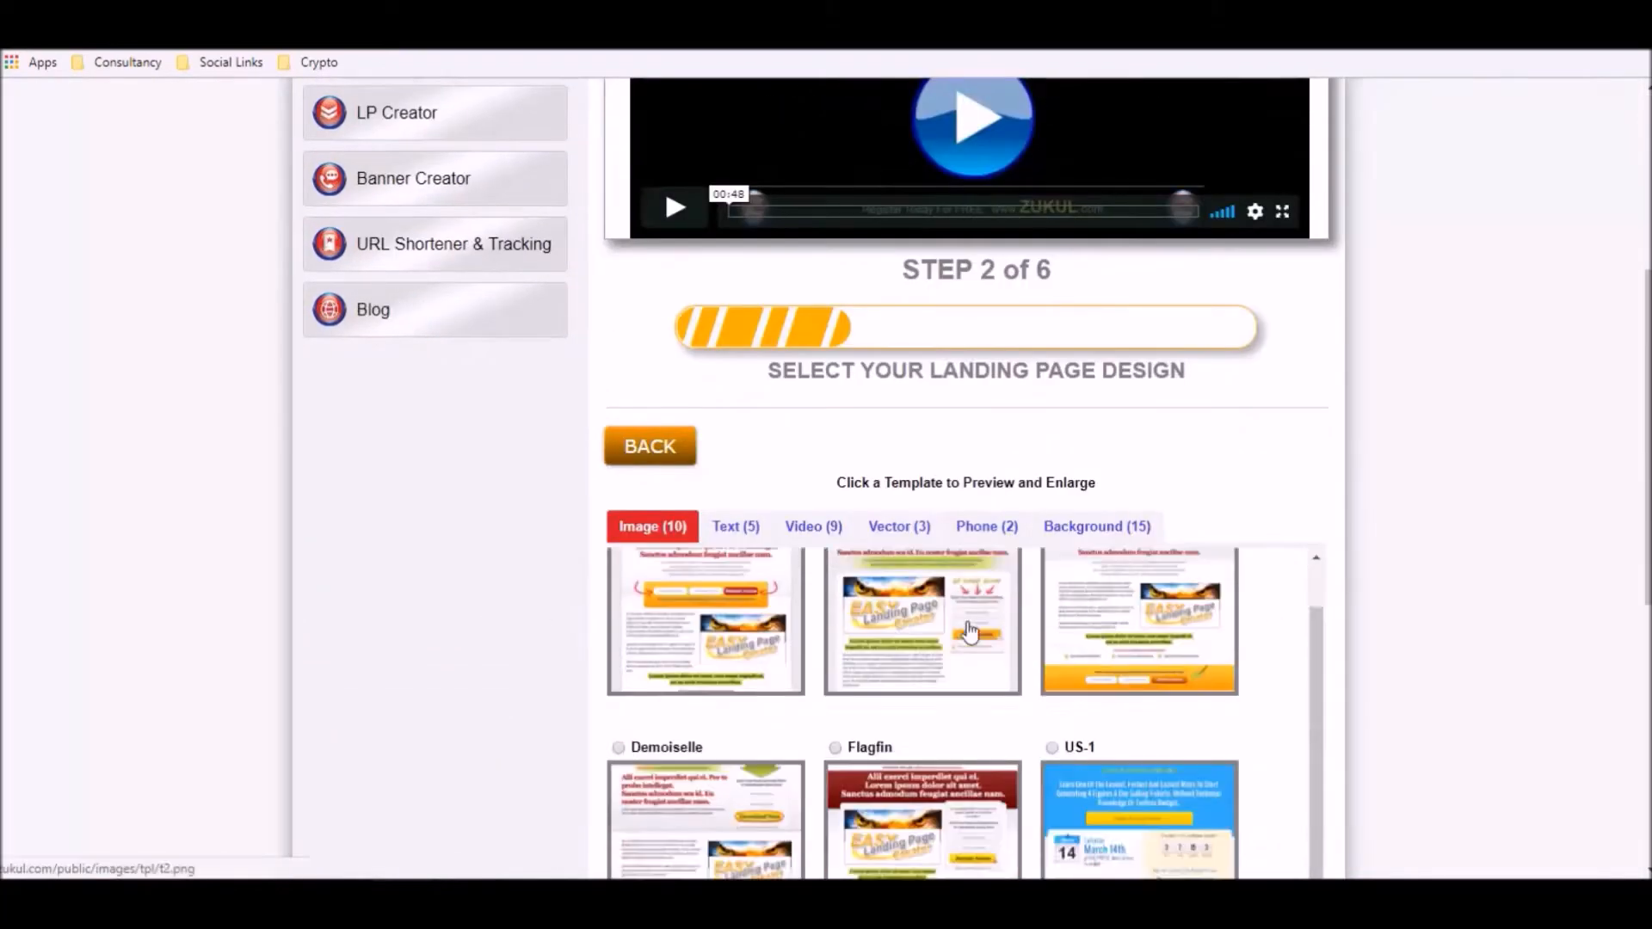
scroll(1307, 666, down, 6)
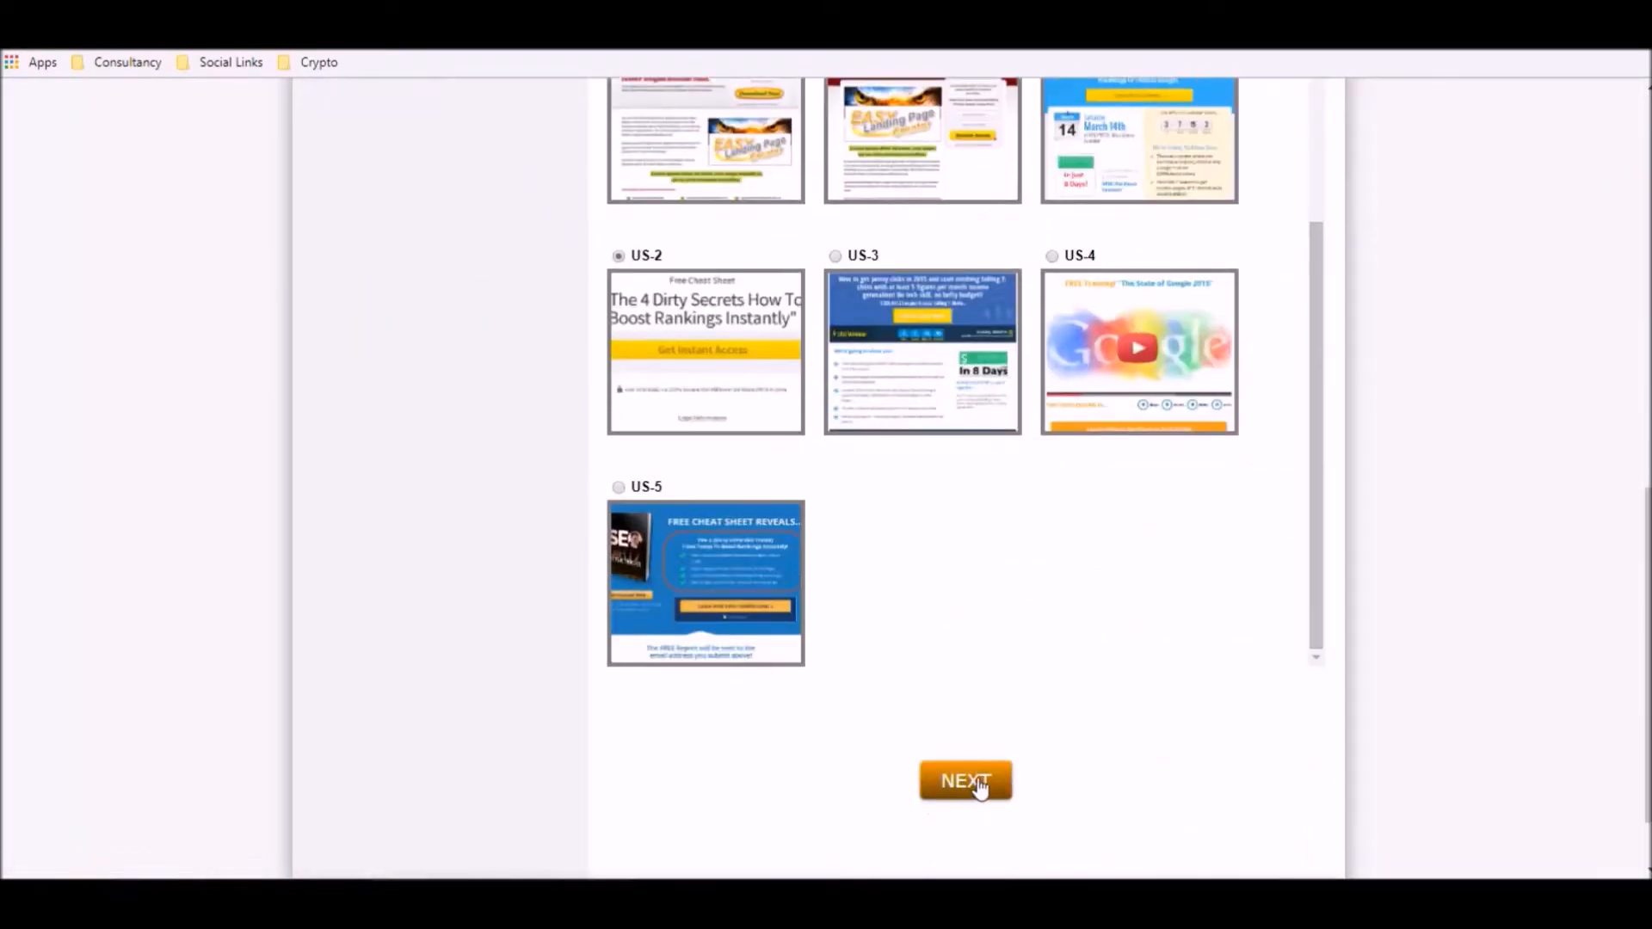
click(968, 779)
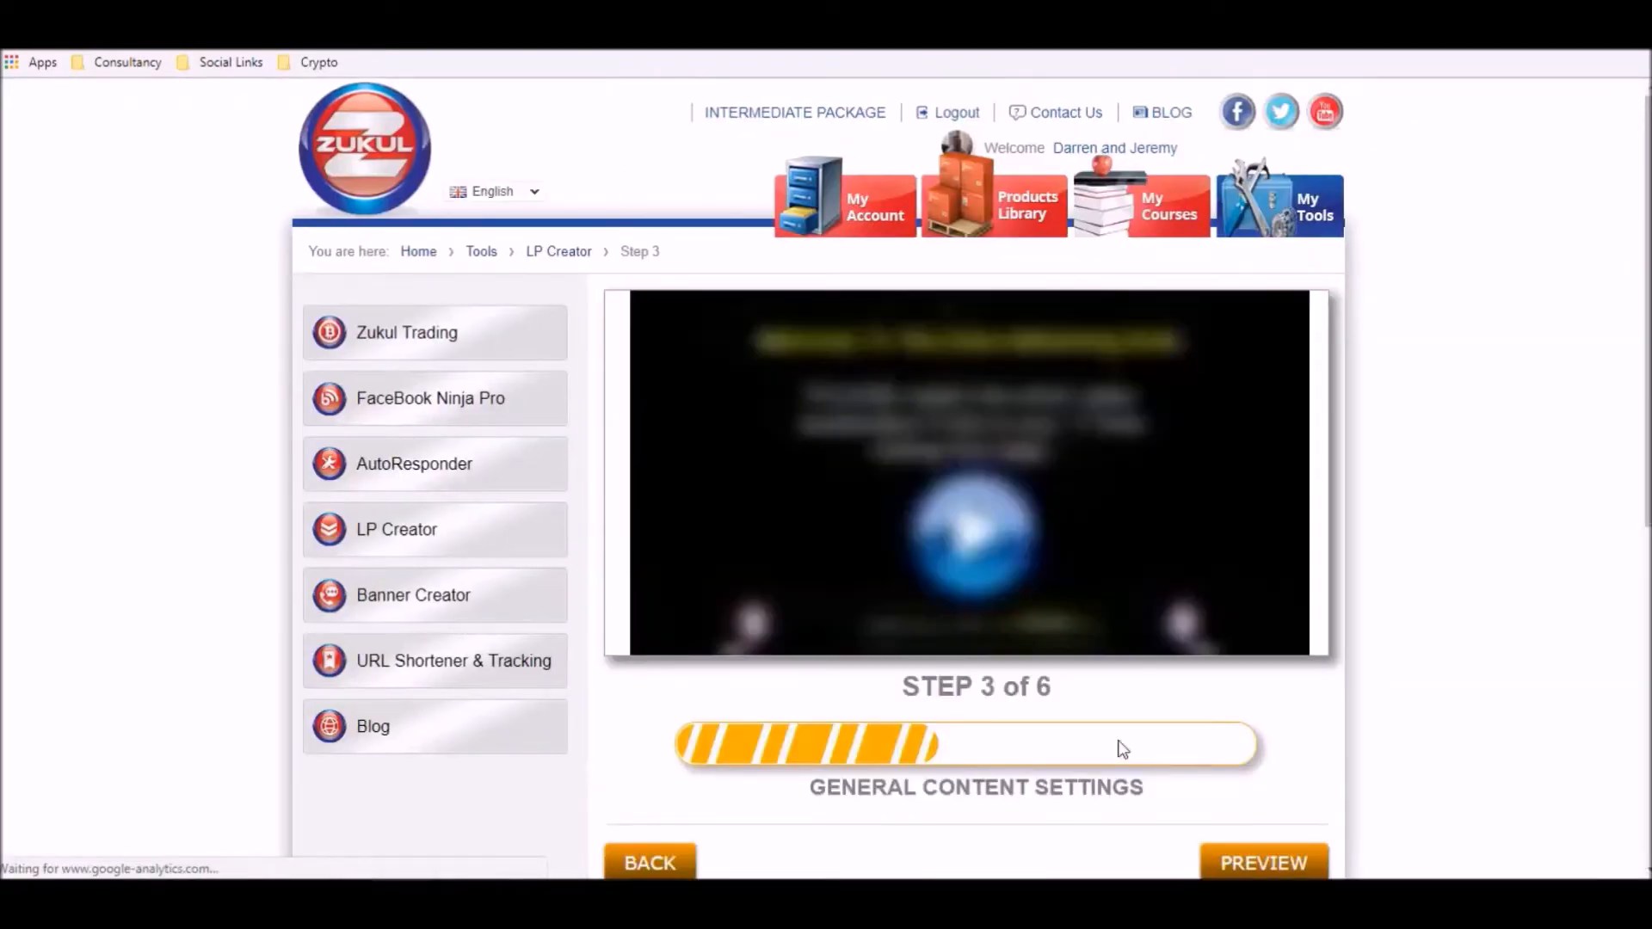
scroll(1393, 722, down, 4)
scroll(1391, 729, down, 2)
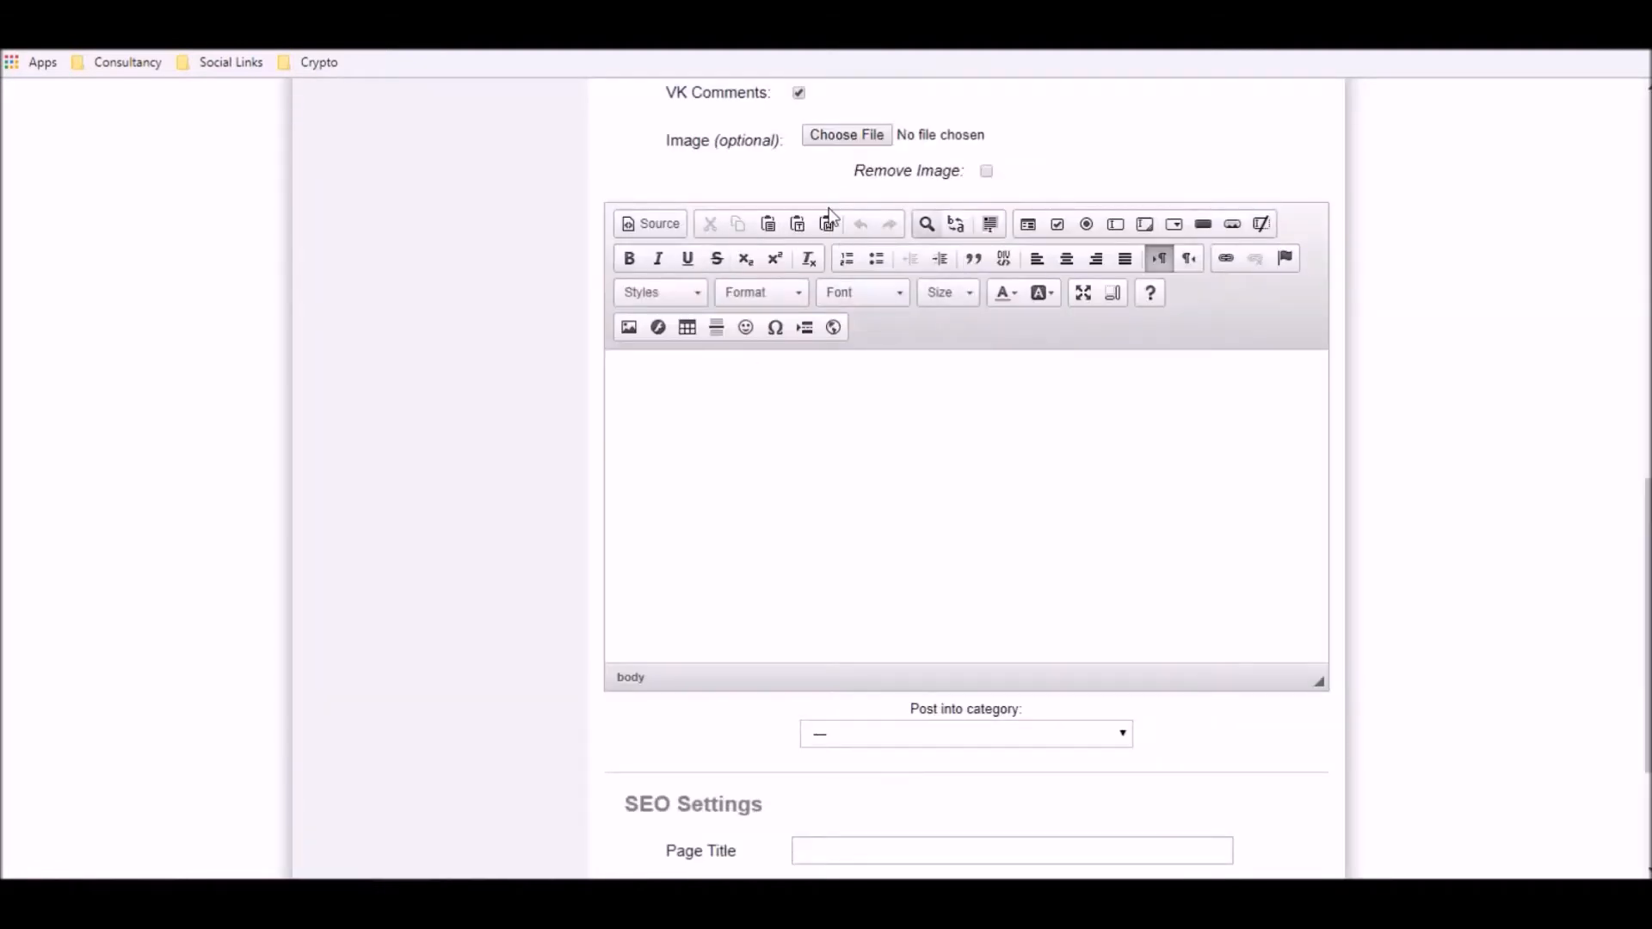
- Upload DemoImage.png to the server through the image properties of the blog post editor
click(629, 330)
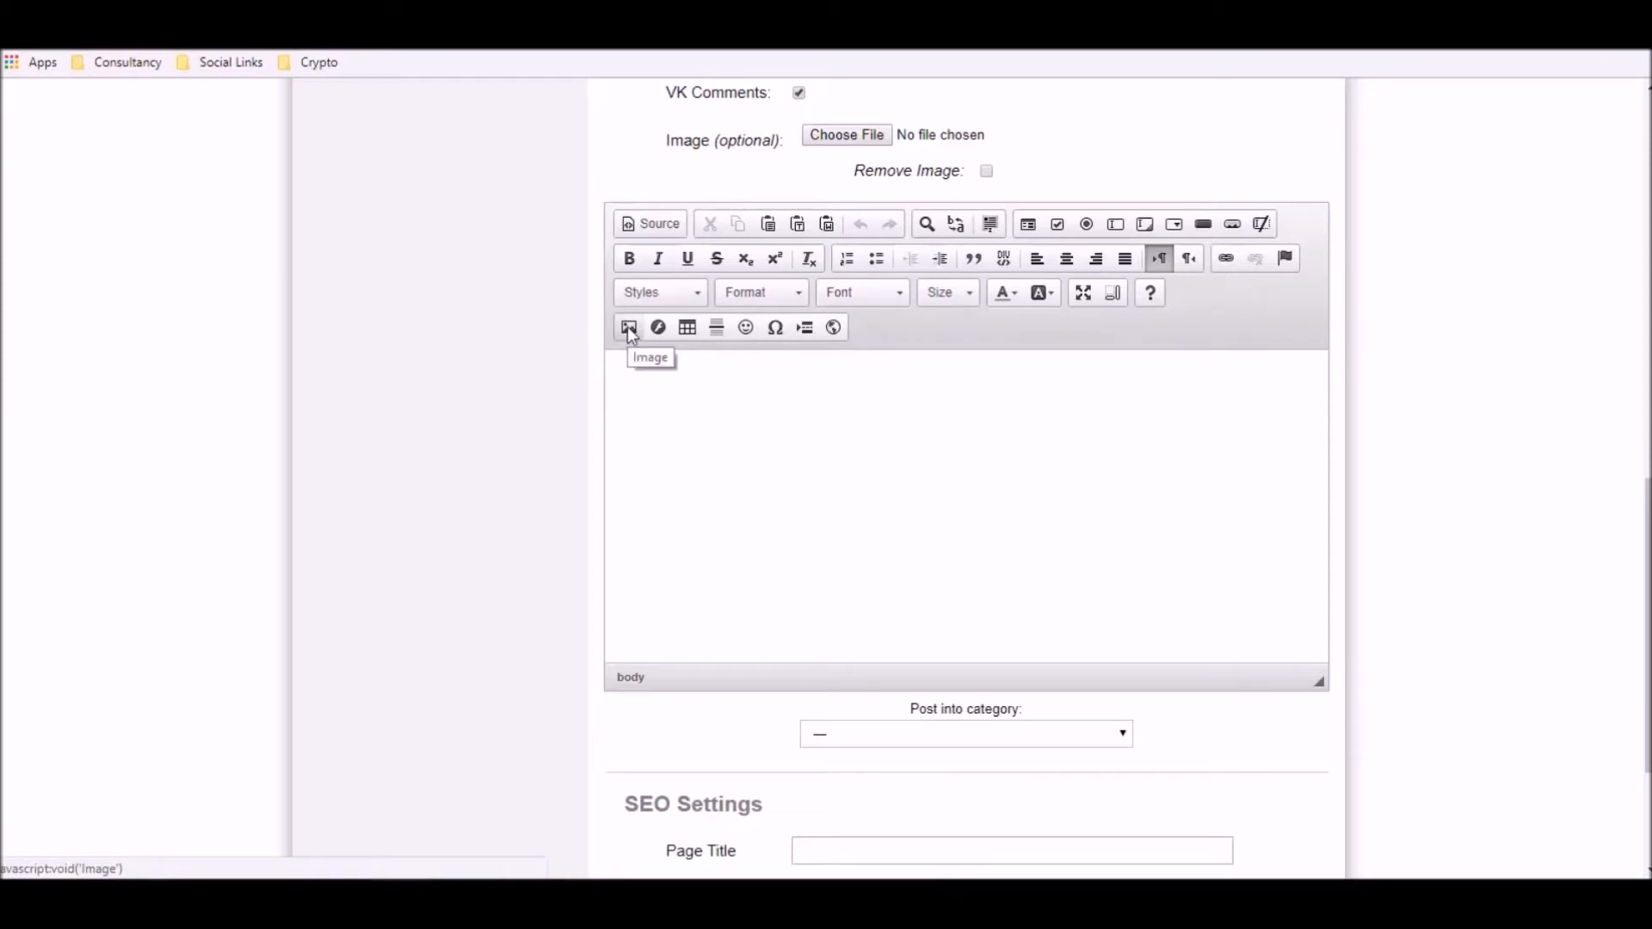
click(629, 329)
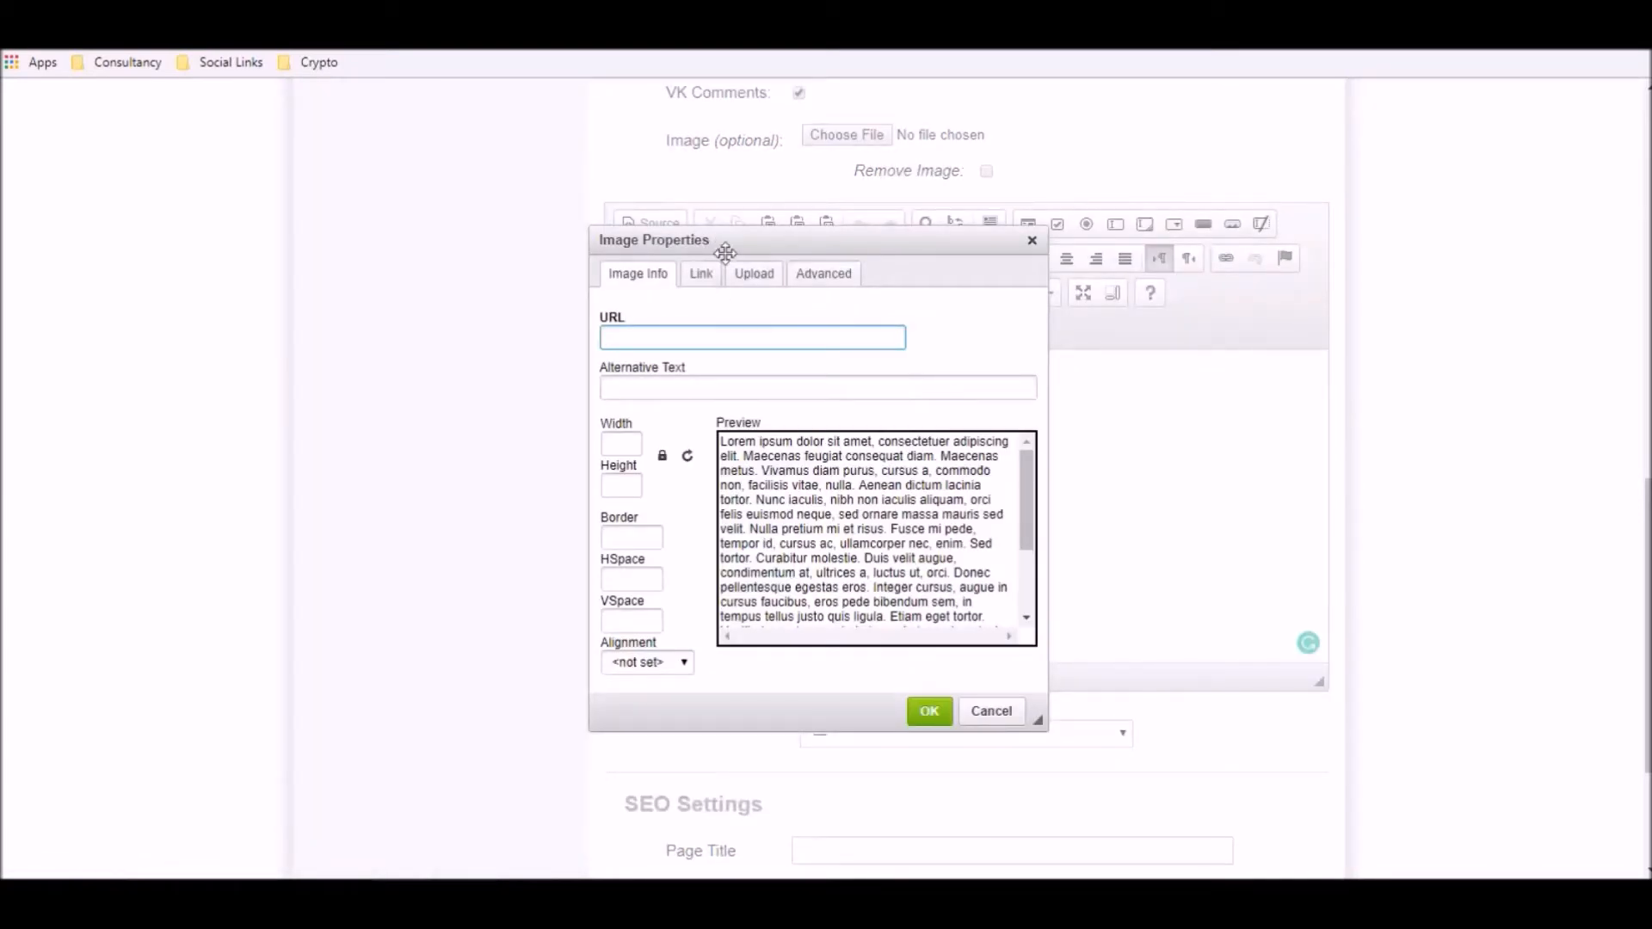
click(754, 277)
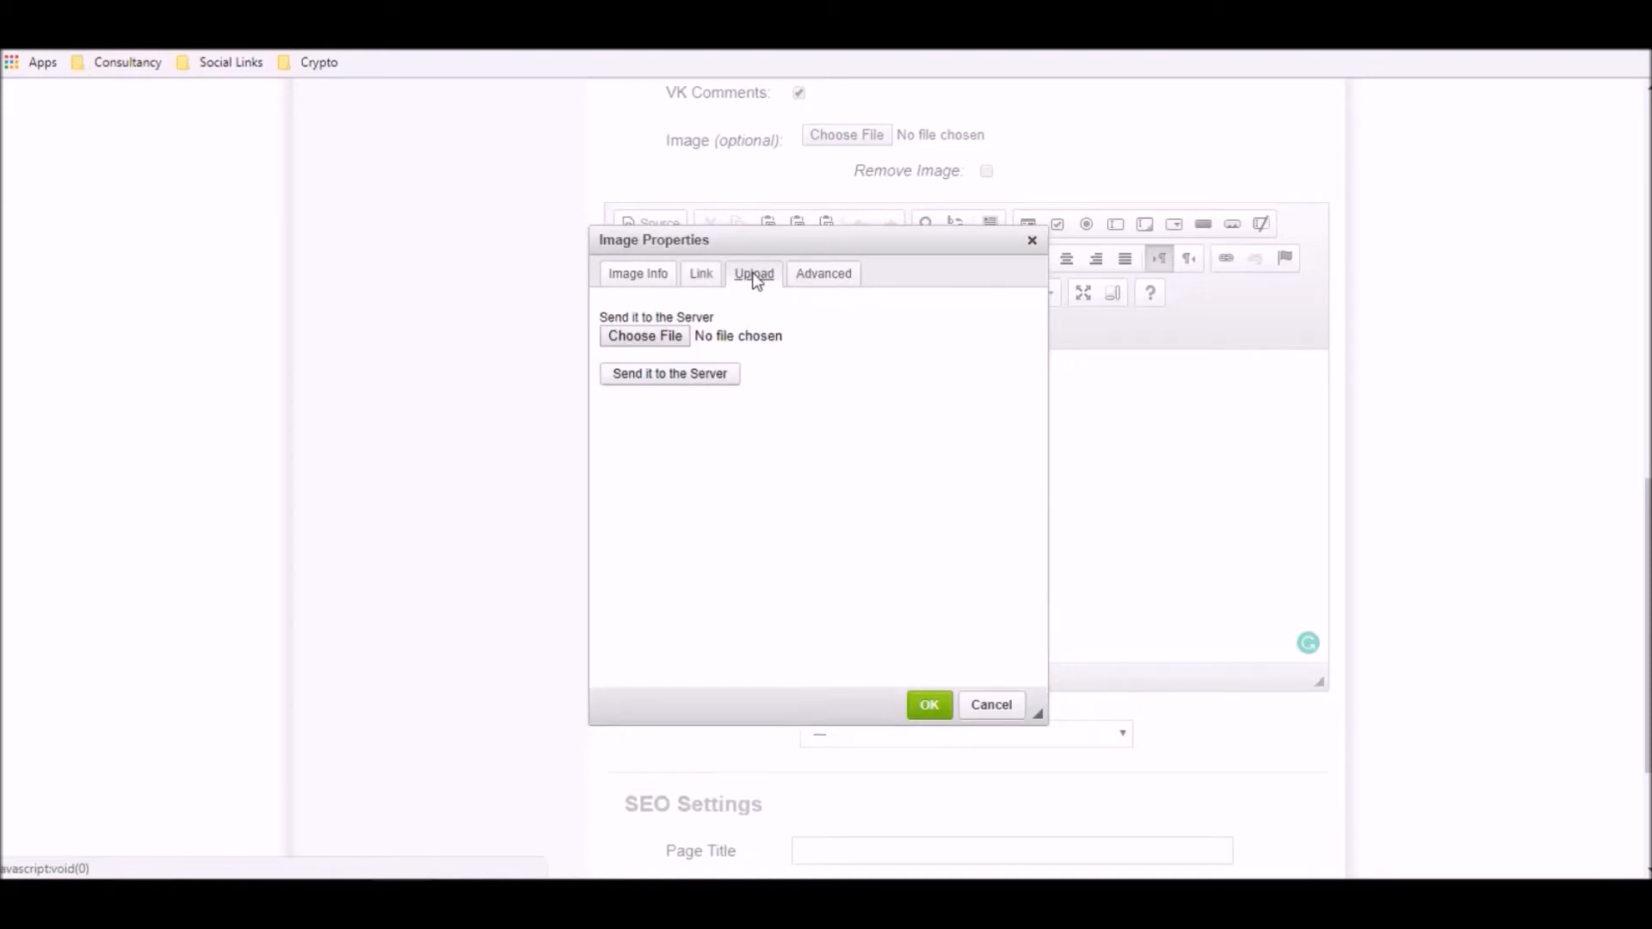
click(649, 337)
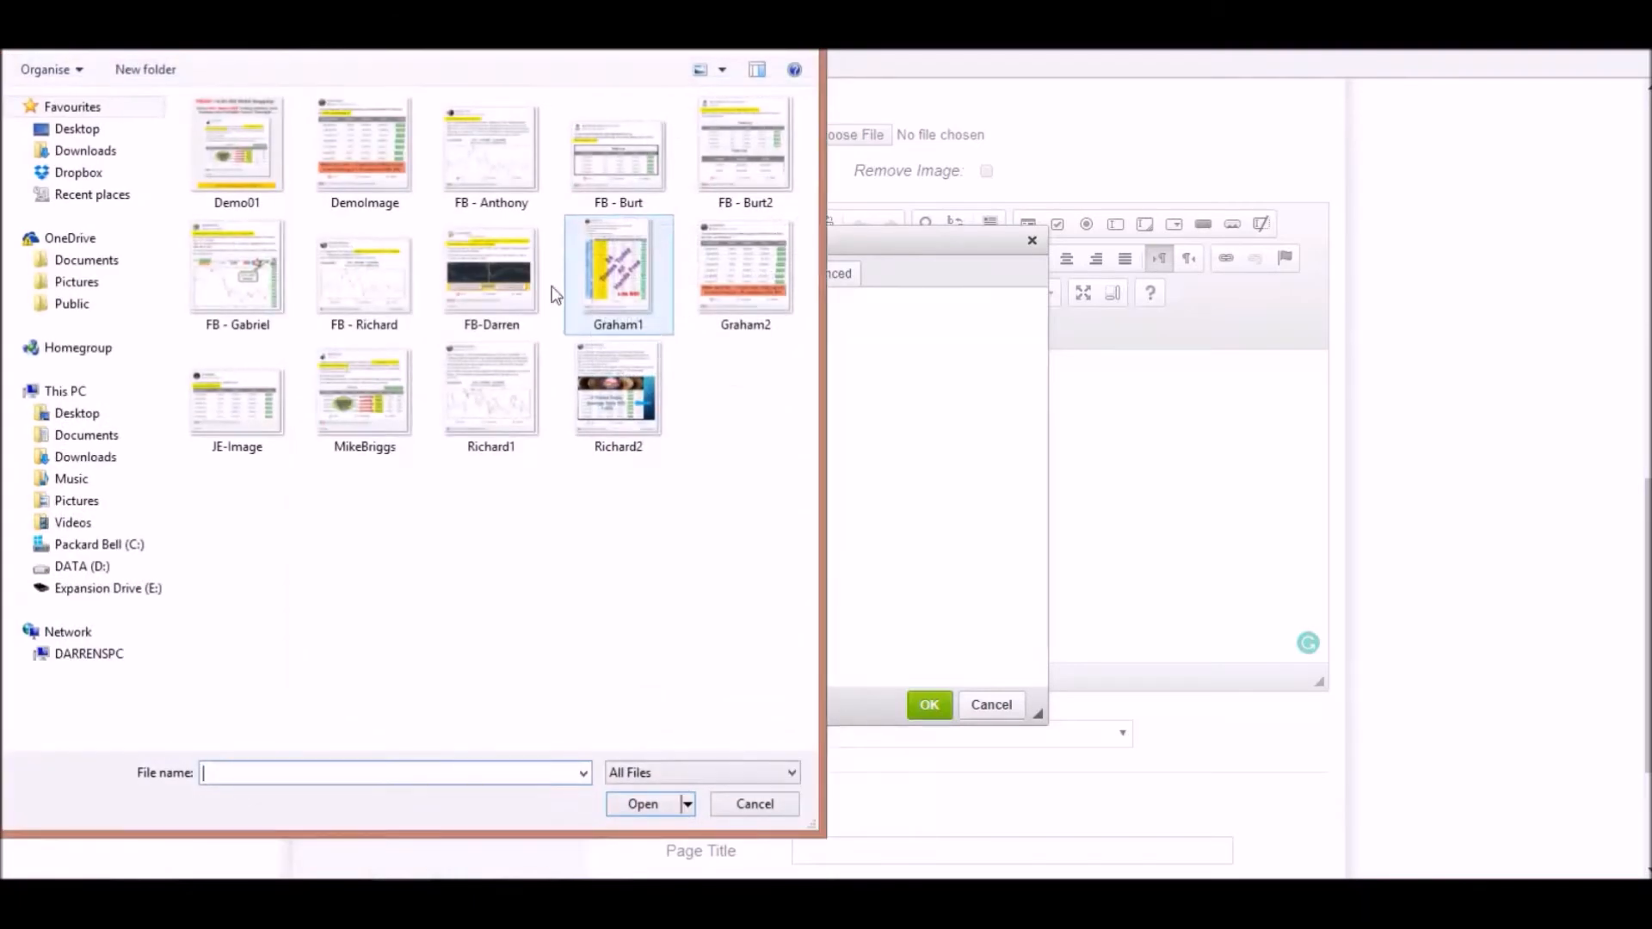
click(354, 152)
double_click(355, 152)
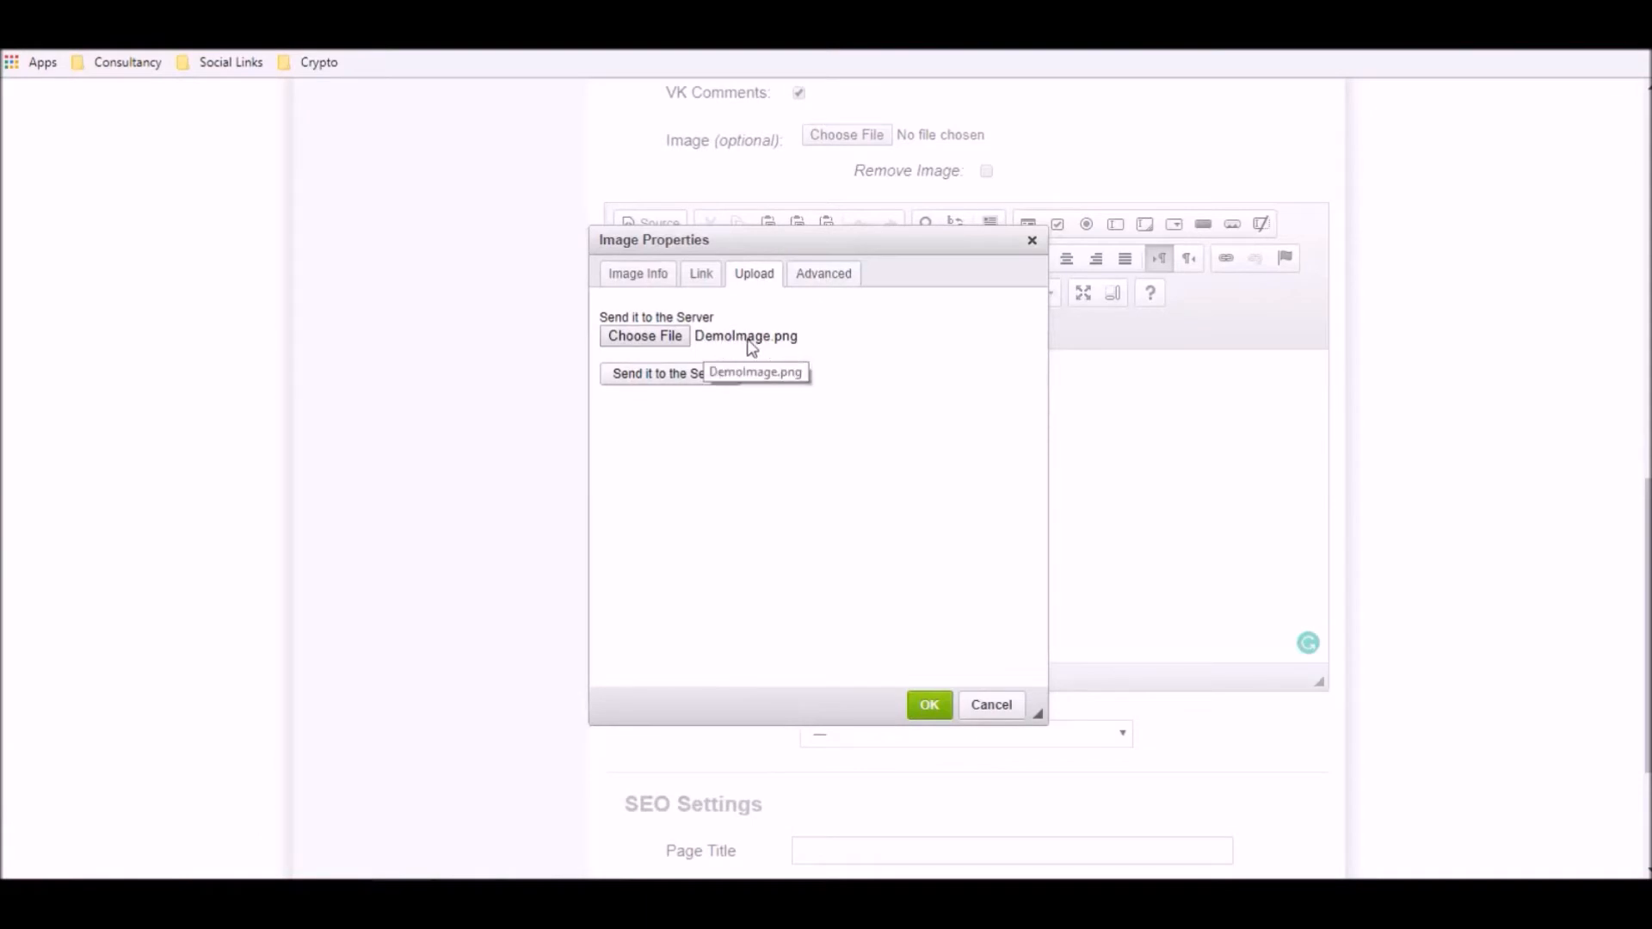
click(681, 378)
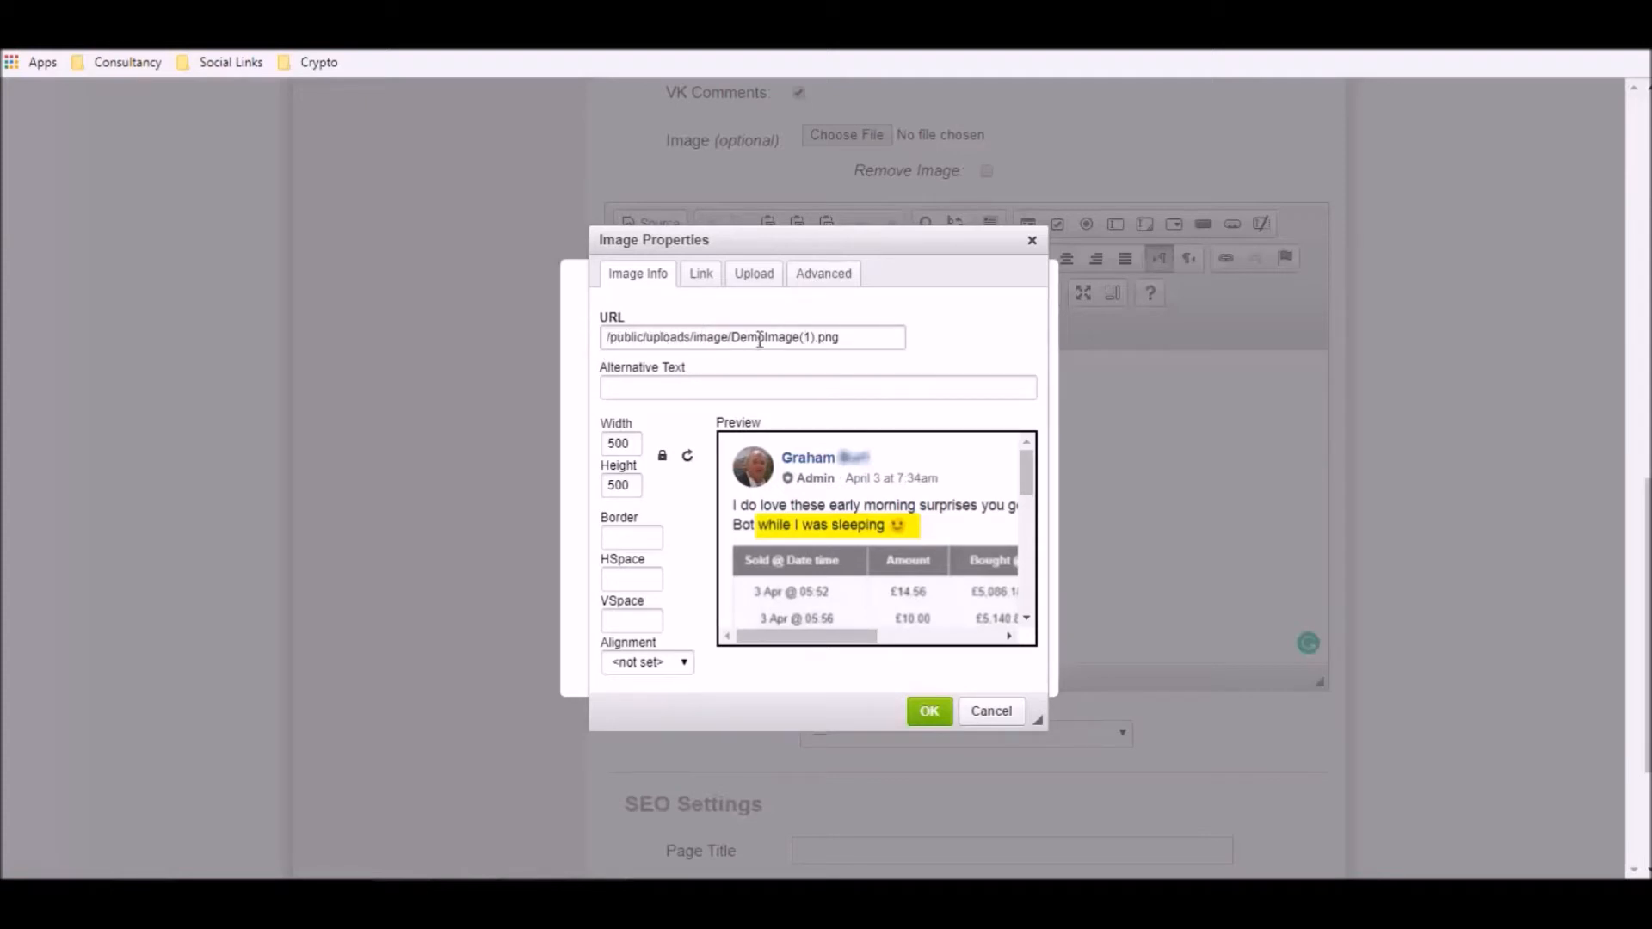
- Copy the uploaded image's URL and replace the image source path in the landing page's Sub Header with /public/uploads/image/DemoImage(1).png
drag(840, 337, 594, 348)
right_click(626, 338)
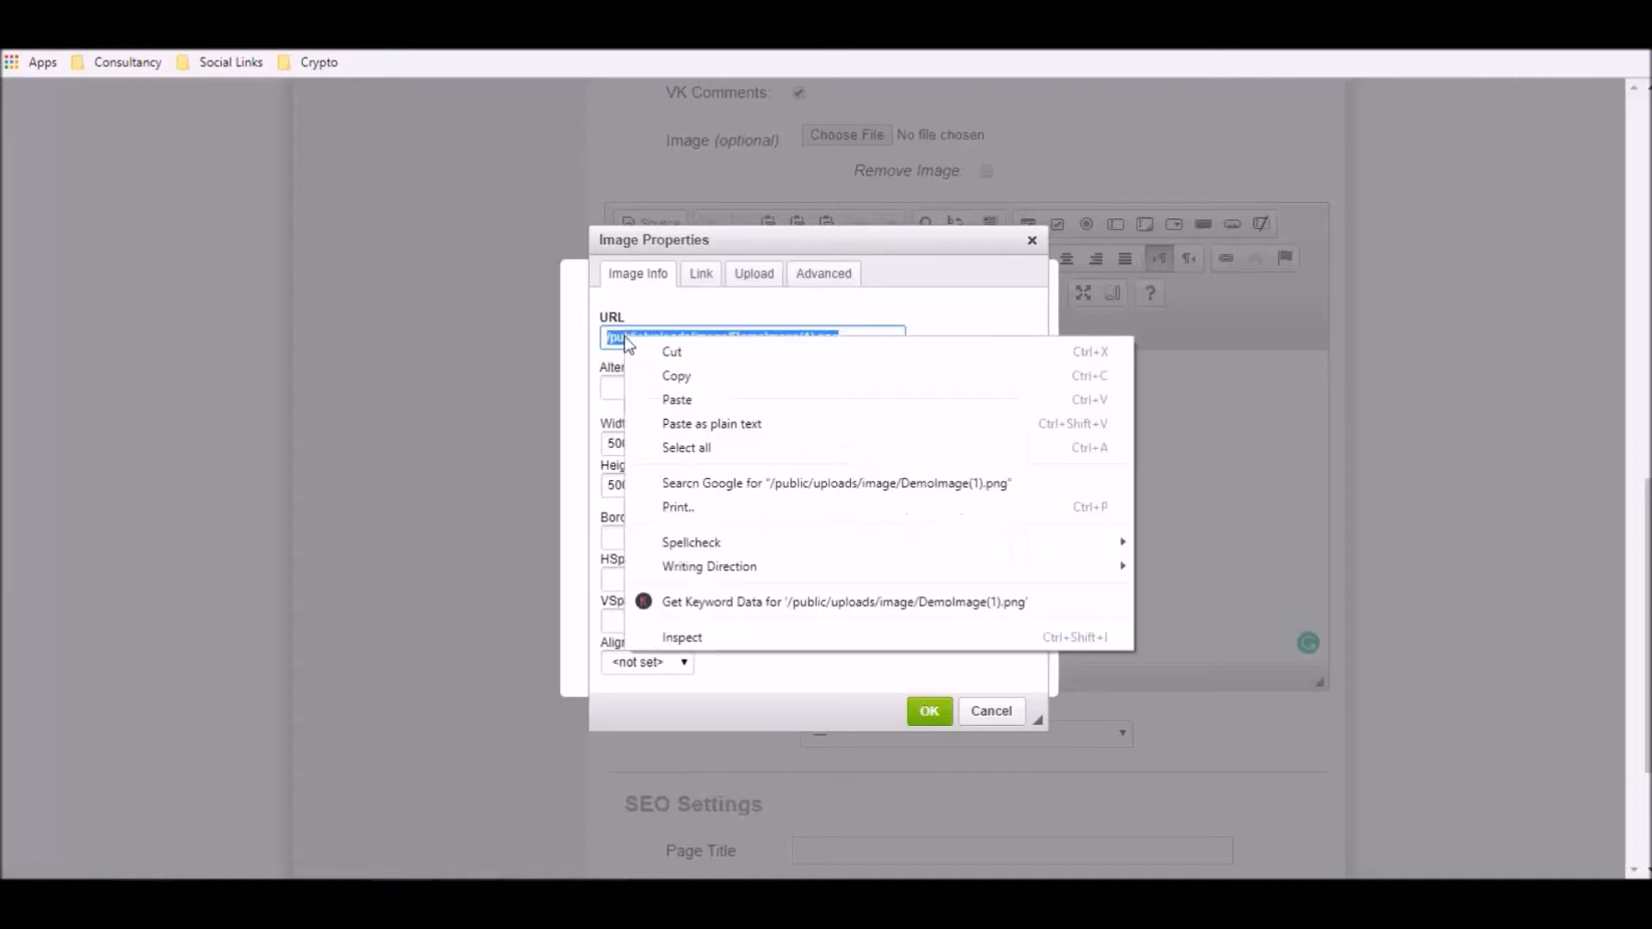
click(695, 383)
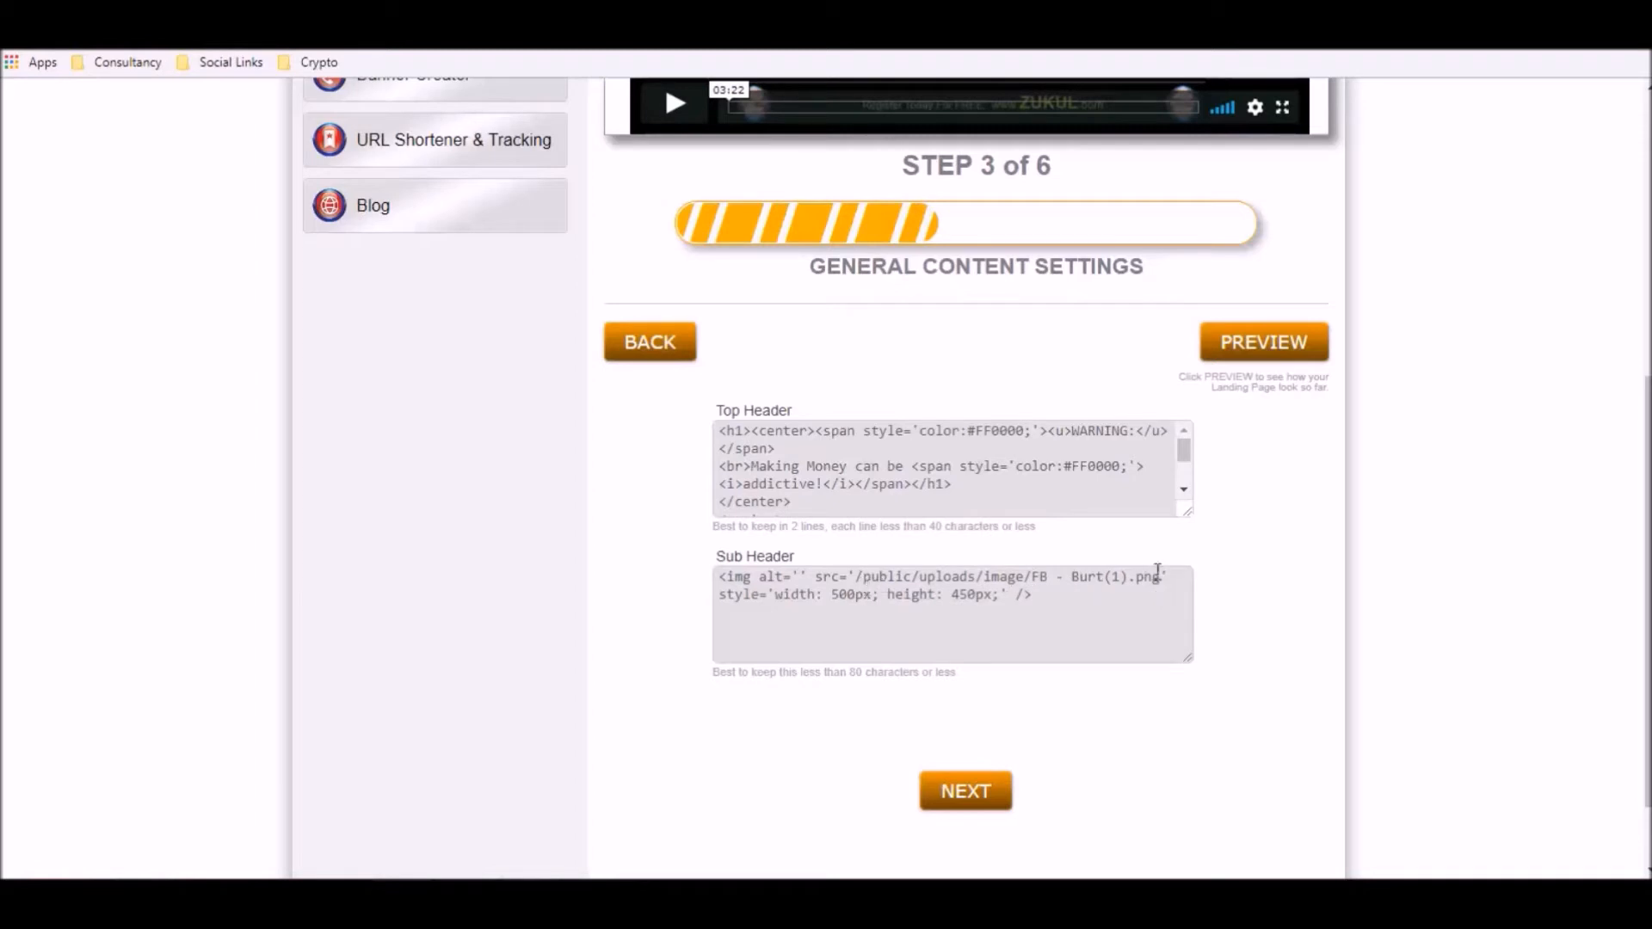
drag(1160, 576, 866, 581)
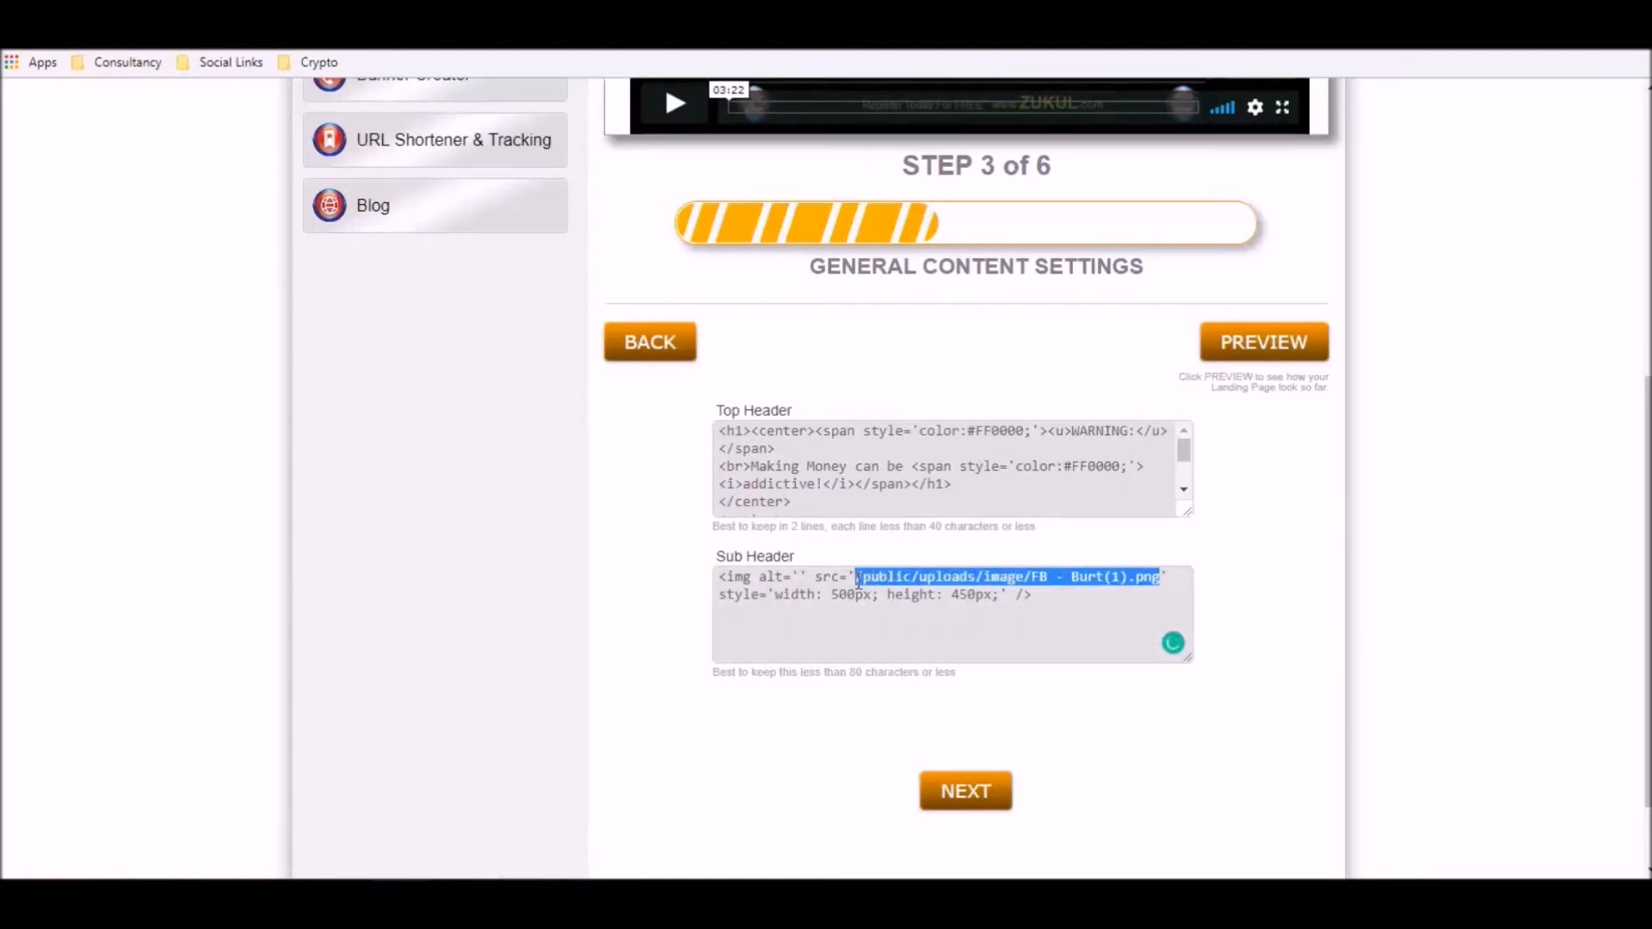
right_click(873, 575)
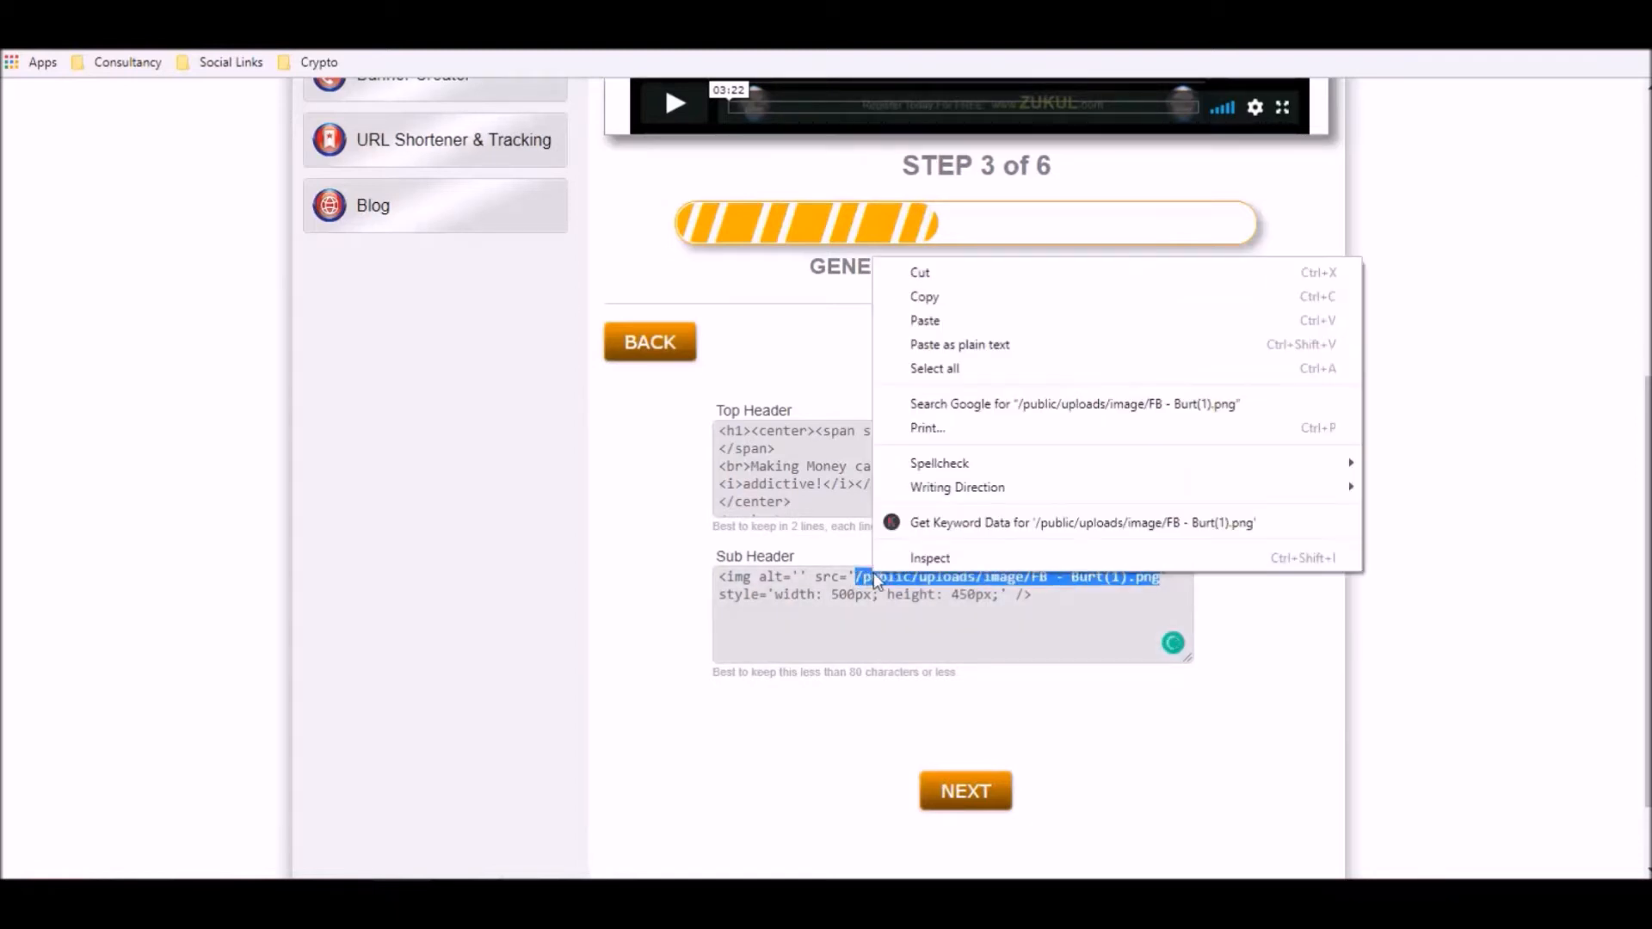
click(932, 323)
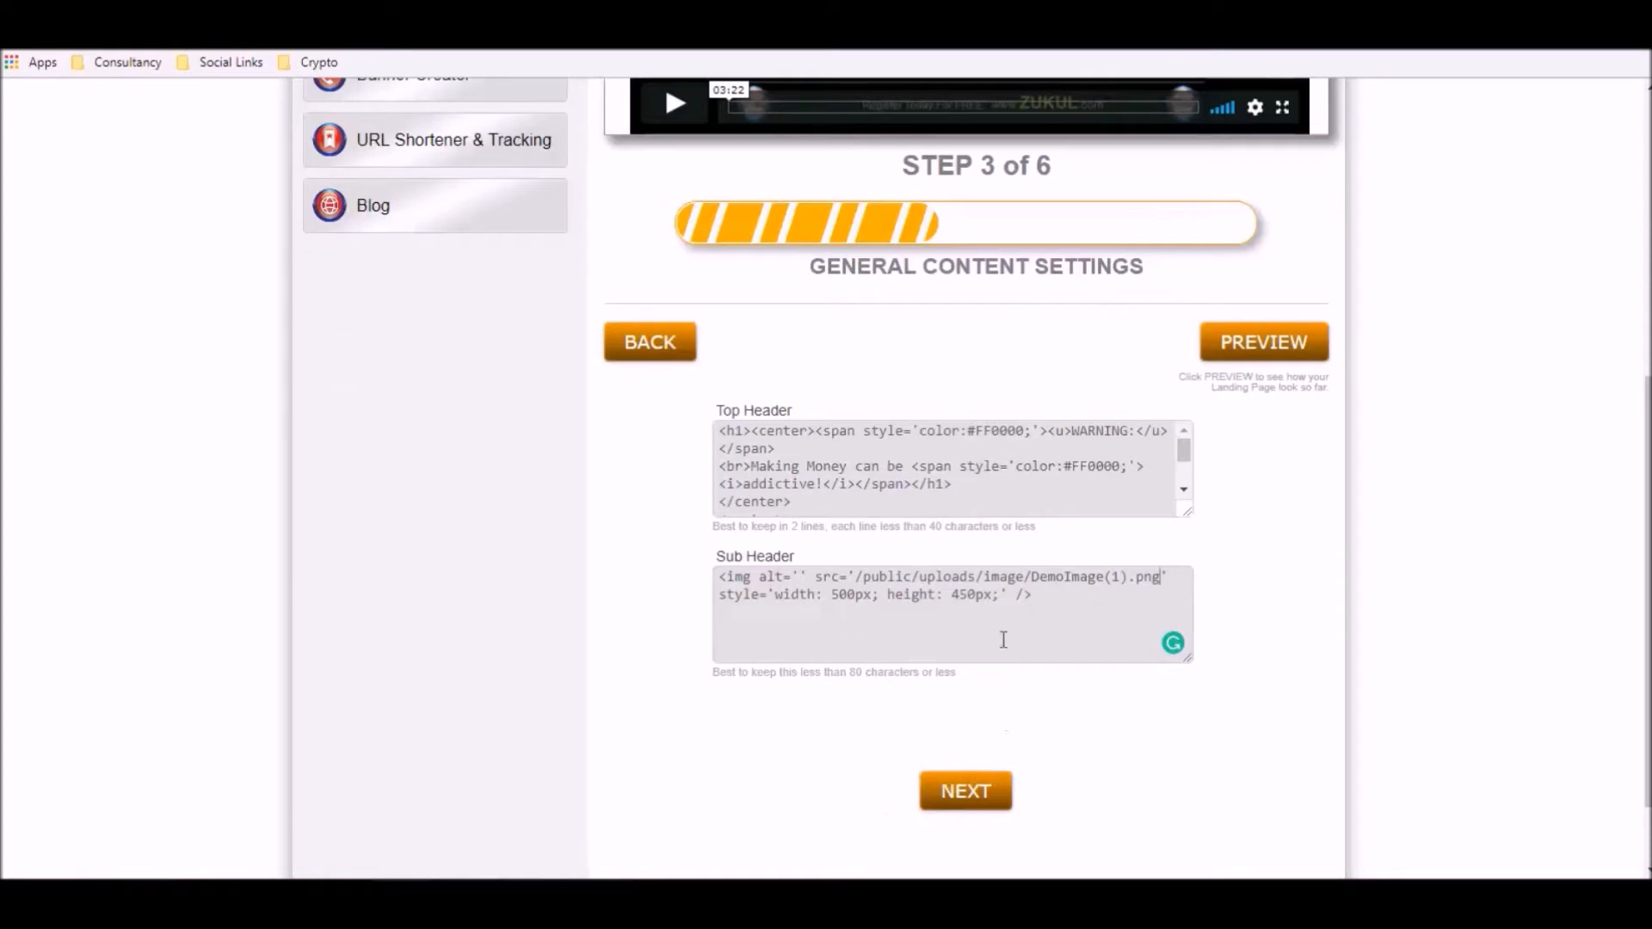
- Continue to the opt-in settings and preview the landing page with its new image, then return to the wizard
click(965, 793)
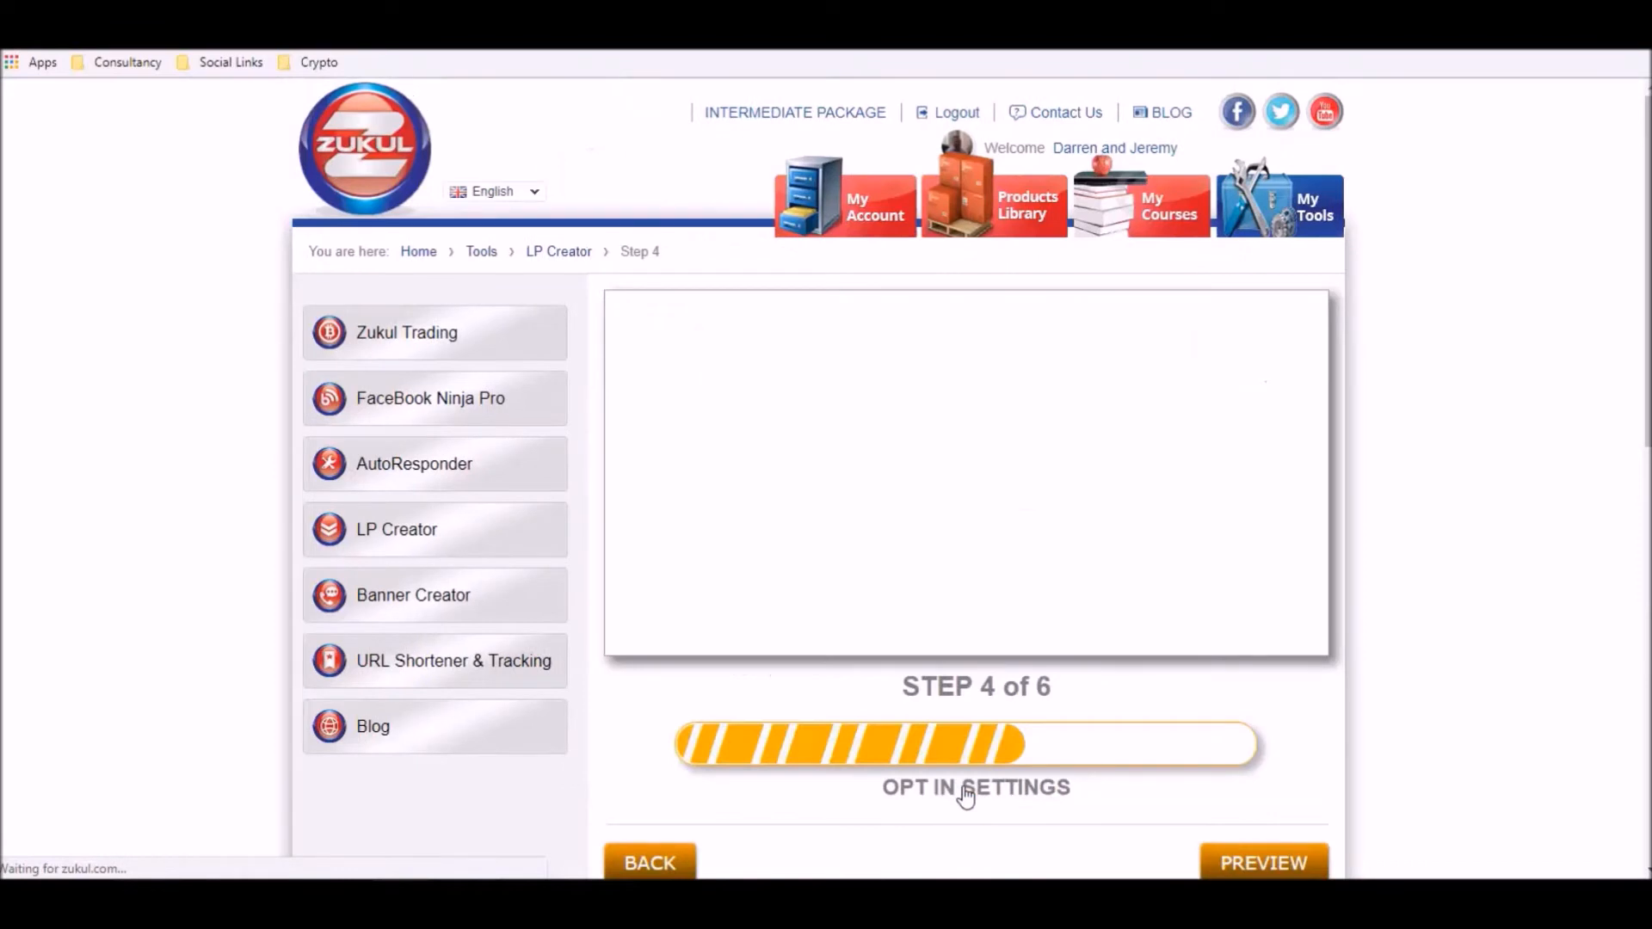
scroll(989, 774, down, 4)
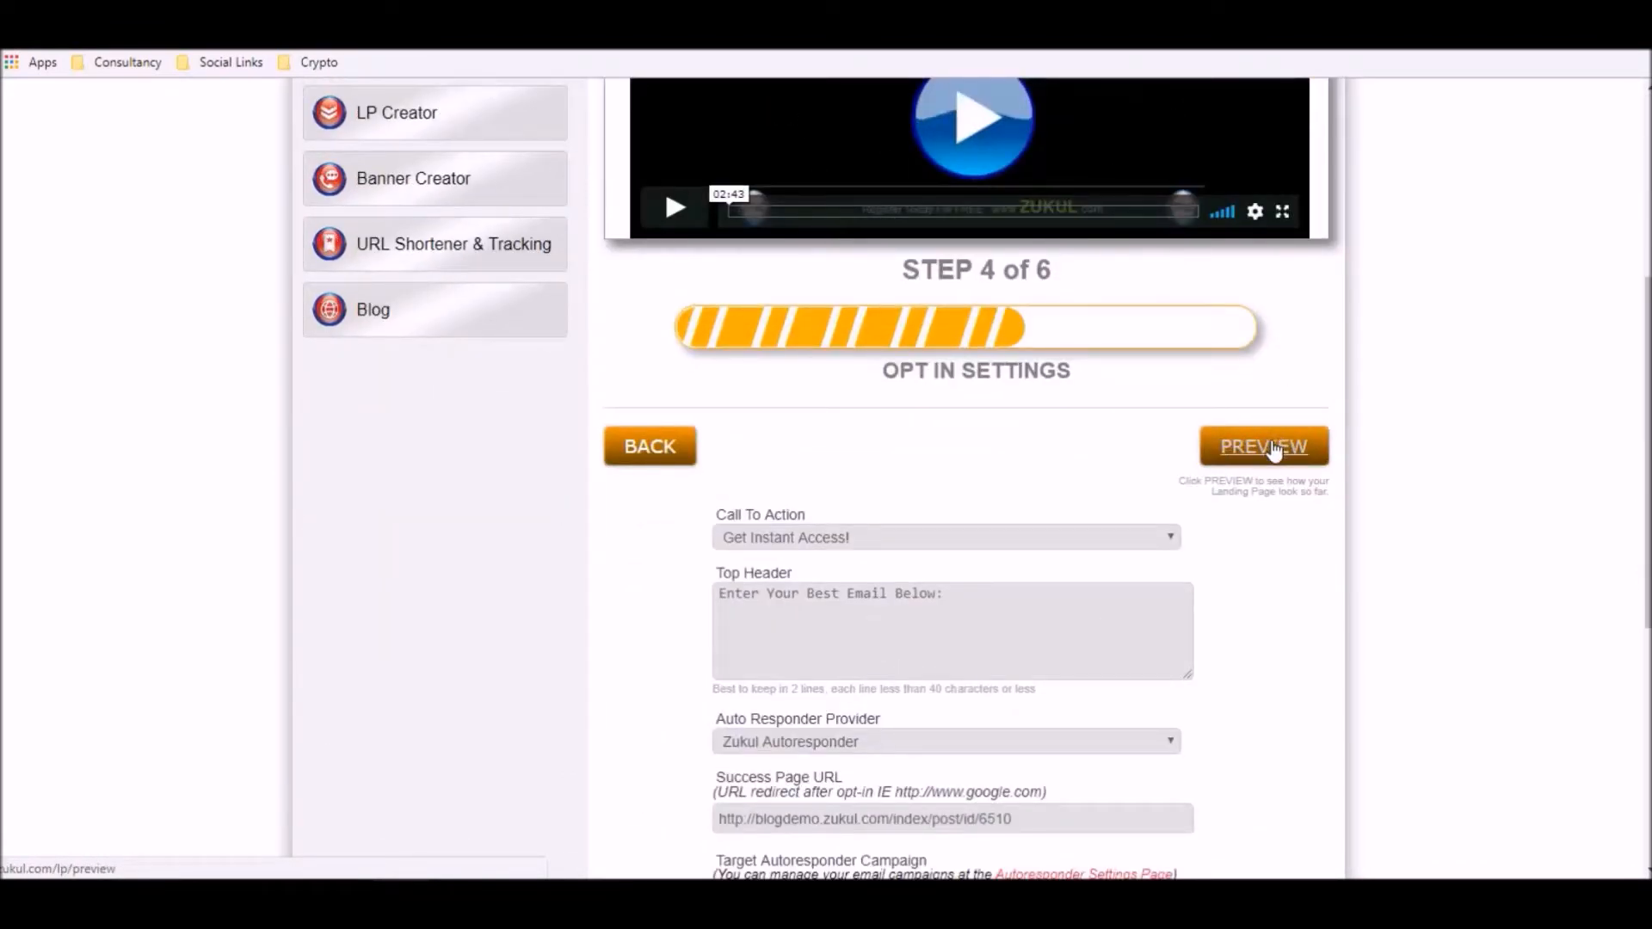
click(1269, 449)
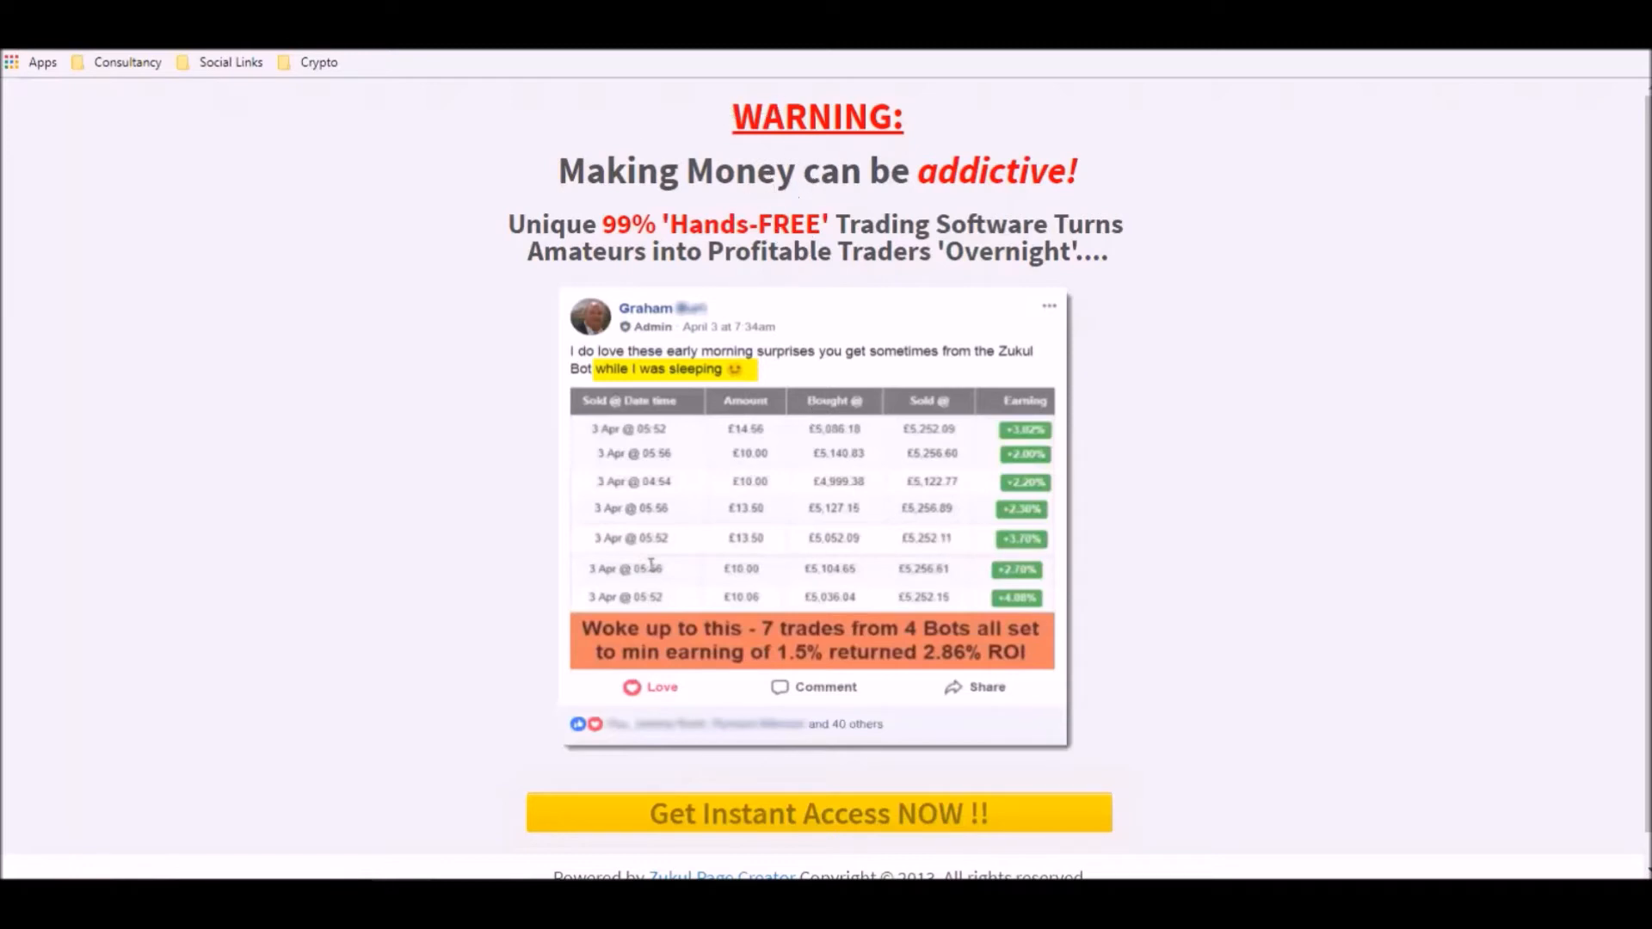
click(645, 13)
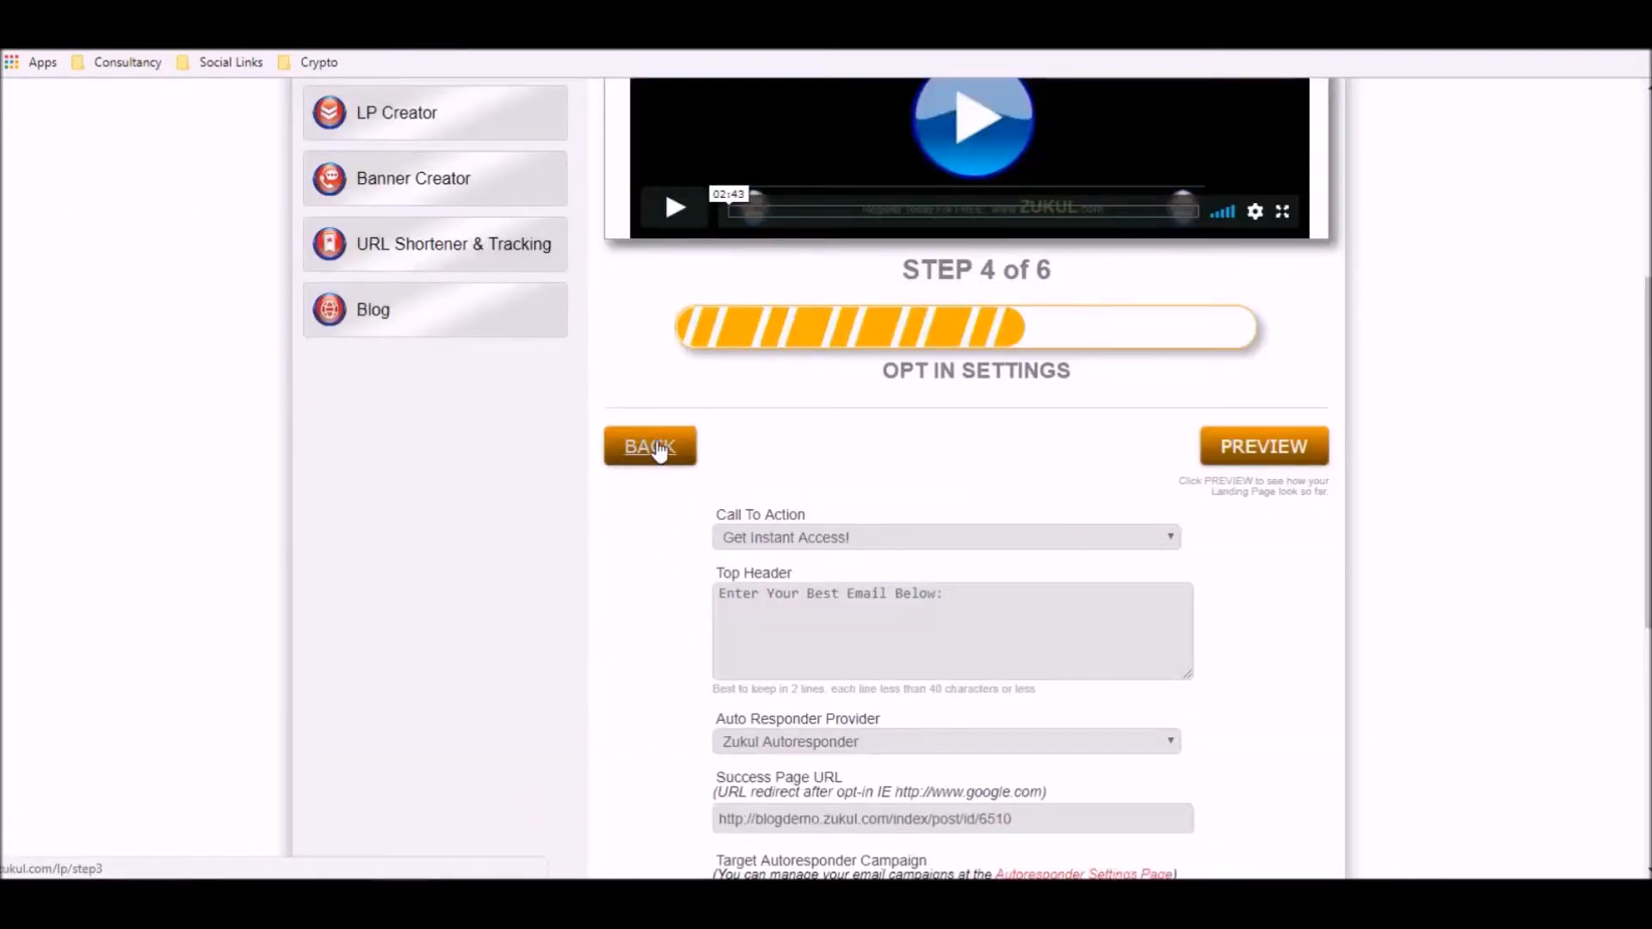
- Go back to the general content settings, enlarge the Top Header box and copy all of its HTML code
click(648, 446)
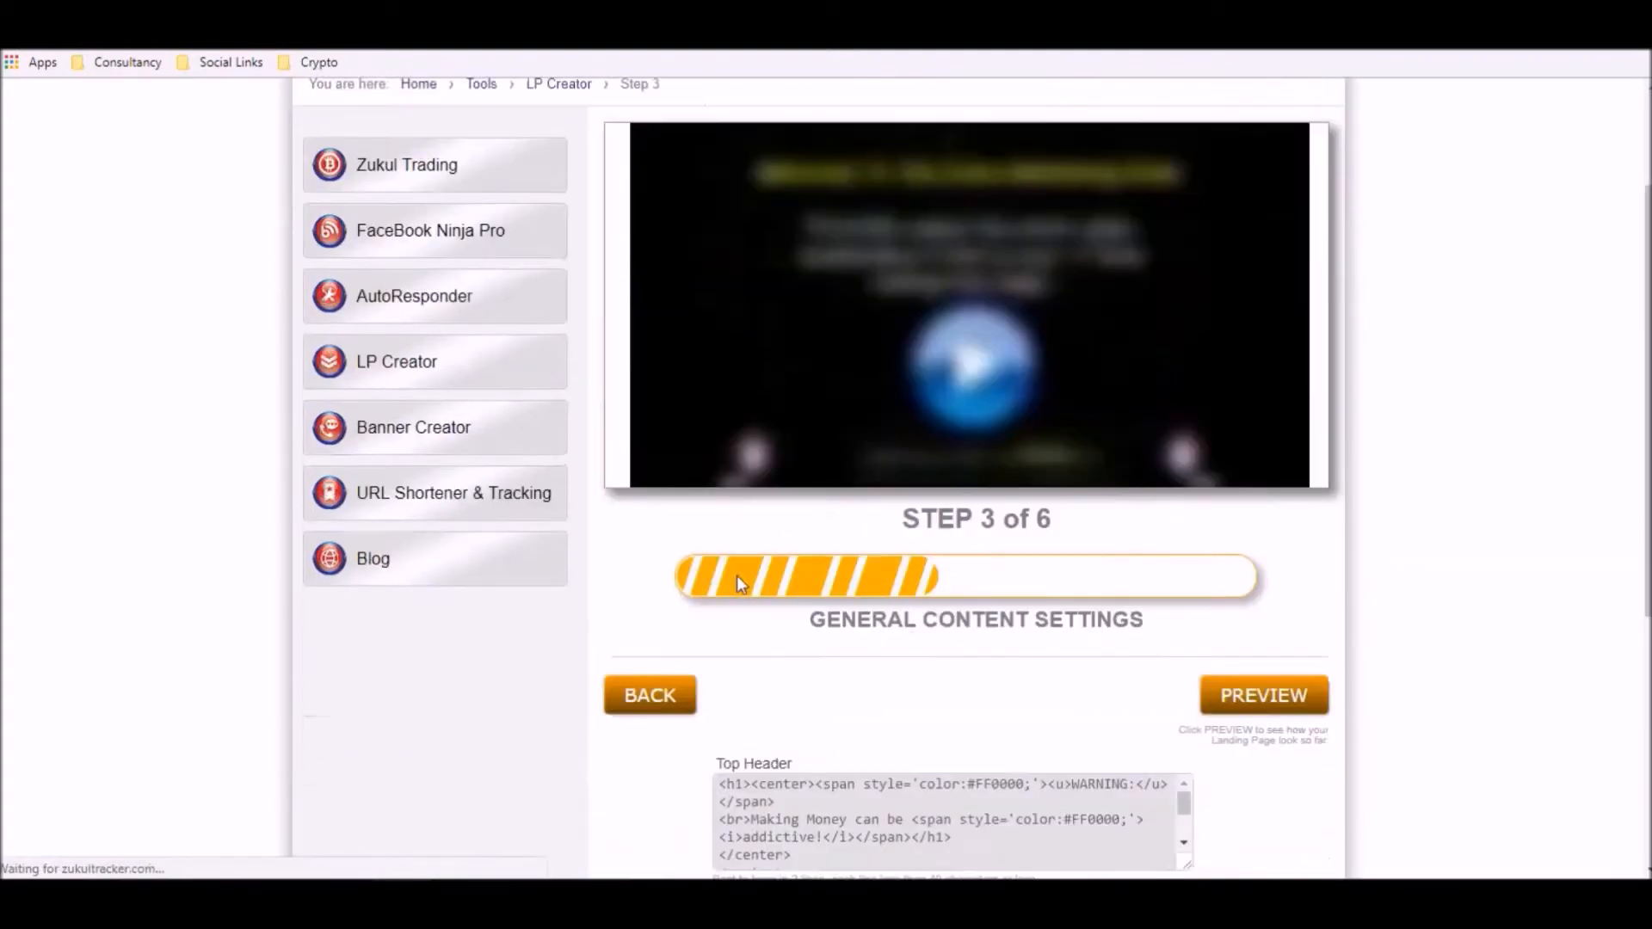
scroll(736, 575, down, 3)
scroll(742, 564, down, 2)
scroll(653, 598, down, 2)
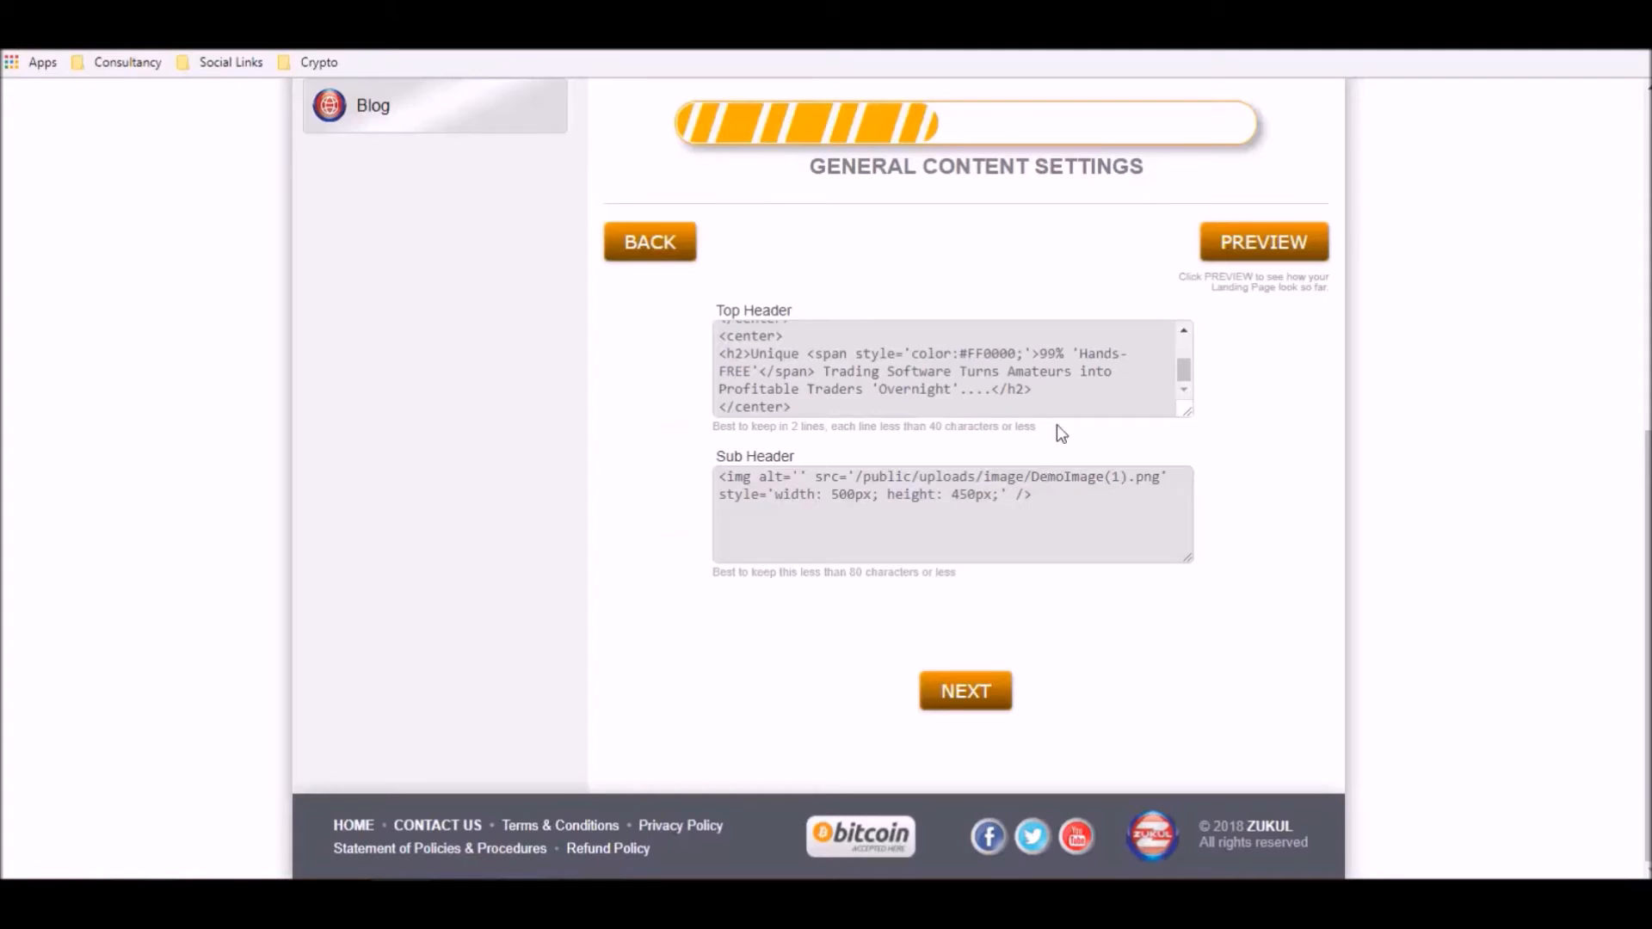
drag(1184, 373, 1183, 353)
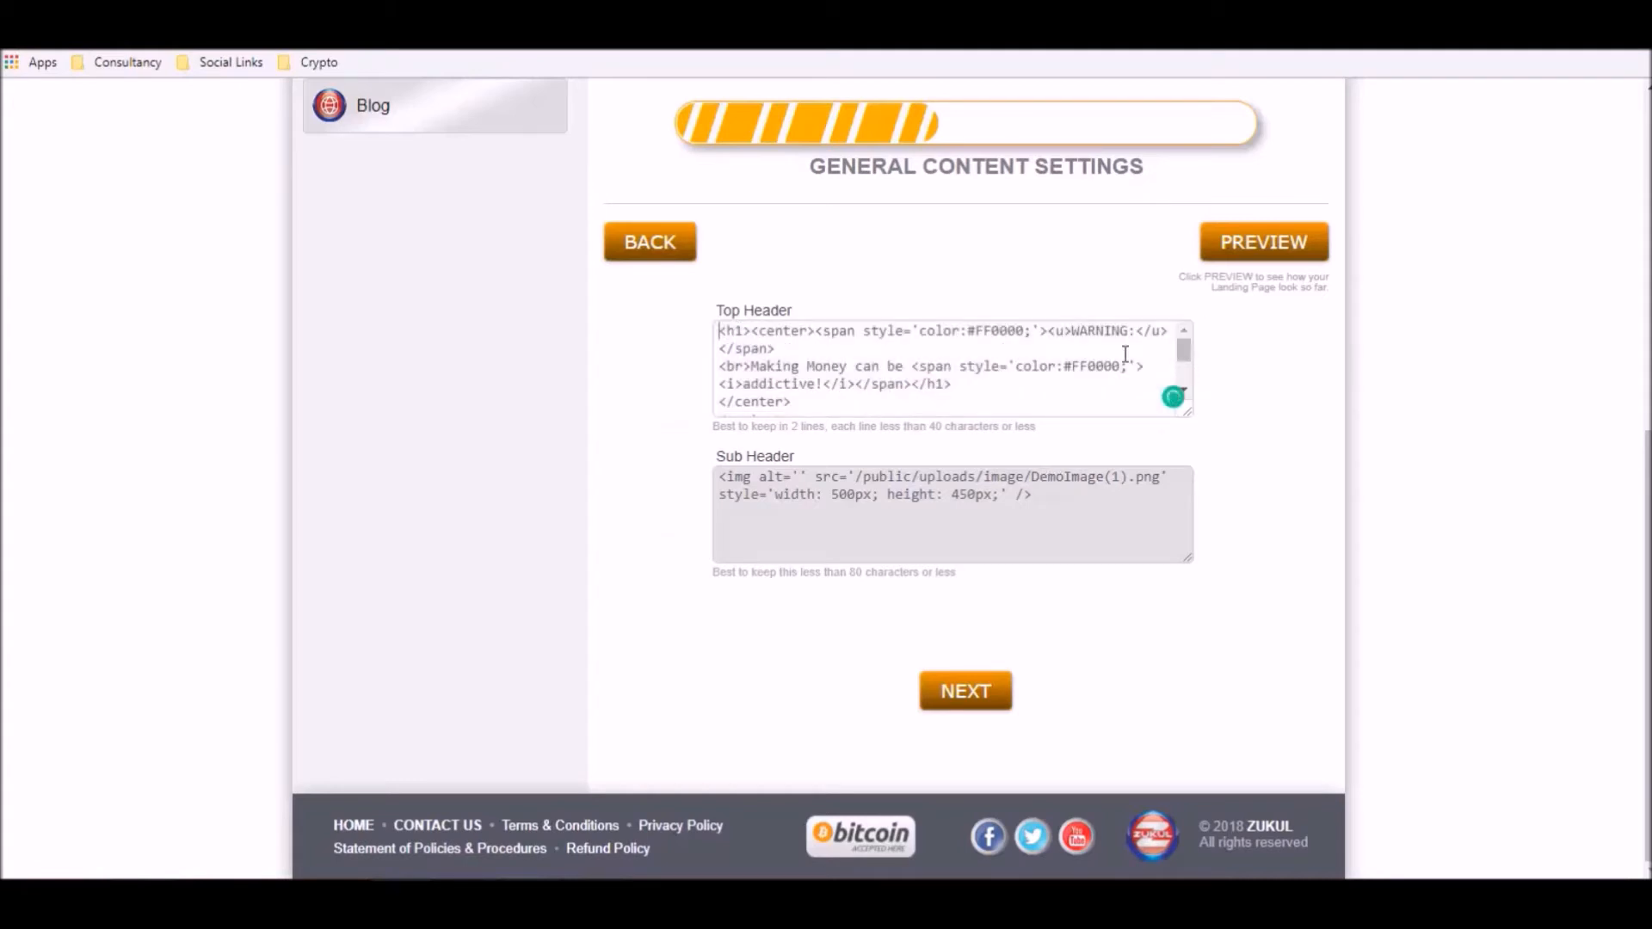
scroll(917, 371, down, 2)
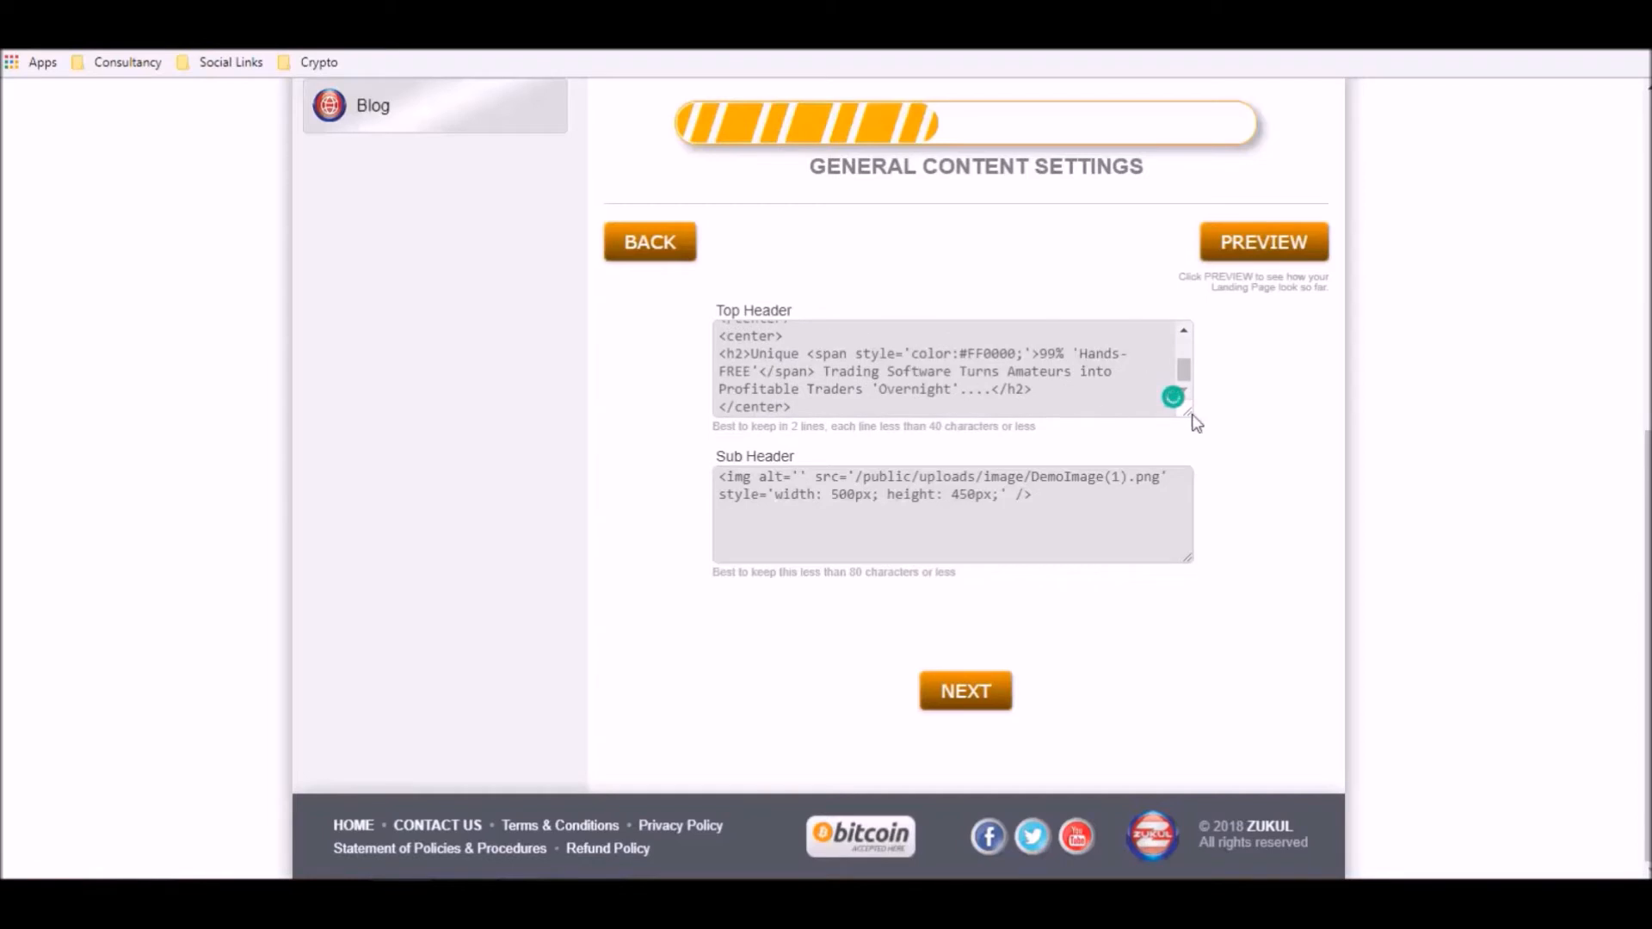
drag(1190, 416, 1221, 584)
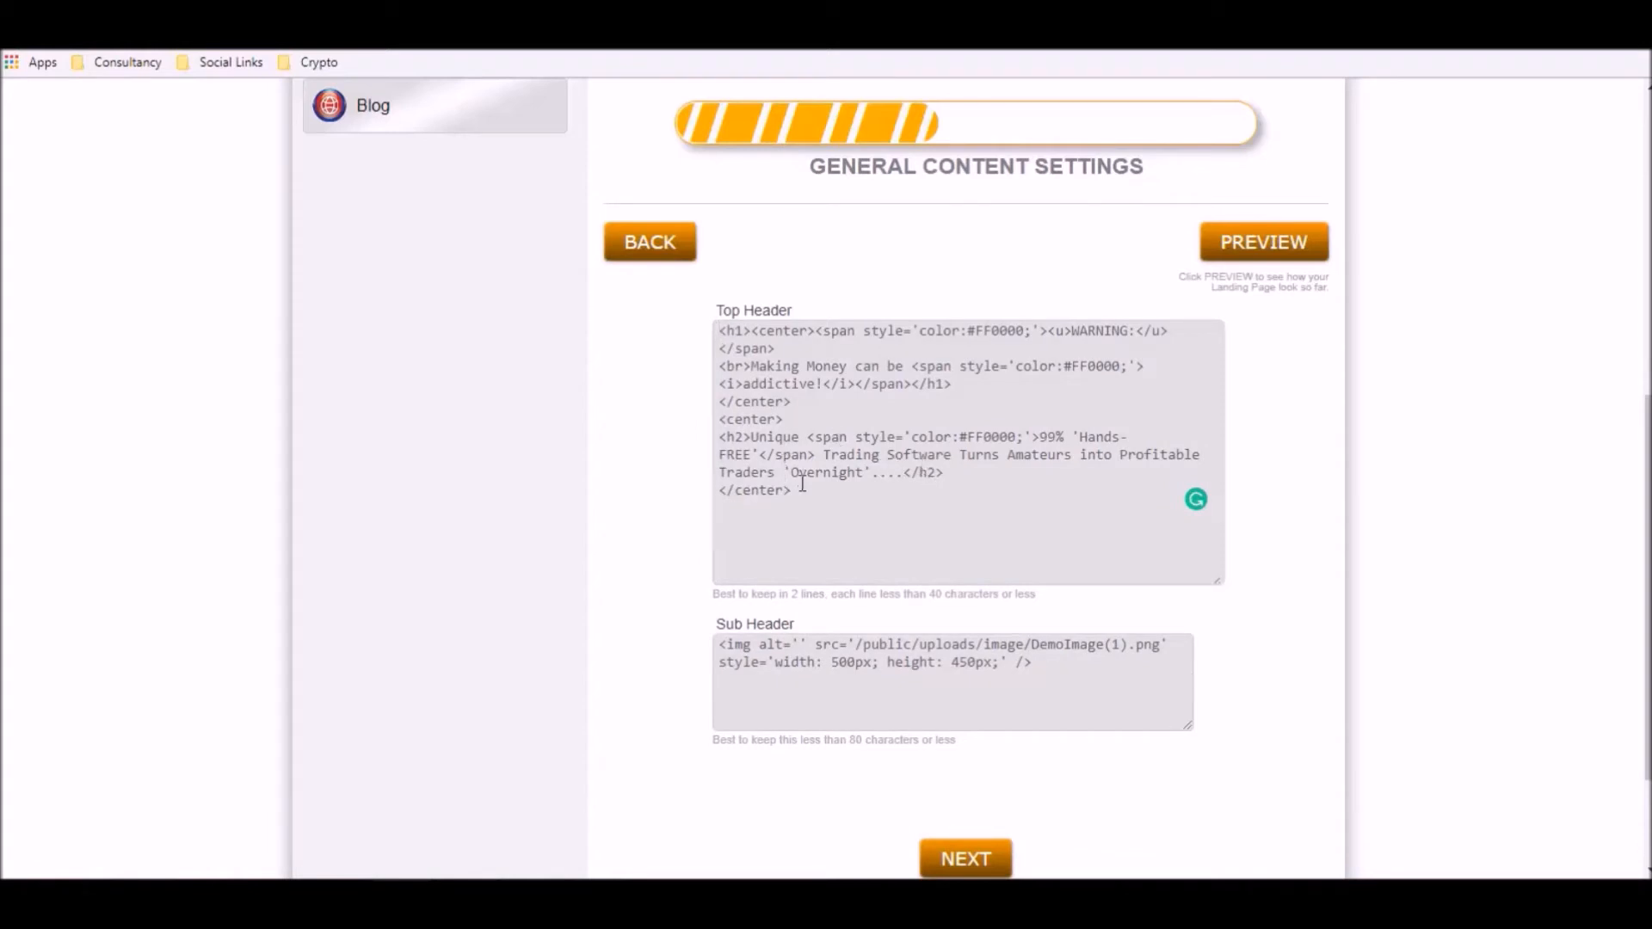
drag(800, 491, 713, 334)
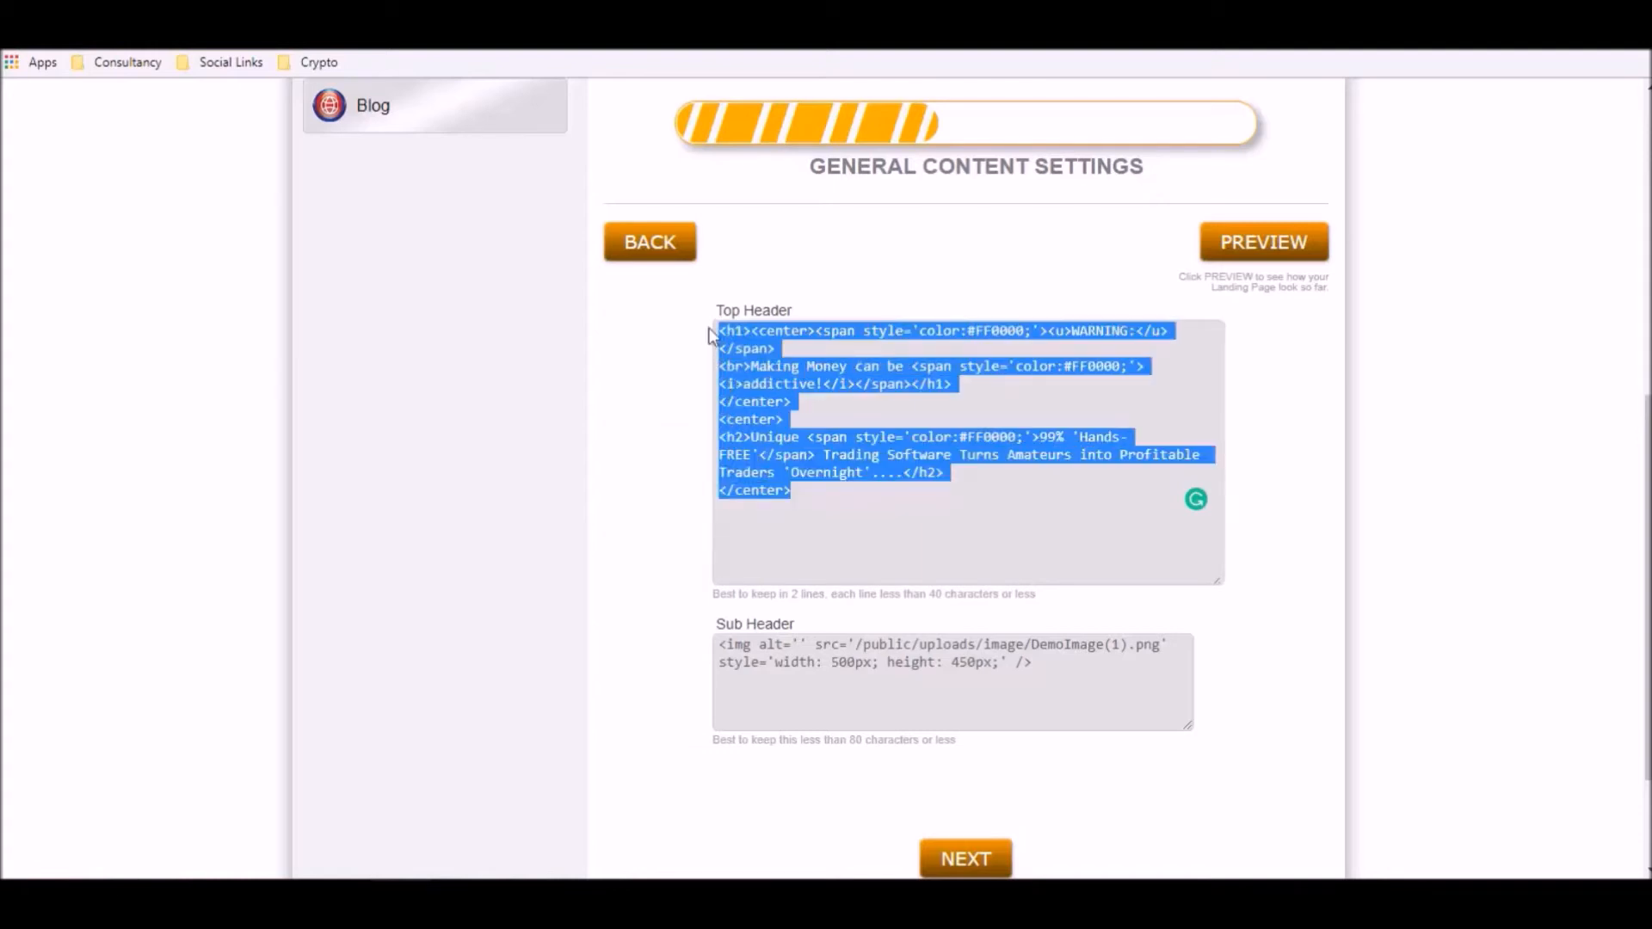
right_click(763, 369)
click(824, 418)
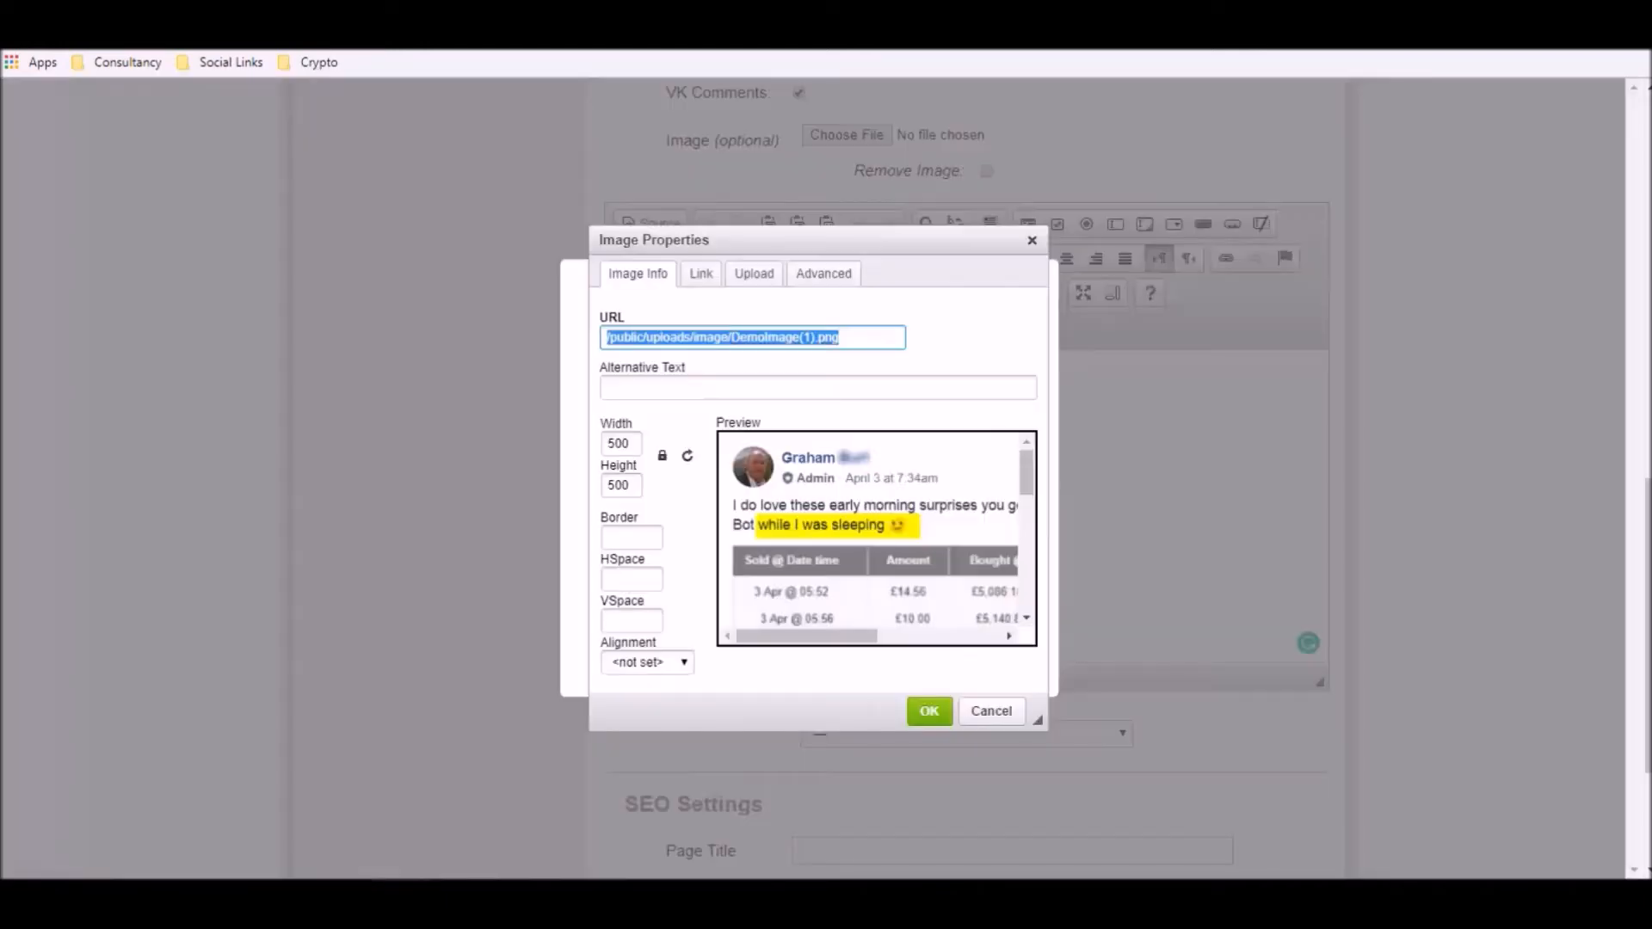
- Discard the image properties in the blog post editor, dismiss the file rename notice and switch the post body to source view
click(989, 712)
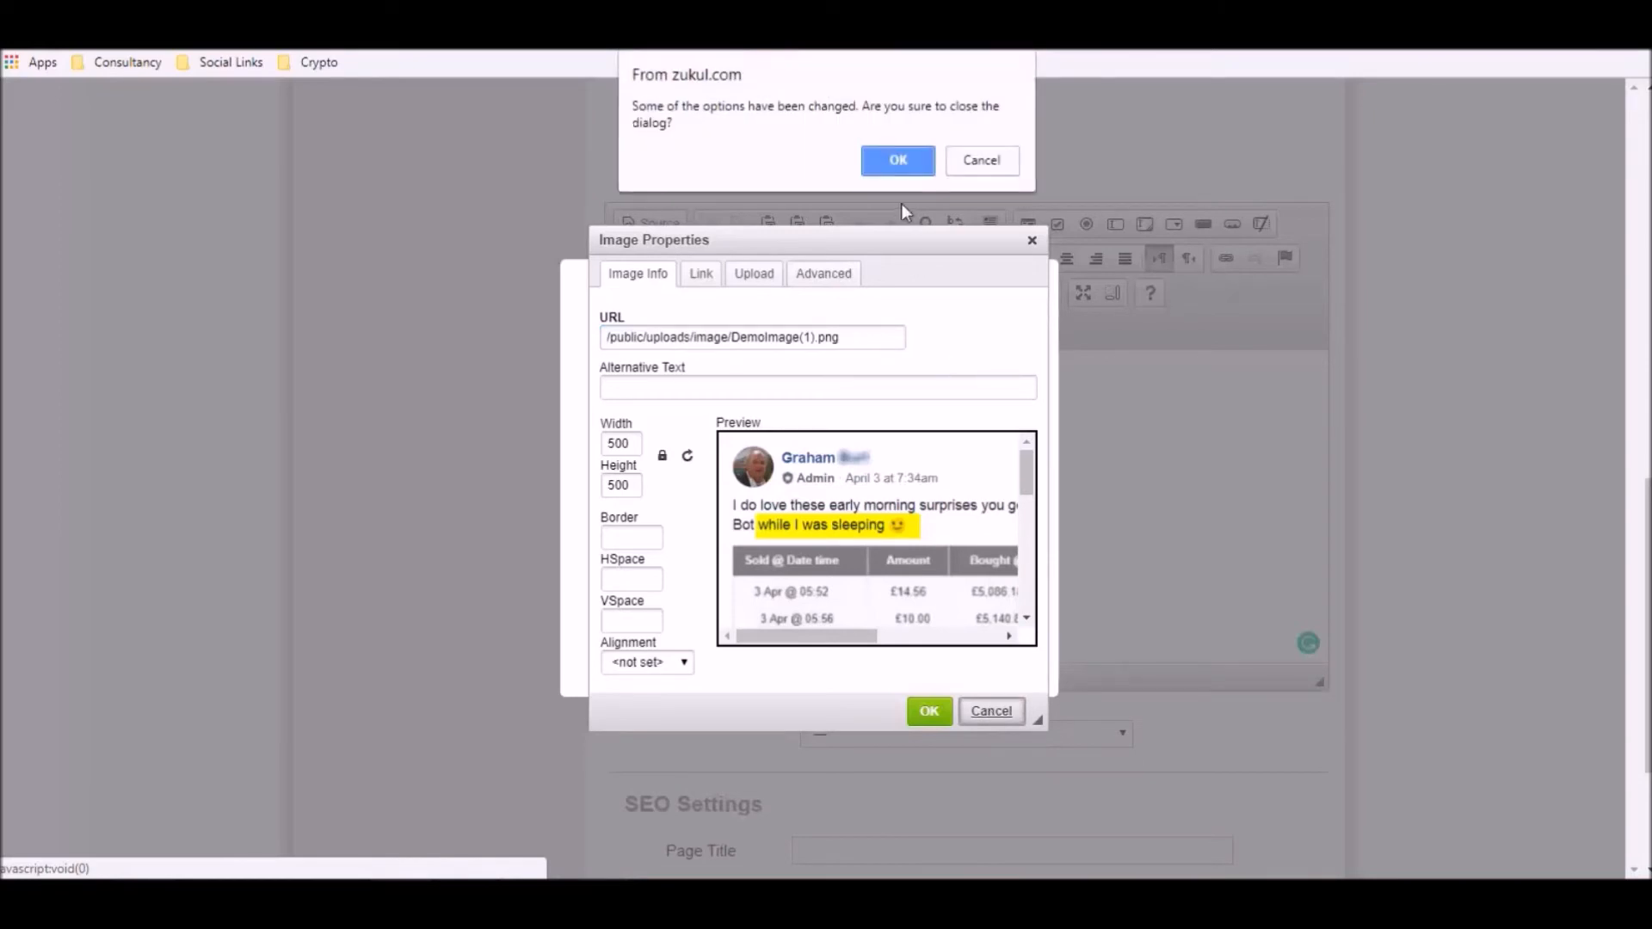
click(899, 163)
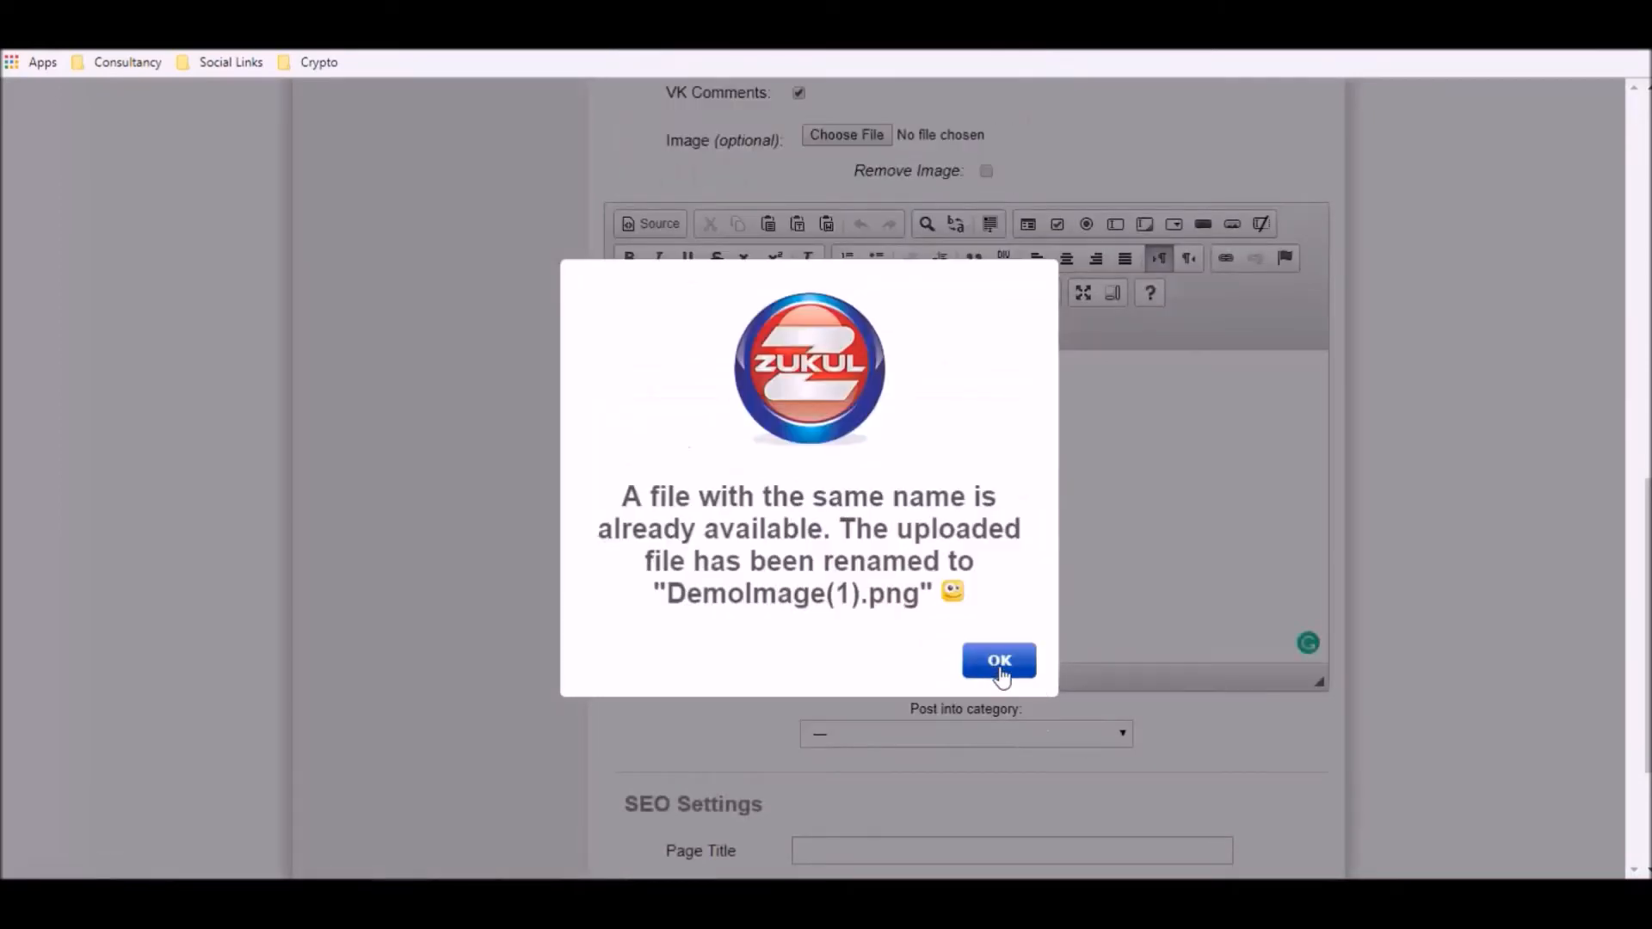
click(1002, 659)
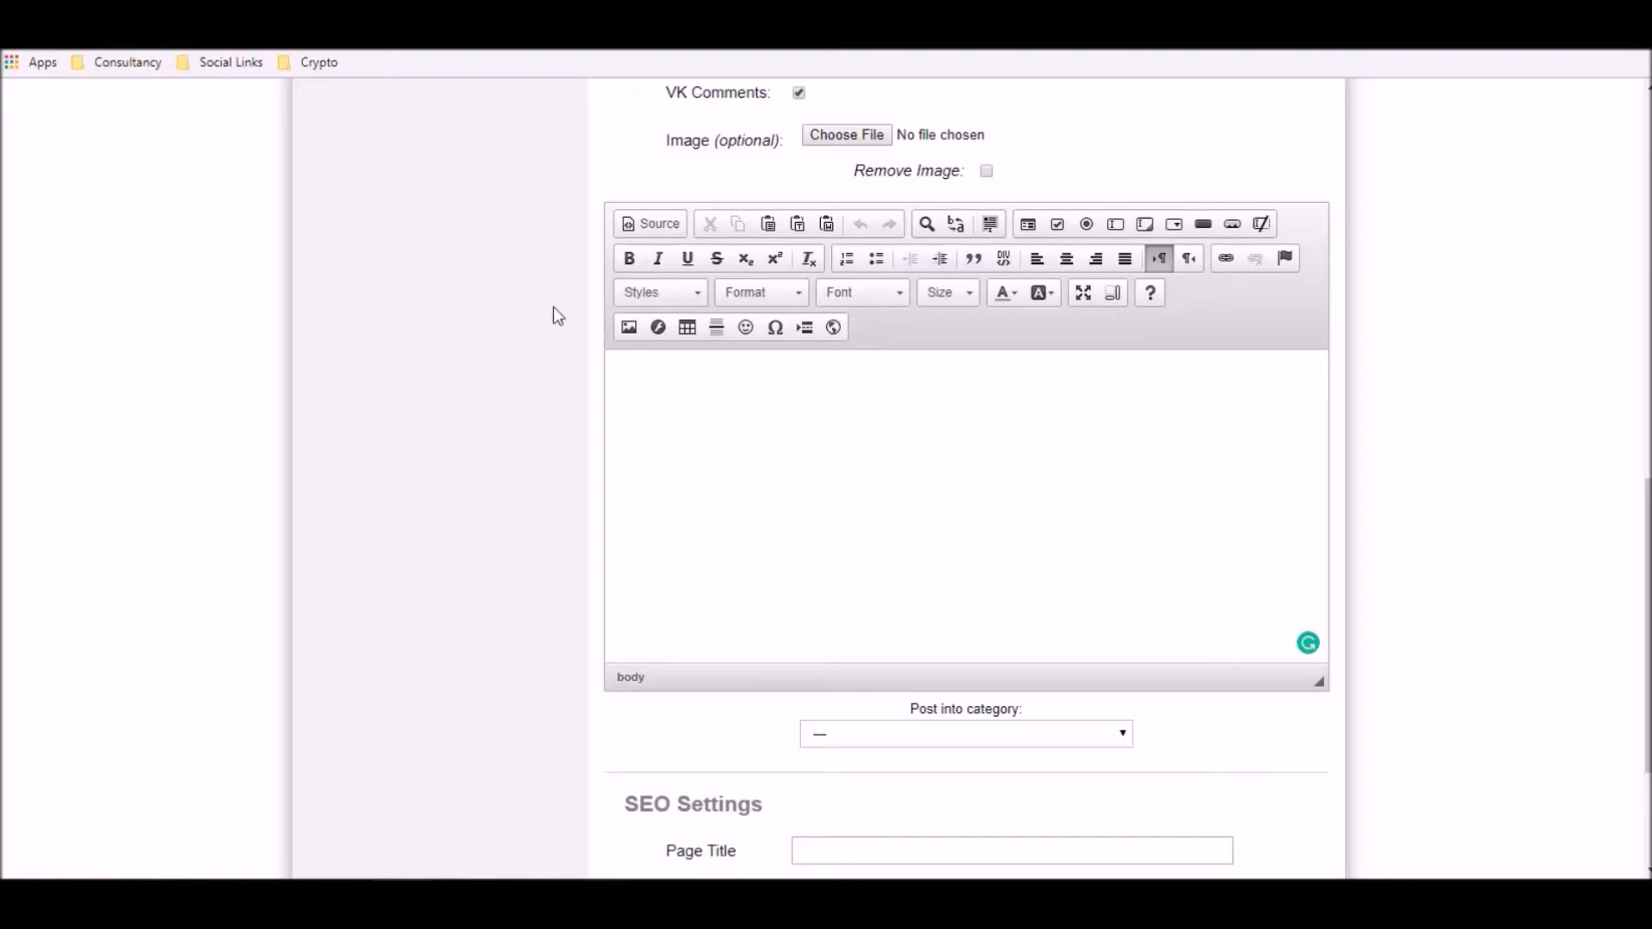
click(647, 225)
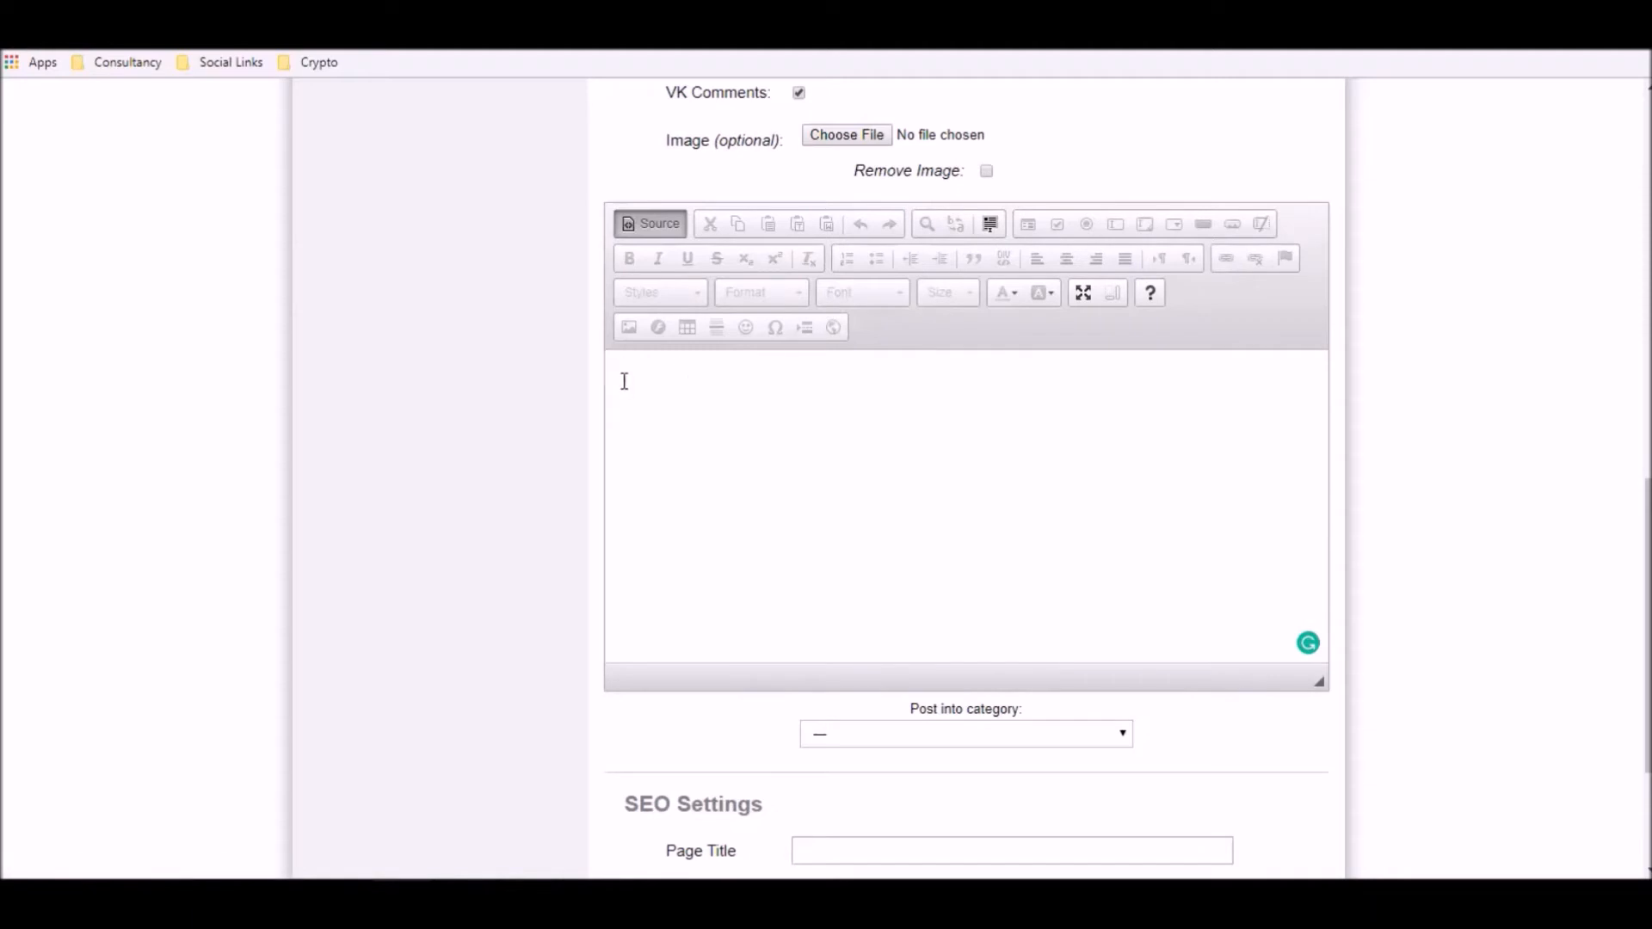
- Paste the copied header HTML into the blog post's source and switch the post body back to the formatted view
right_click(651, 362)
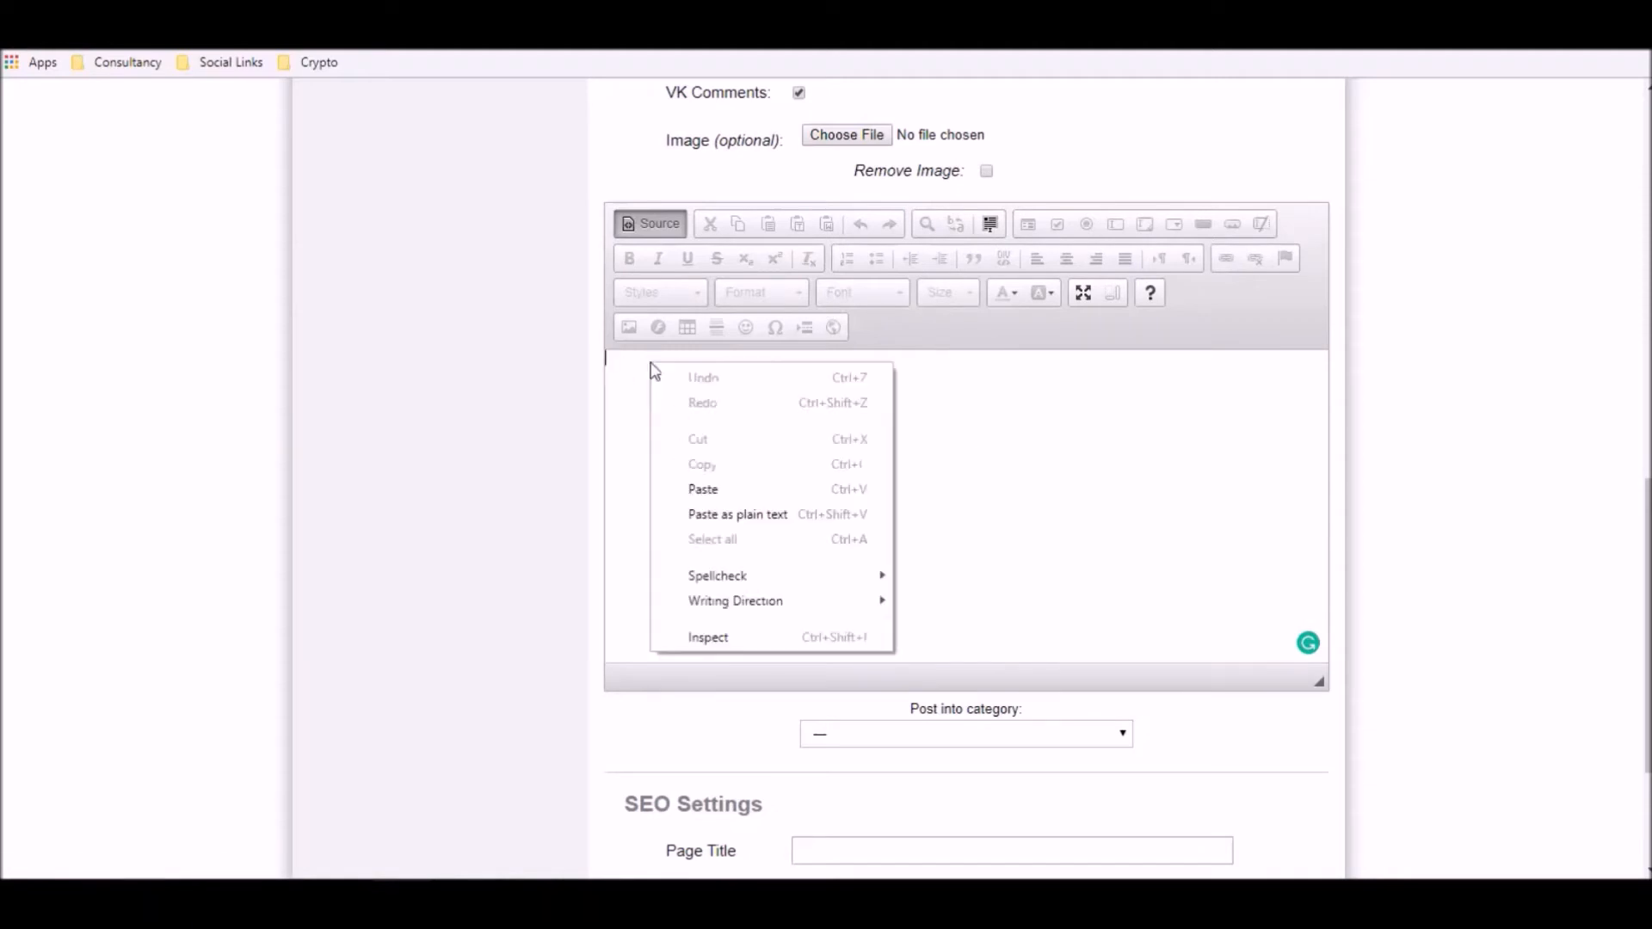
click(726, 490)
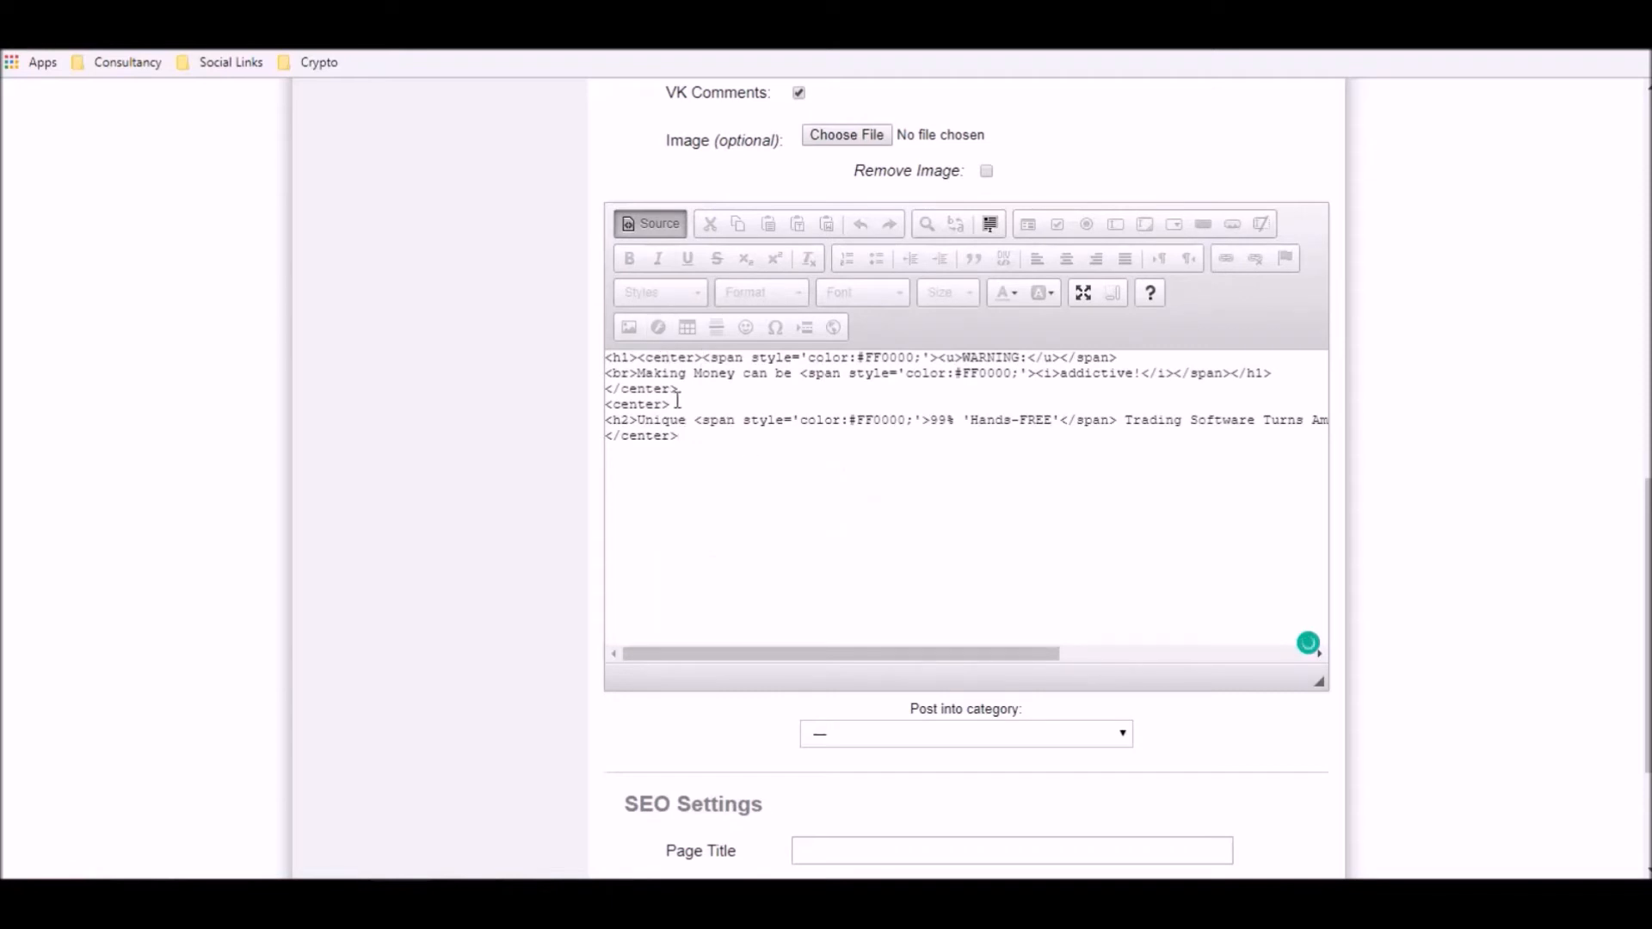
click(656, 225)
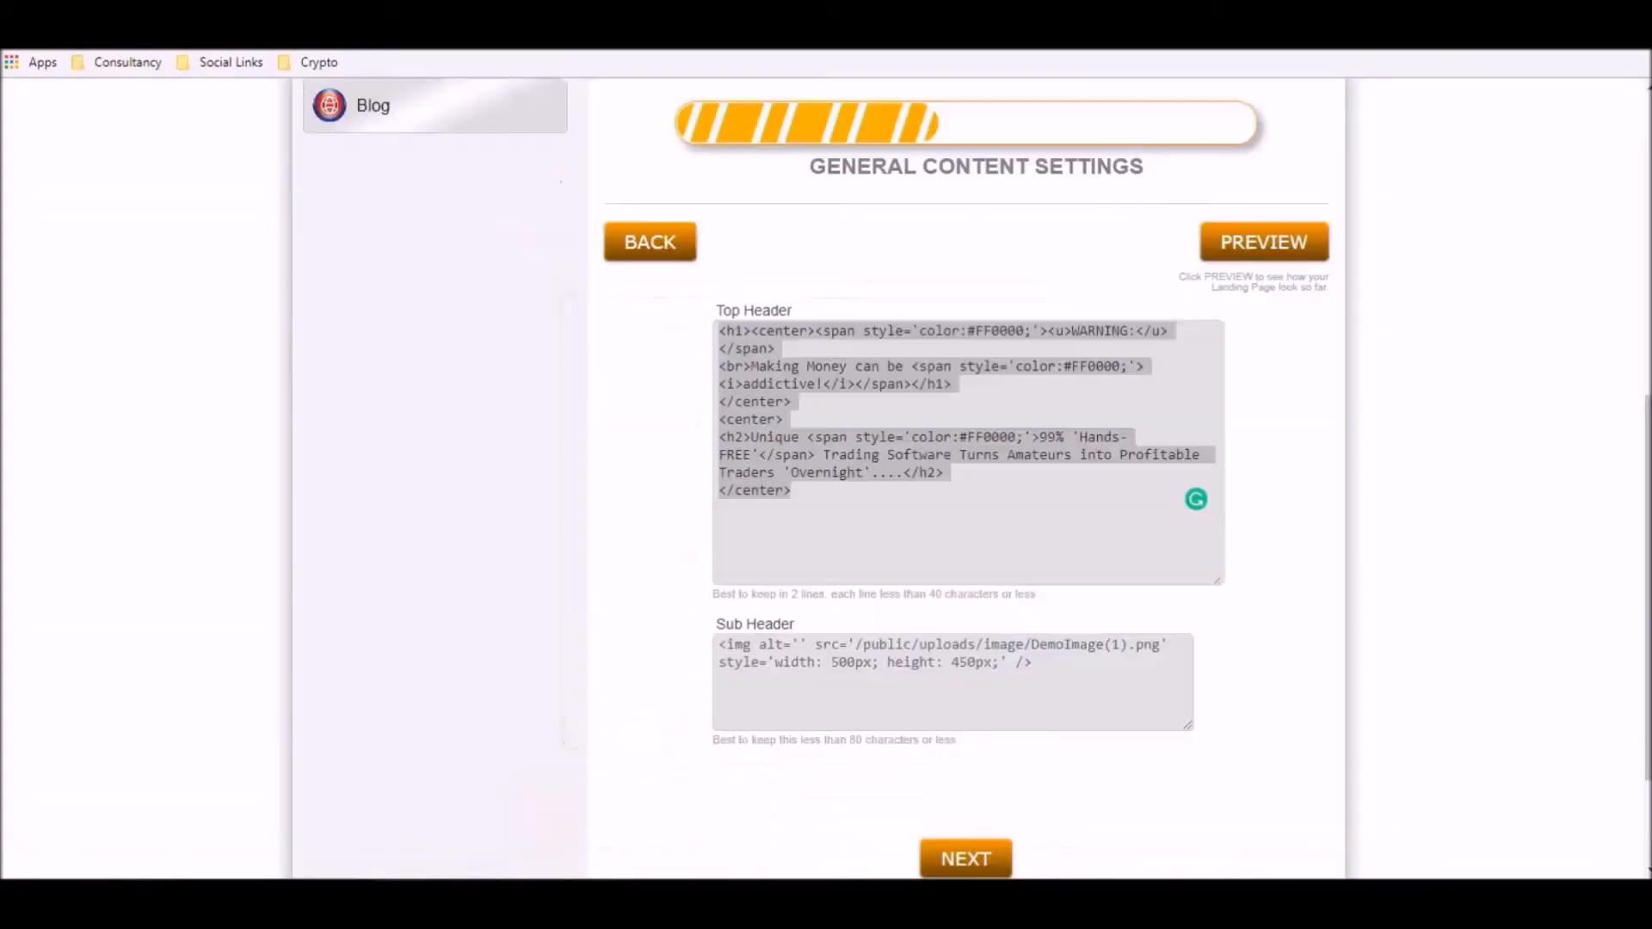
key(ctrl+a)
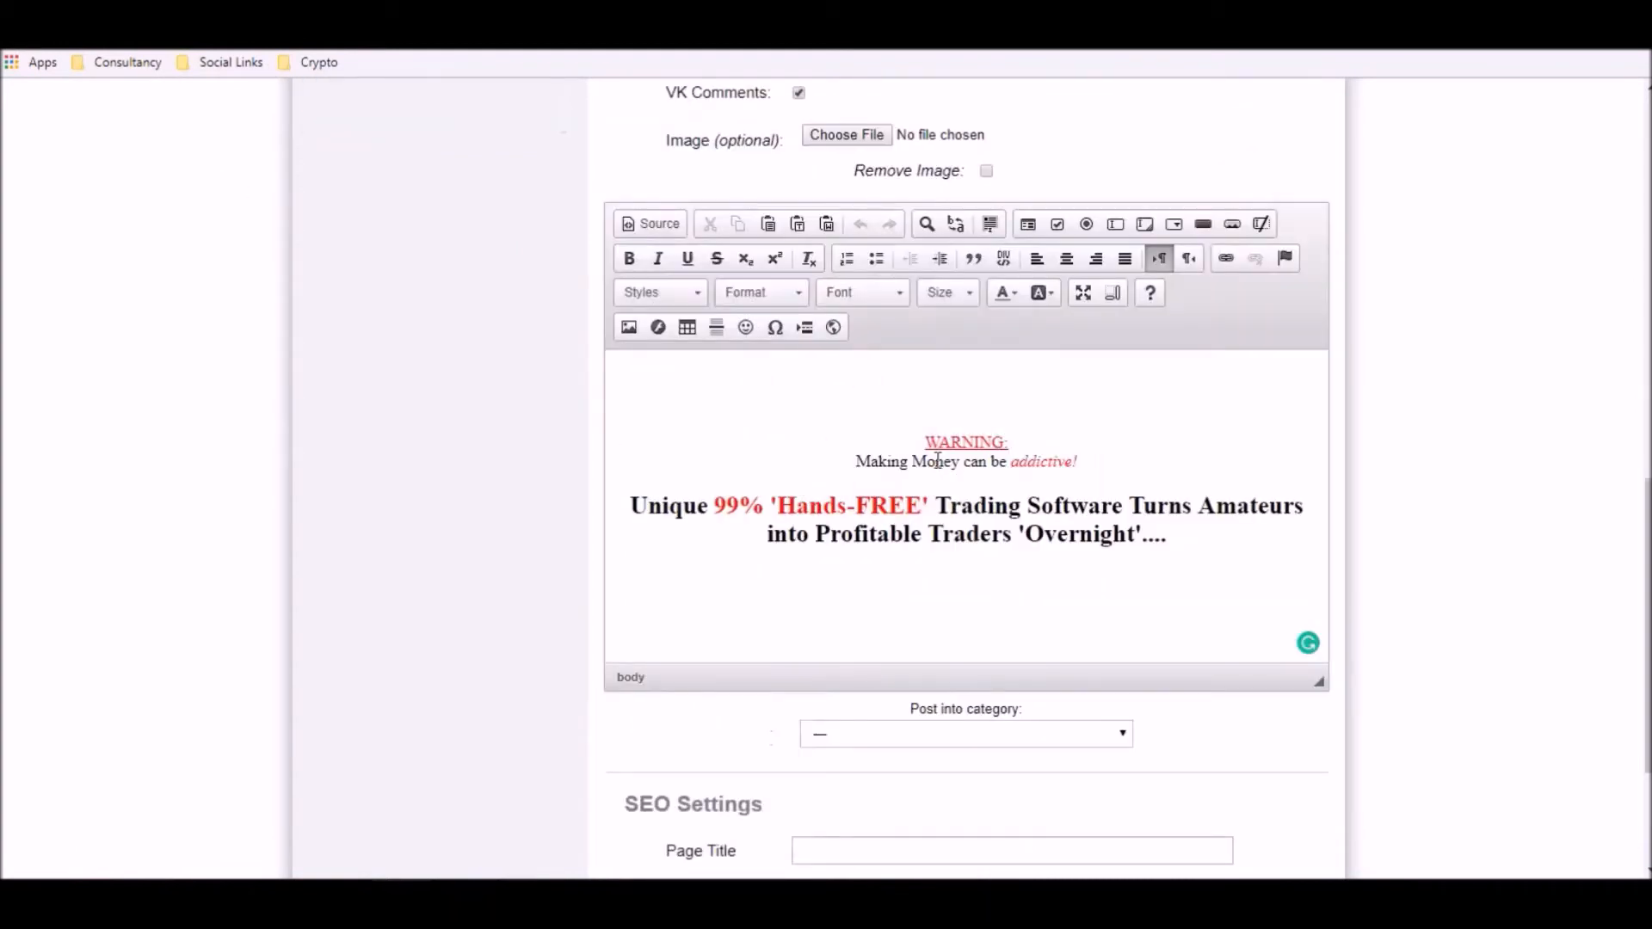
- Remove the blank lines above the WARNING line in the post body
click(979, 380)
key(Delete)
key(Delete)
key(Delete)
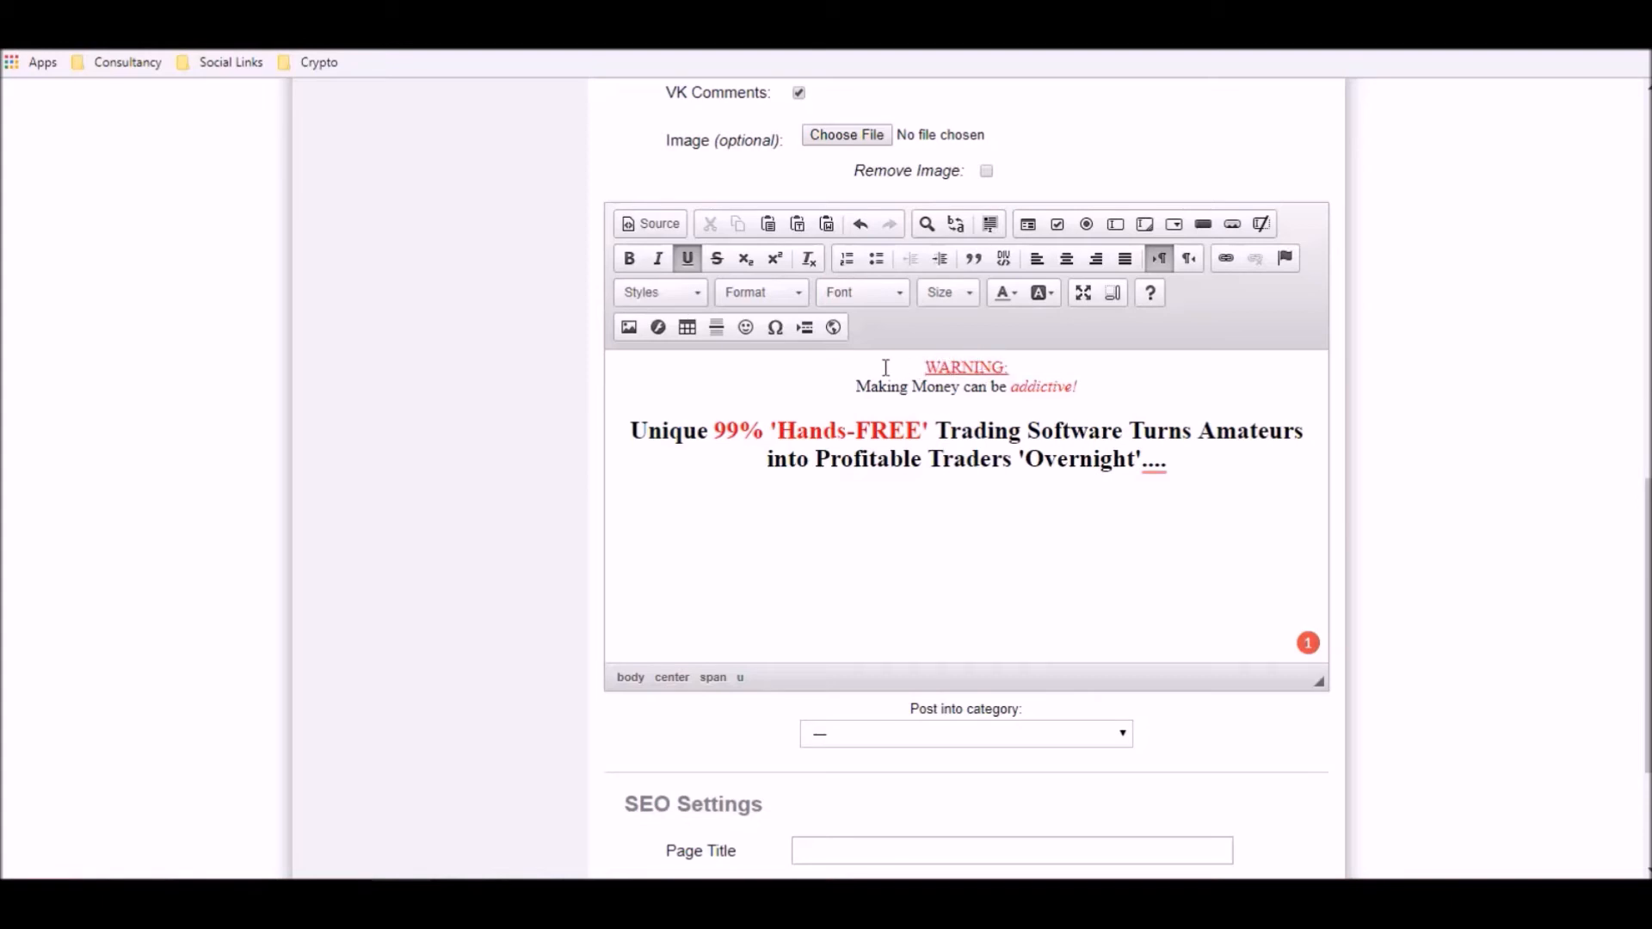
- Format the WARNING and "Making Money can be addictive!" lines as Heading 2 and center them
drag(925, 367, 1072, 388)
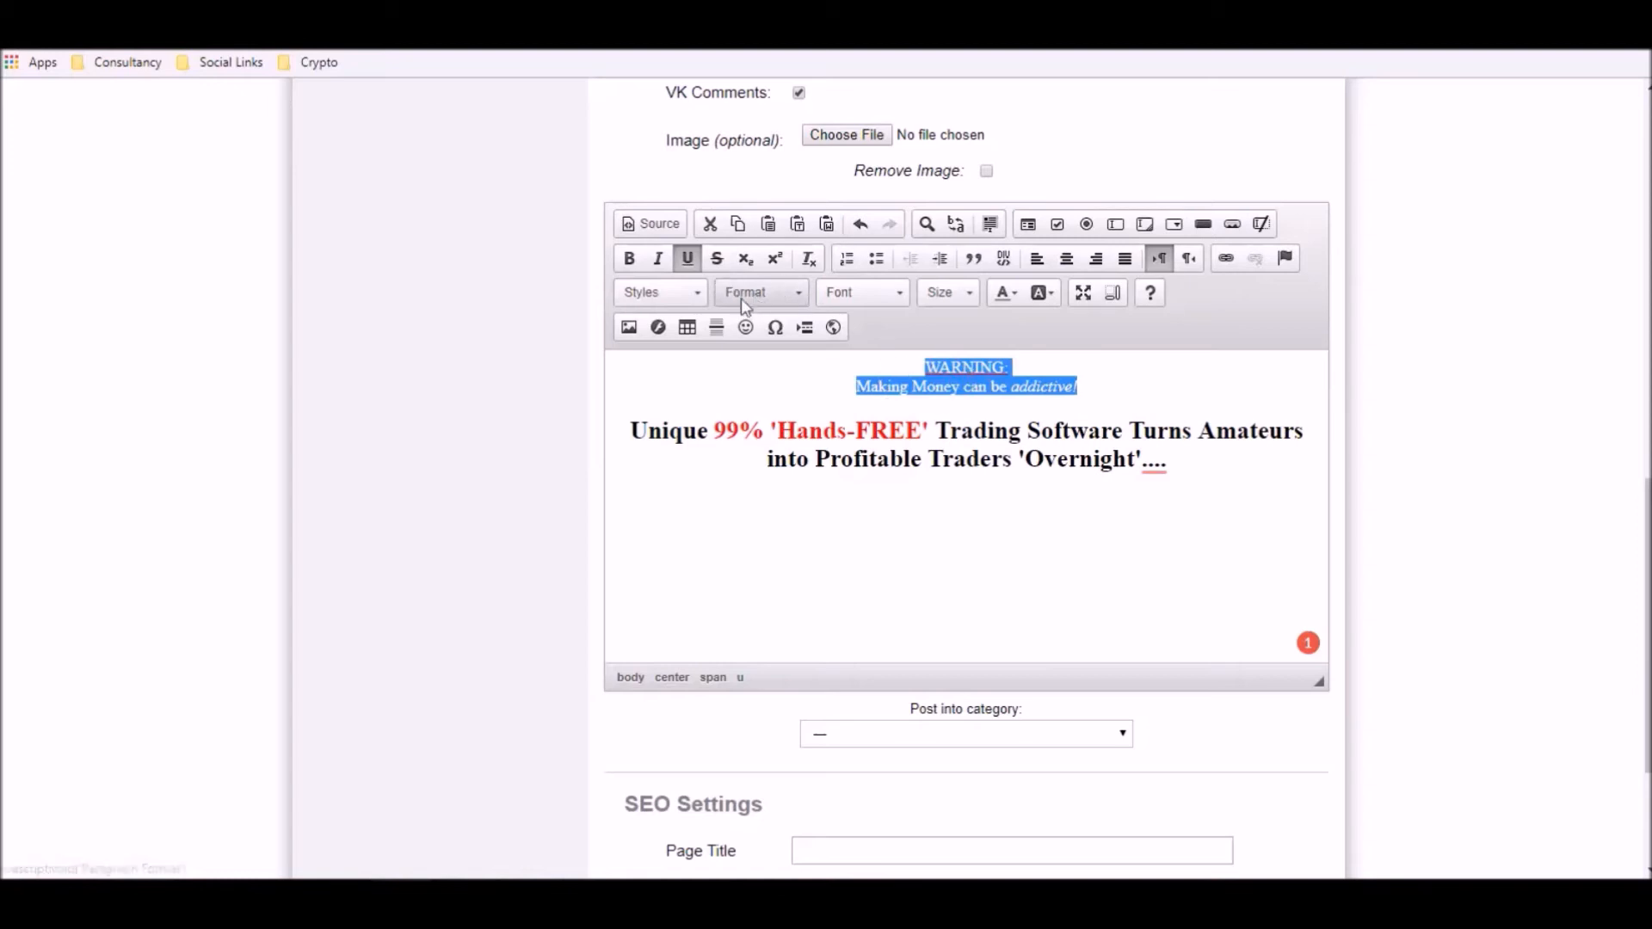
click(800, 292)
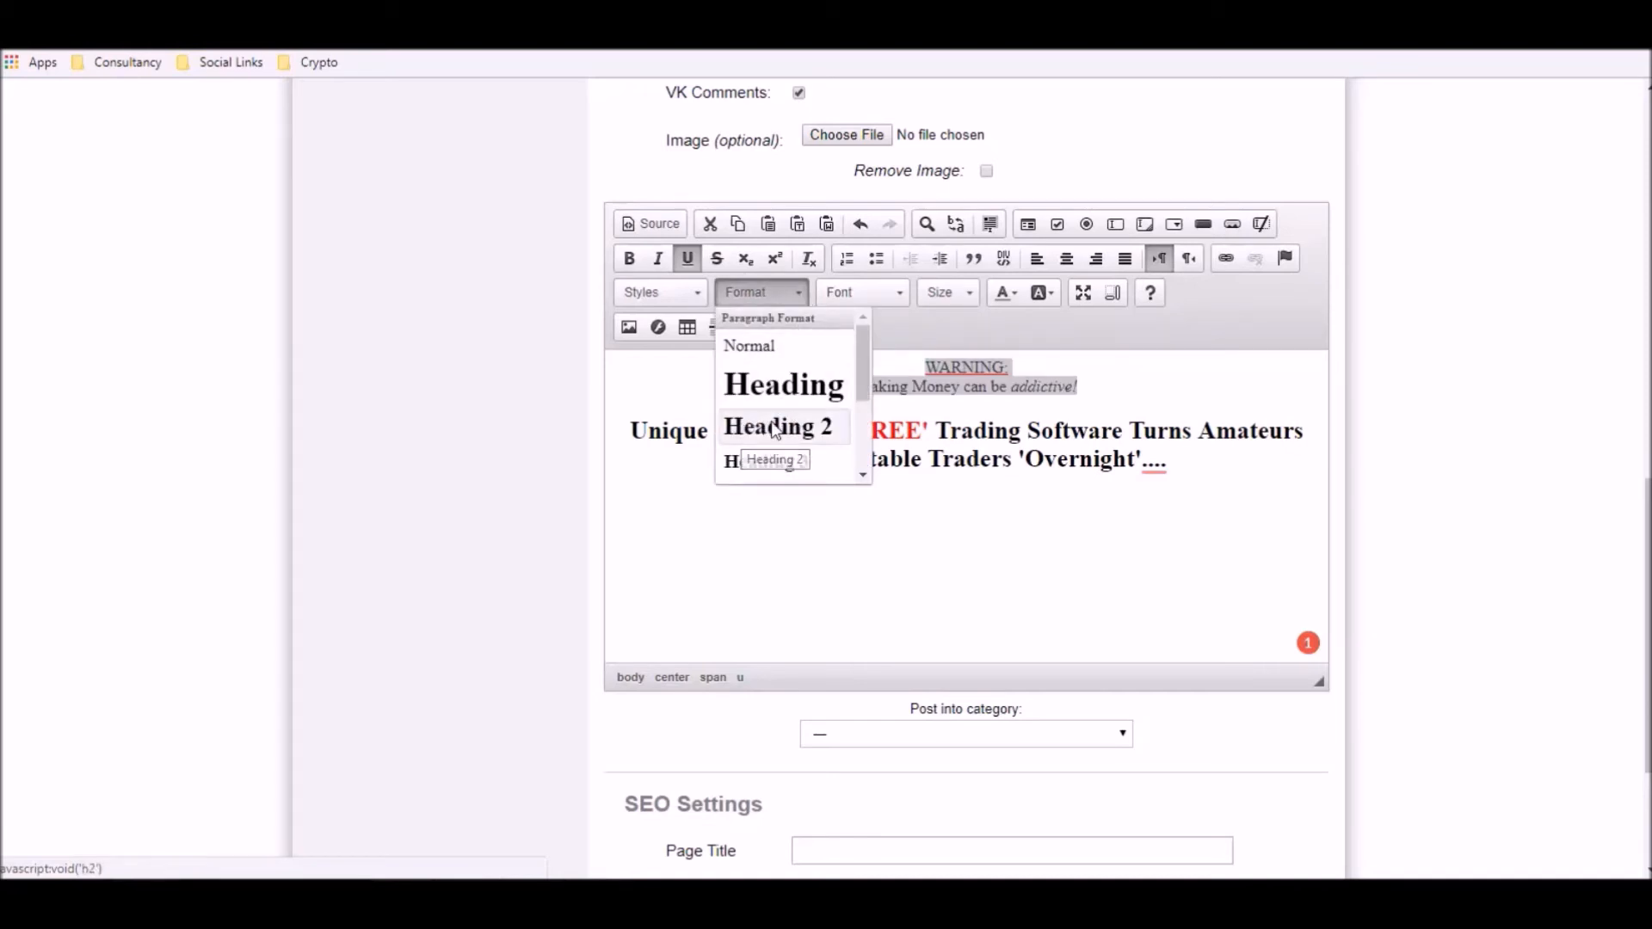
click(774, 428)
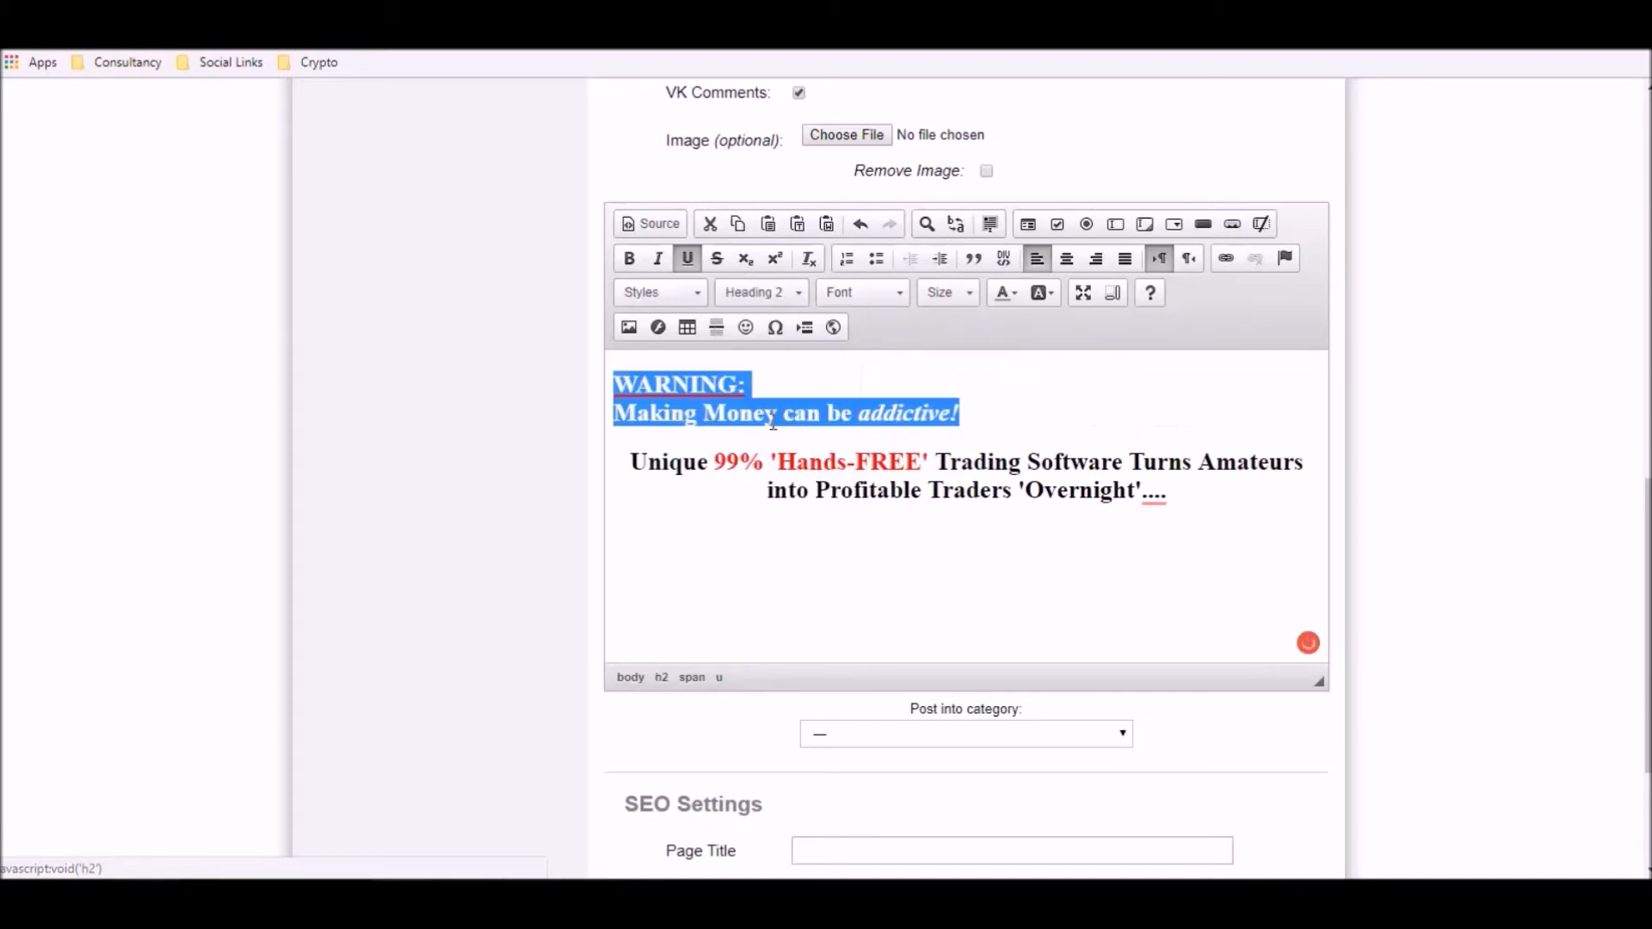
click(1066, 260)
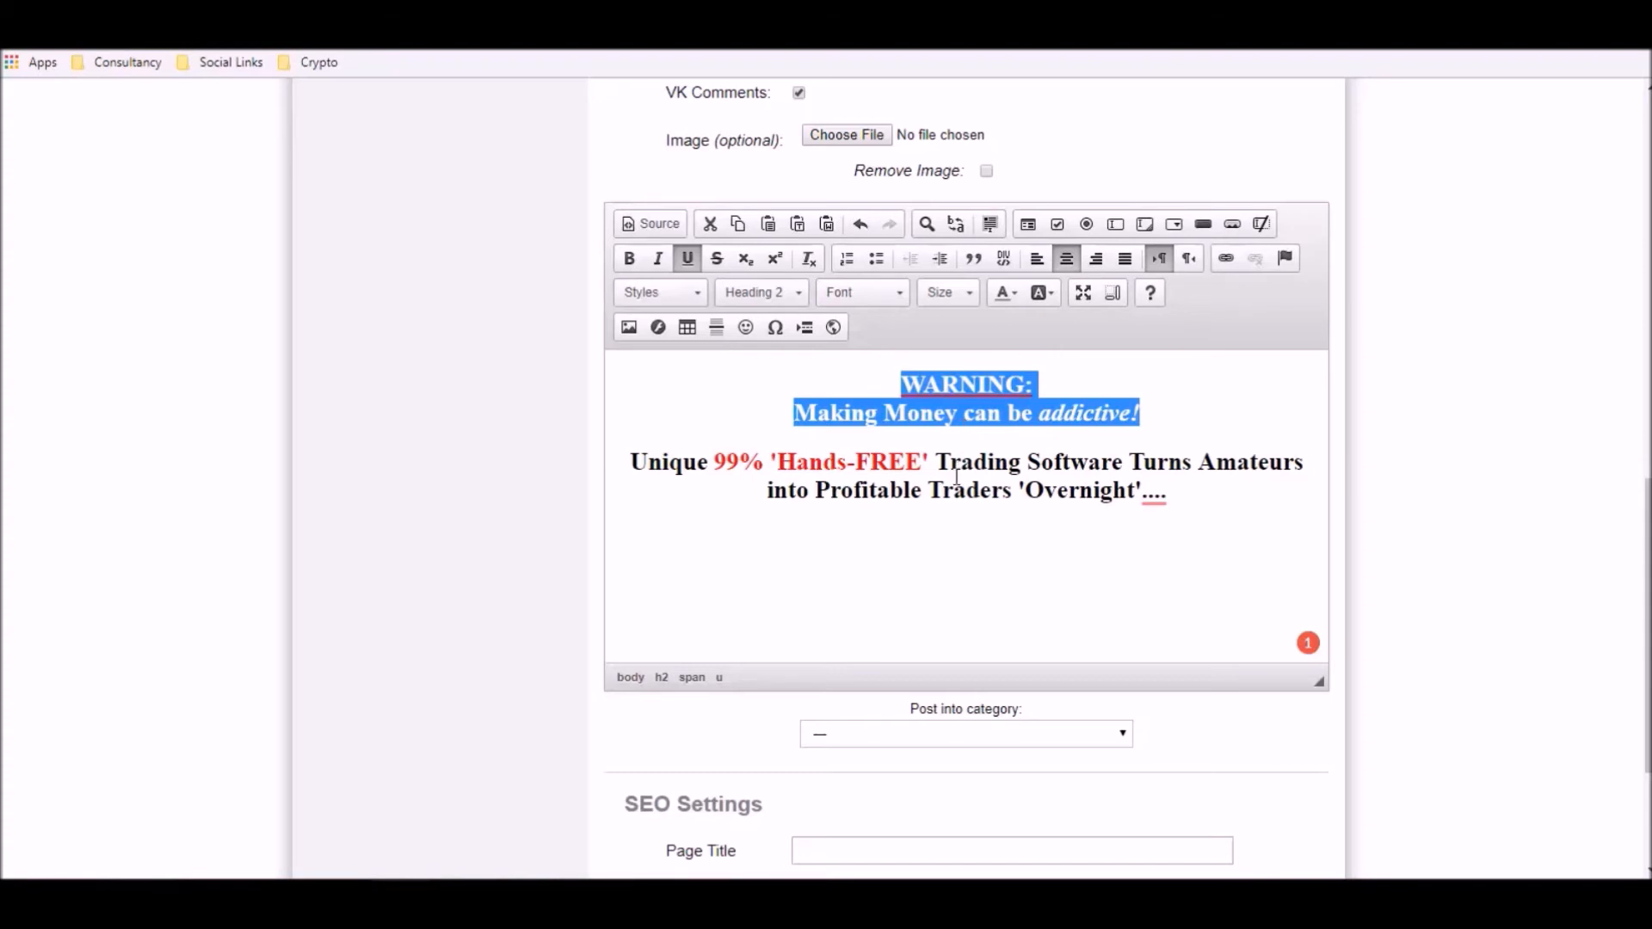
click(961, 415)
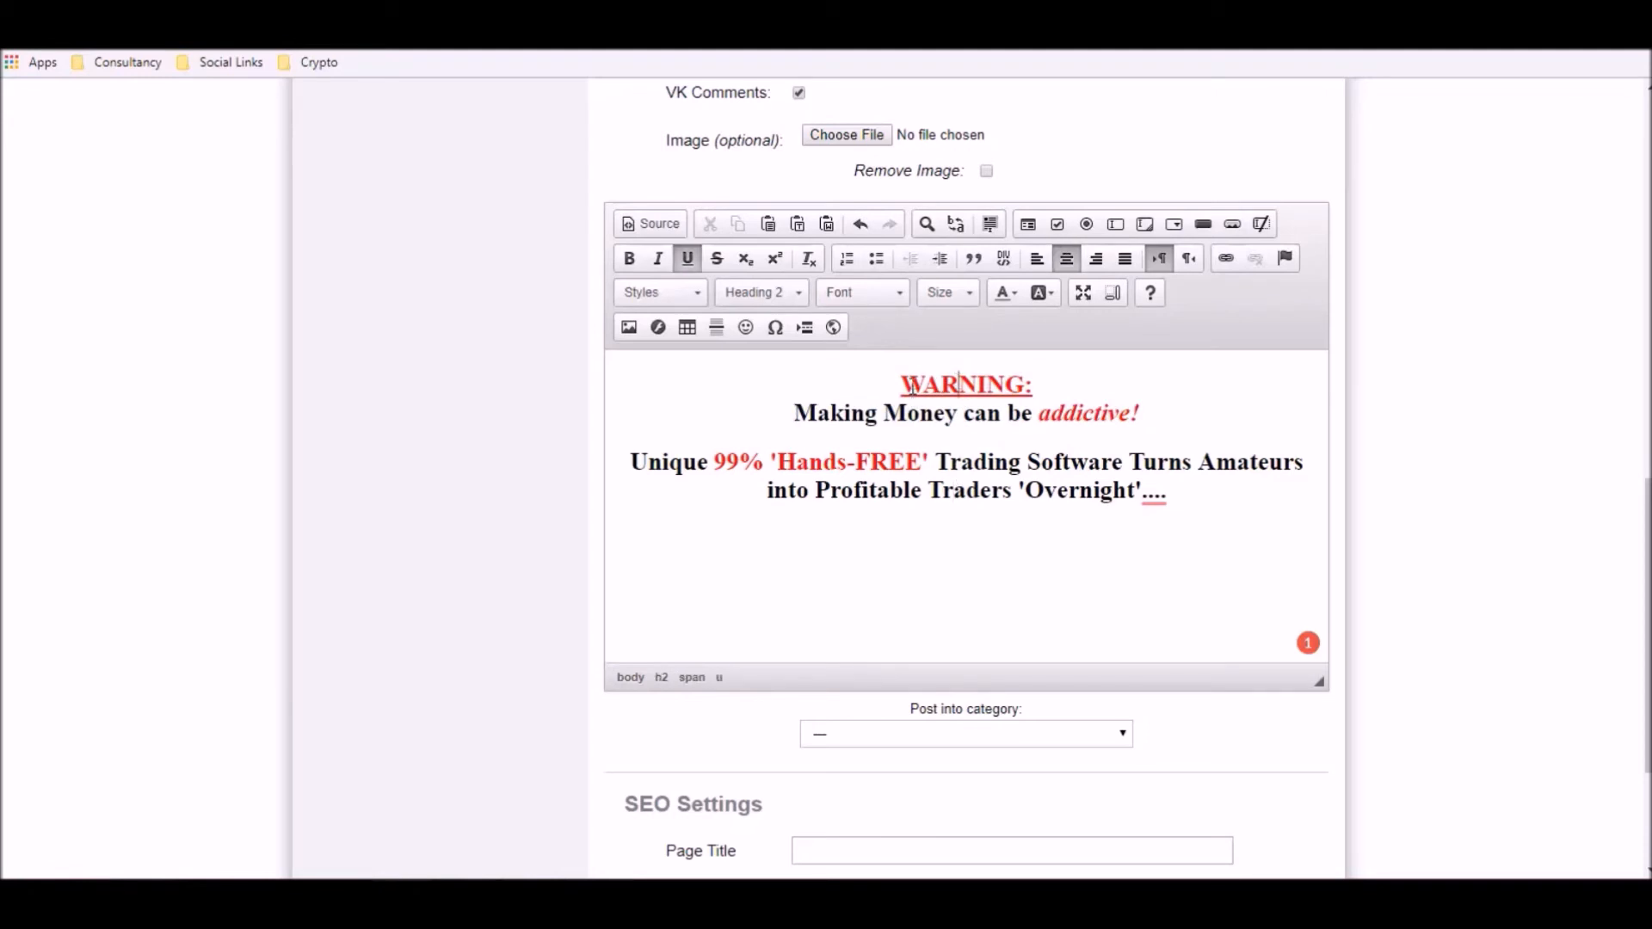
- Replace the word WARNING in the first heading line with "Lazy Traders Wanted", keeping the colon
drag(909, 381, 1023, 383)
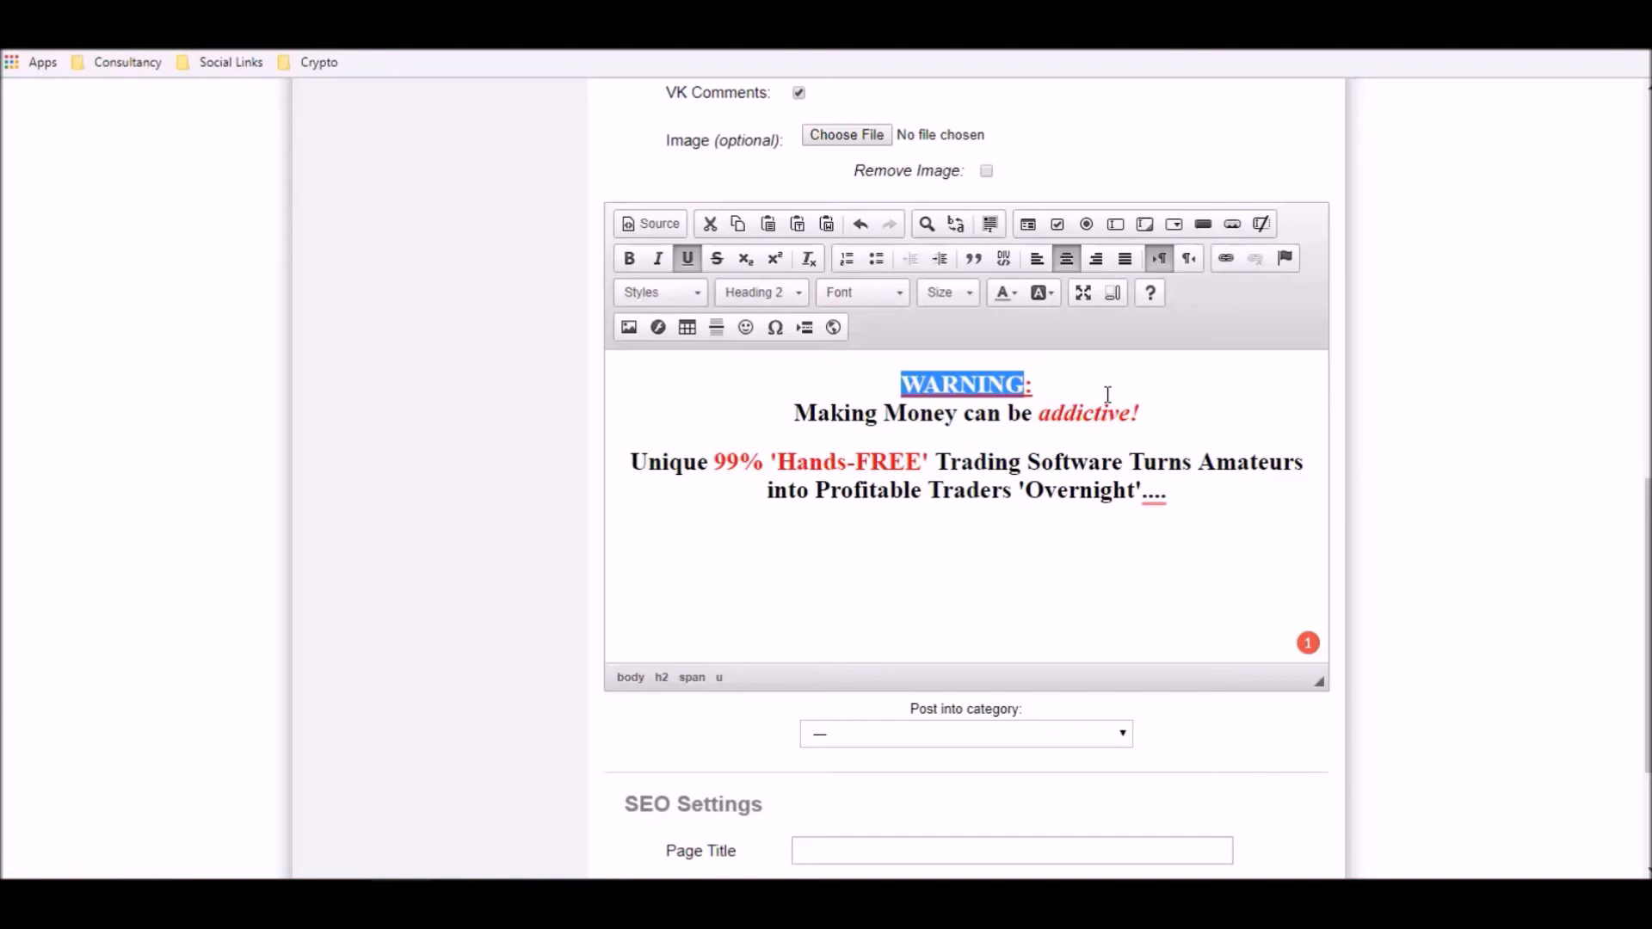
text(L)
text(azy Tr)
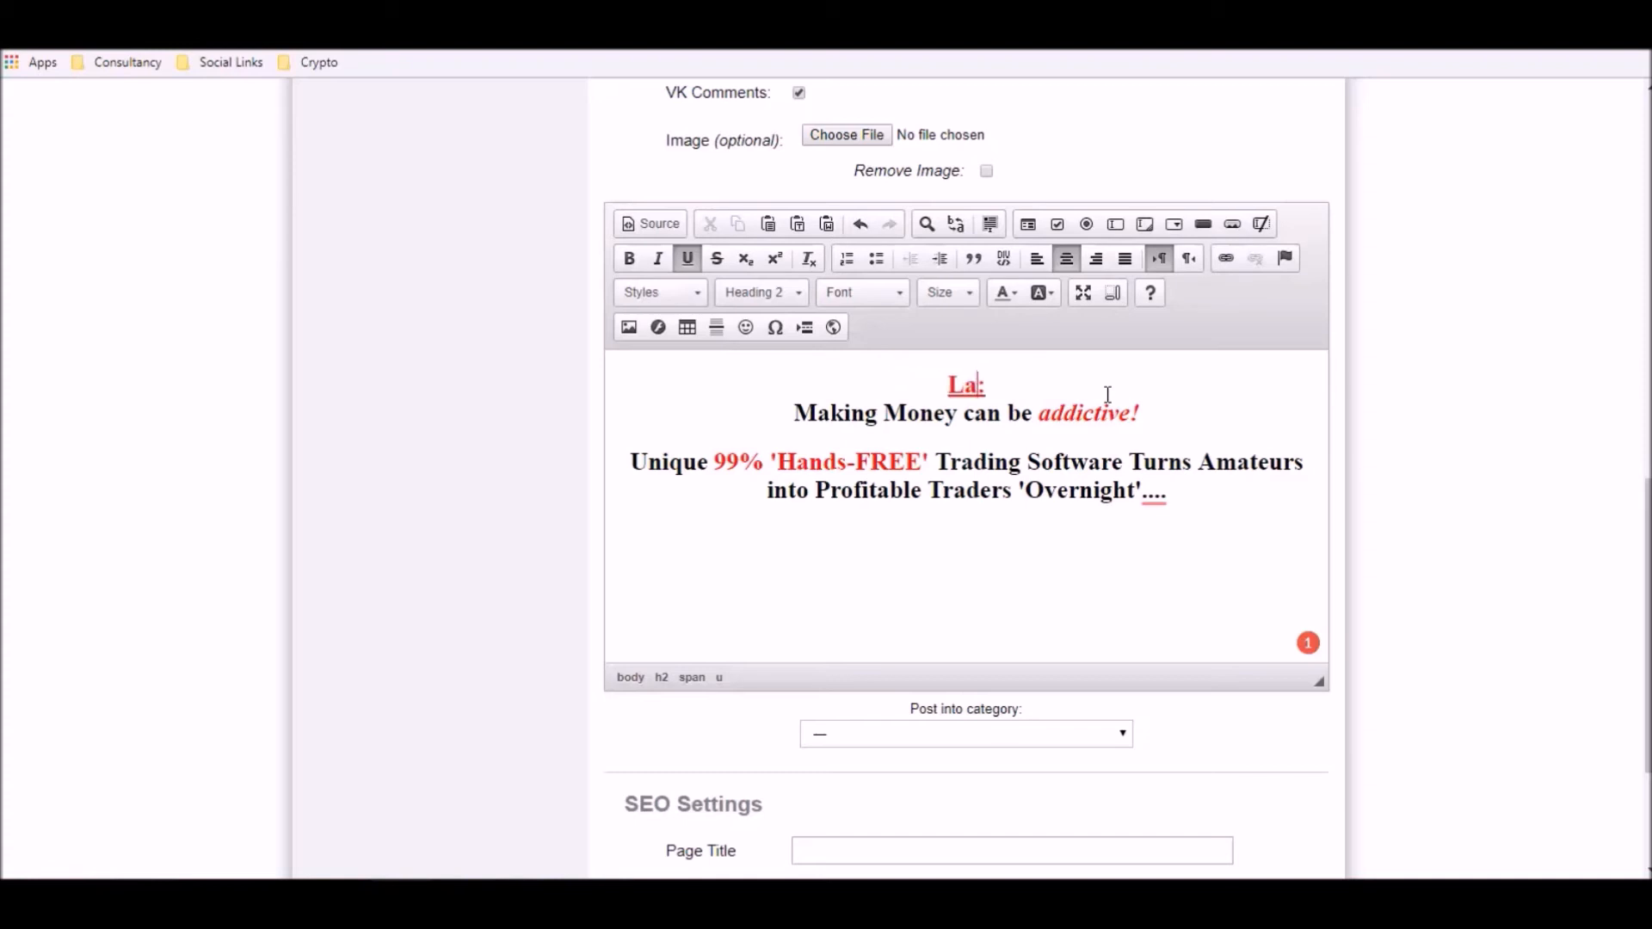
text(aders Wa)
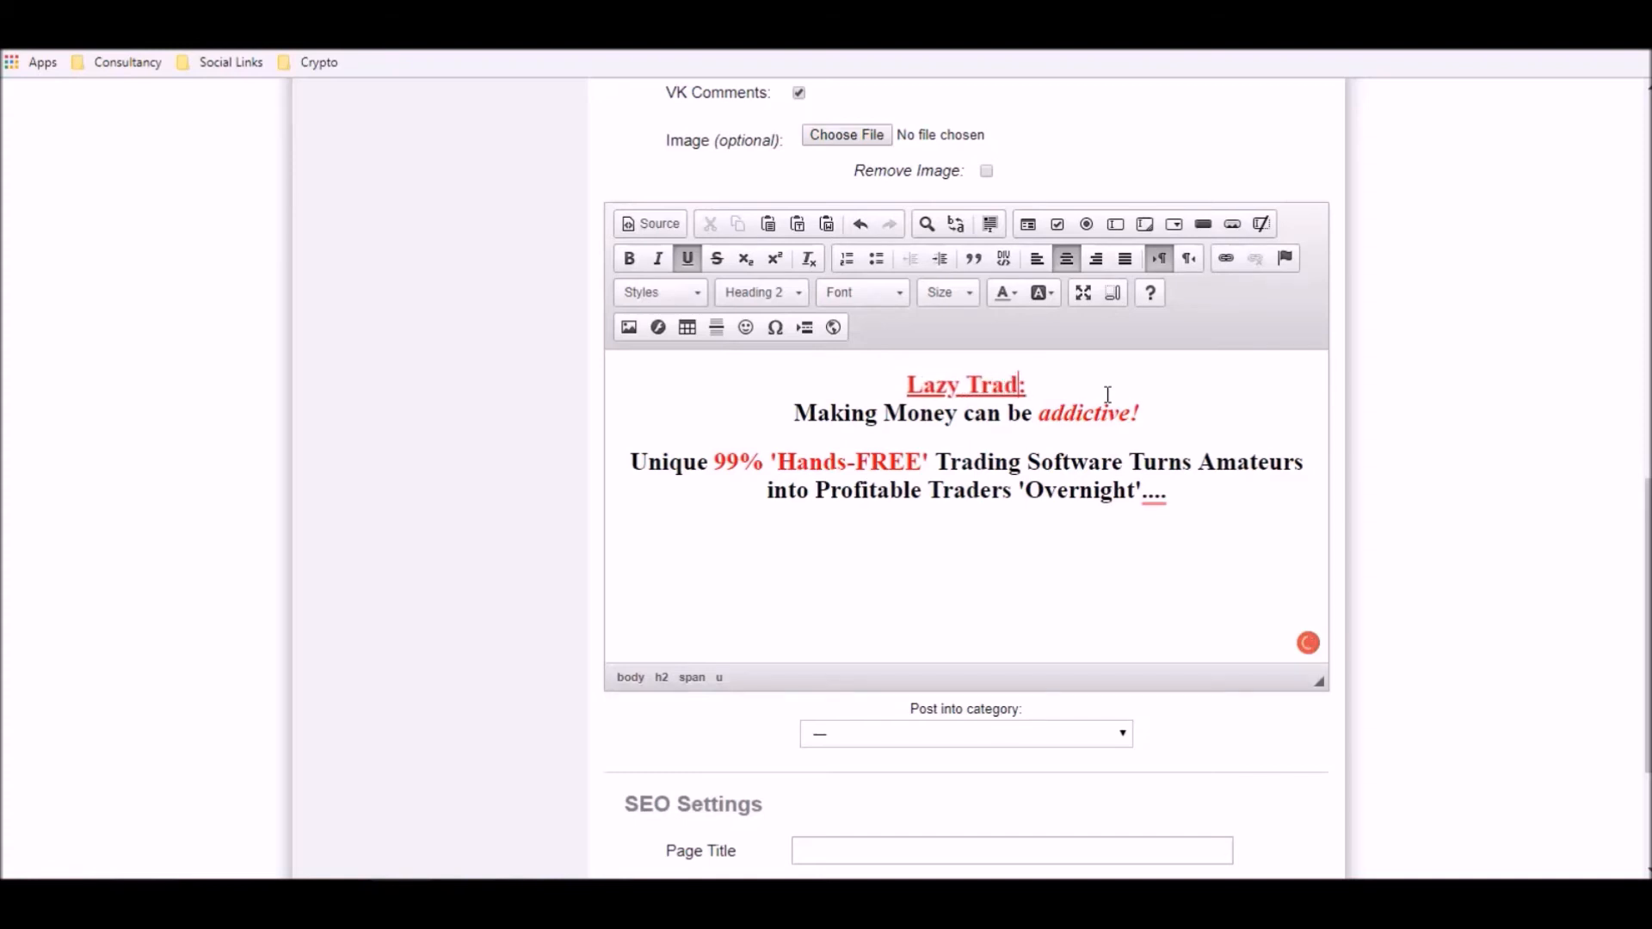
text(nted)
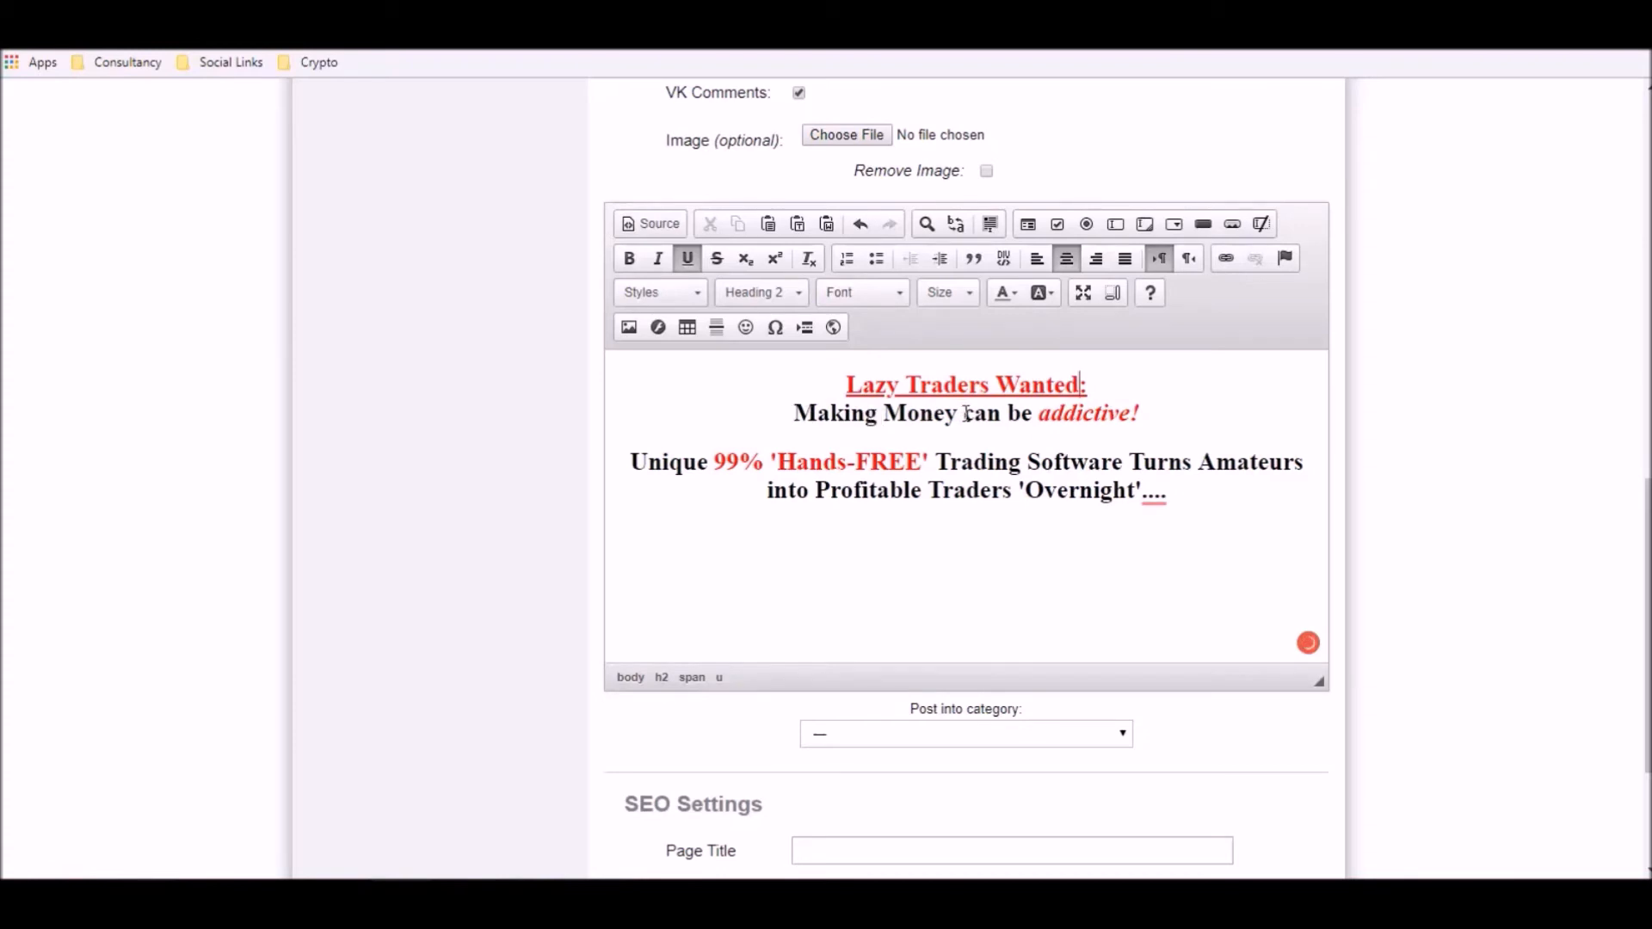
- Replace "can be addictive!" in the second heading line with "while you asleep", keeping the red italic style on "asleep"
drag(963, 412, 1033, 411)
text(while )
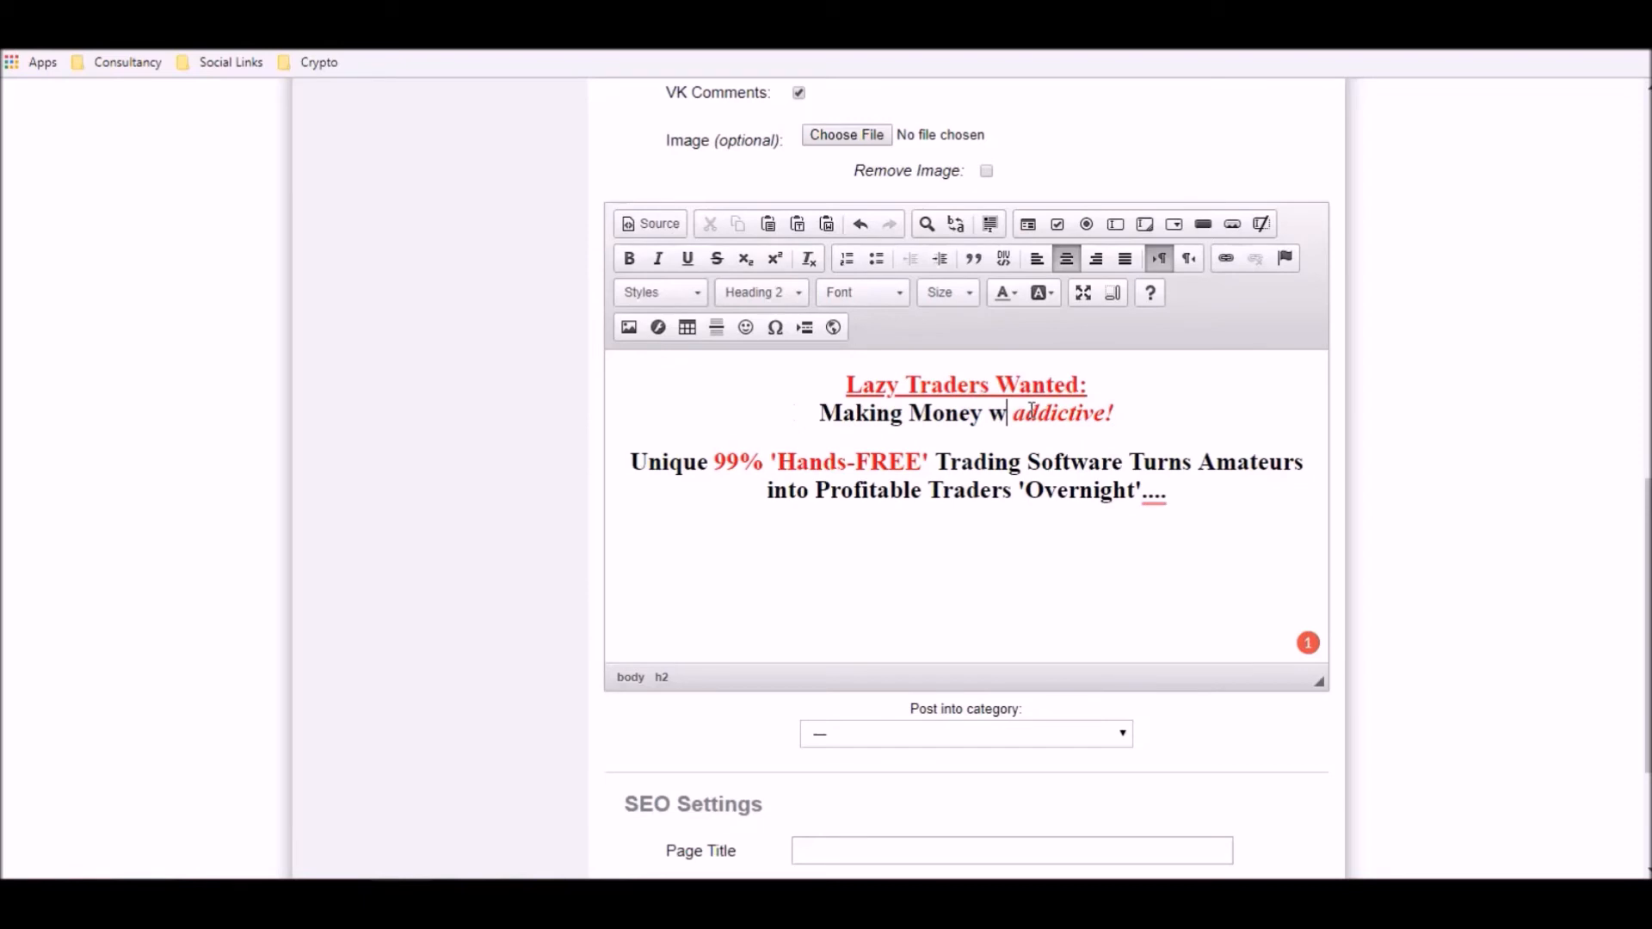
text(you)
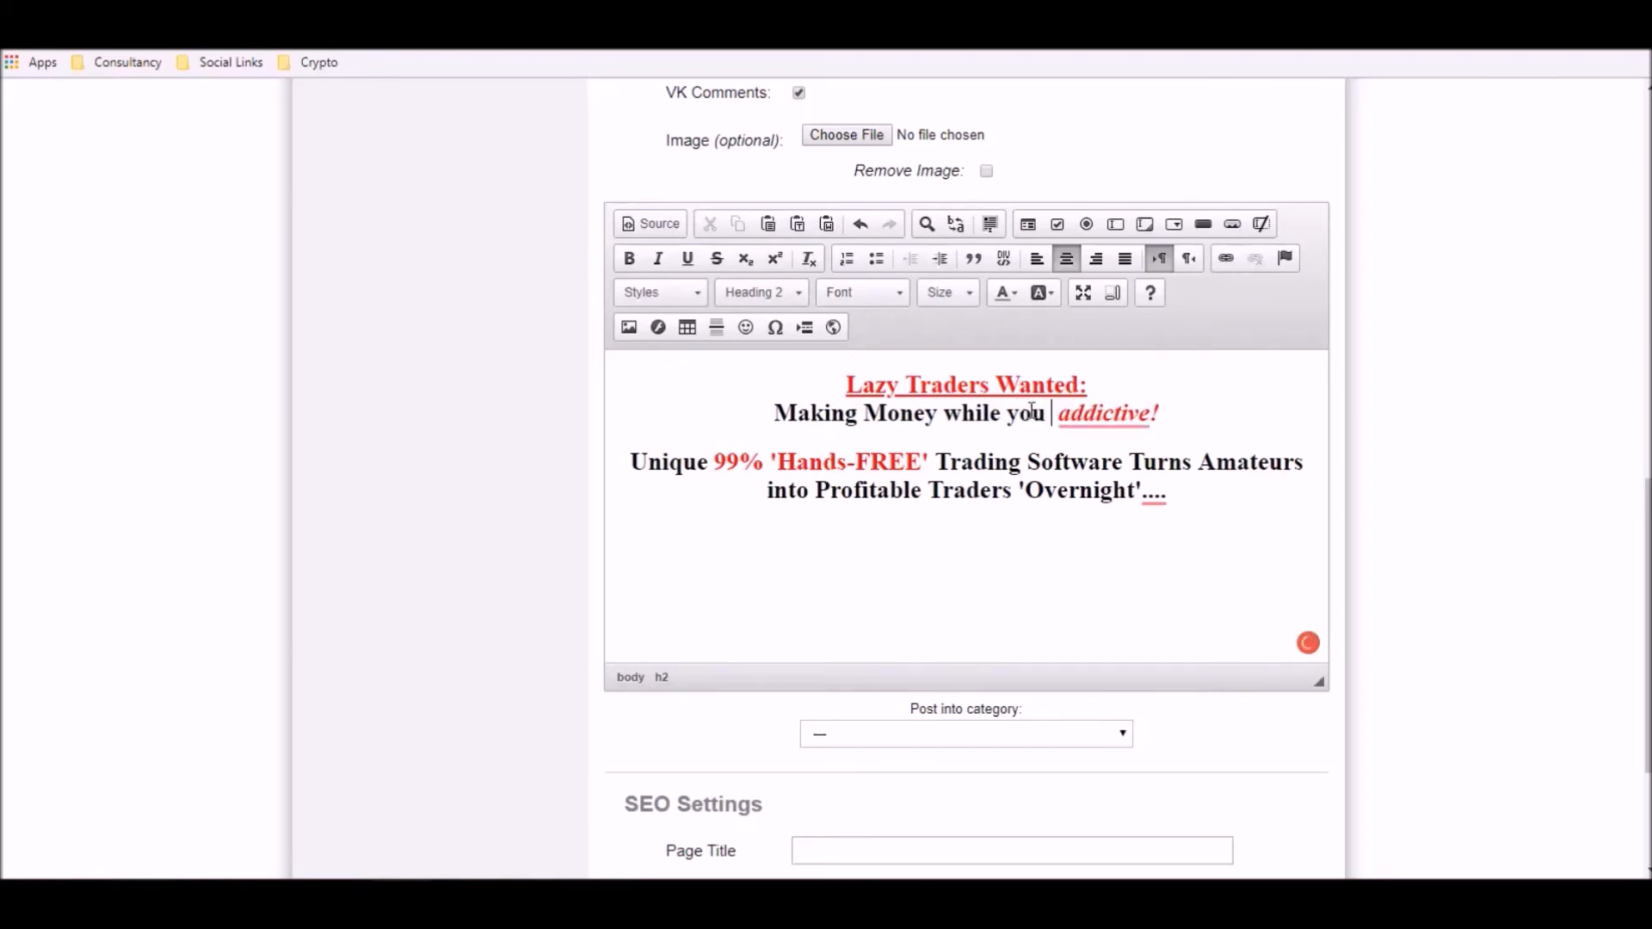
key(Right)
text(sleep)
key(Delete)
key(Delete)
key(Delete)
key(Delete)
key(Delete)
key(Delete)
key(Delete)
key(Delete)
mouse_move(1032, 408)
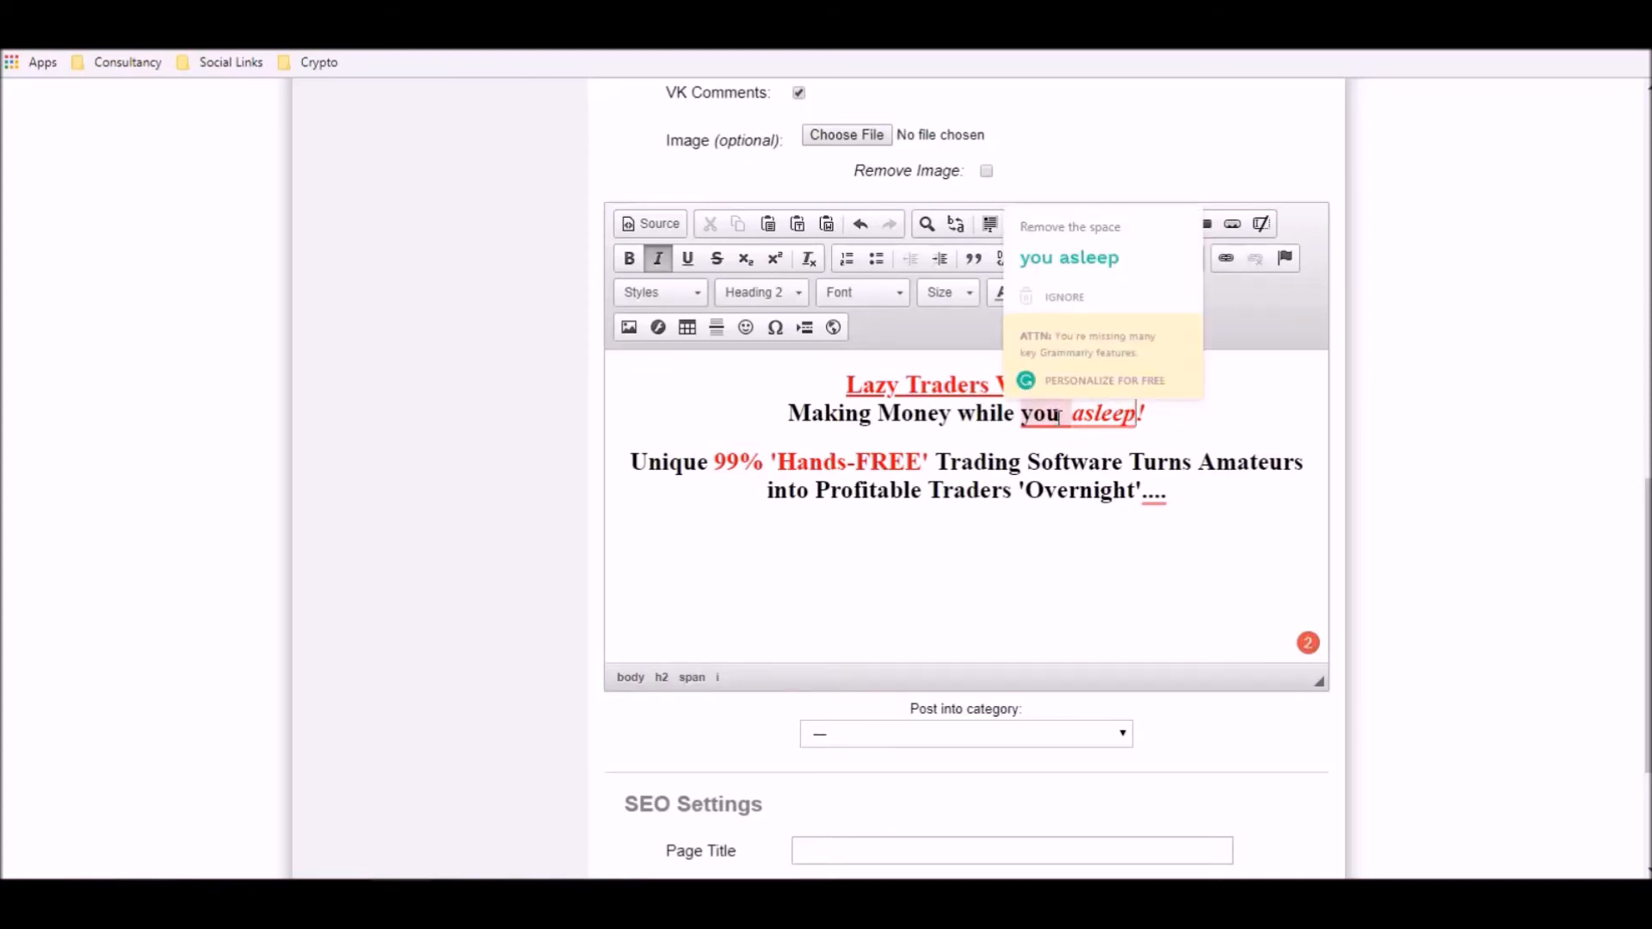
key(Delete)
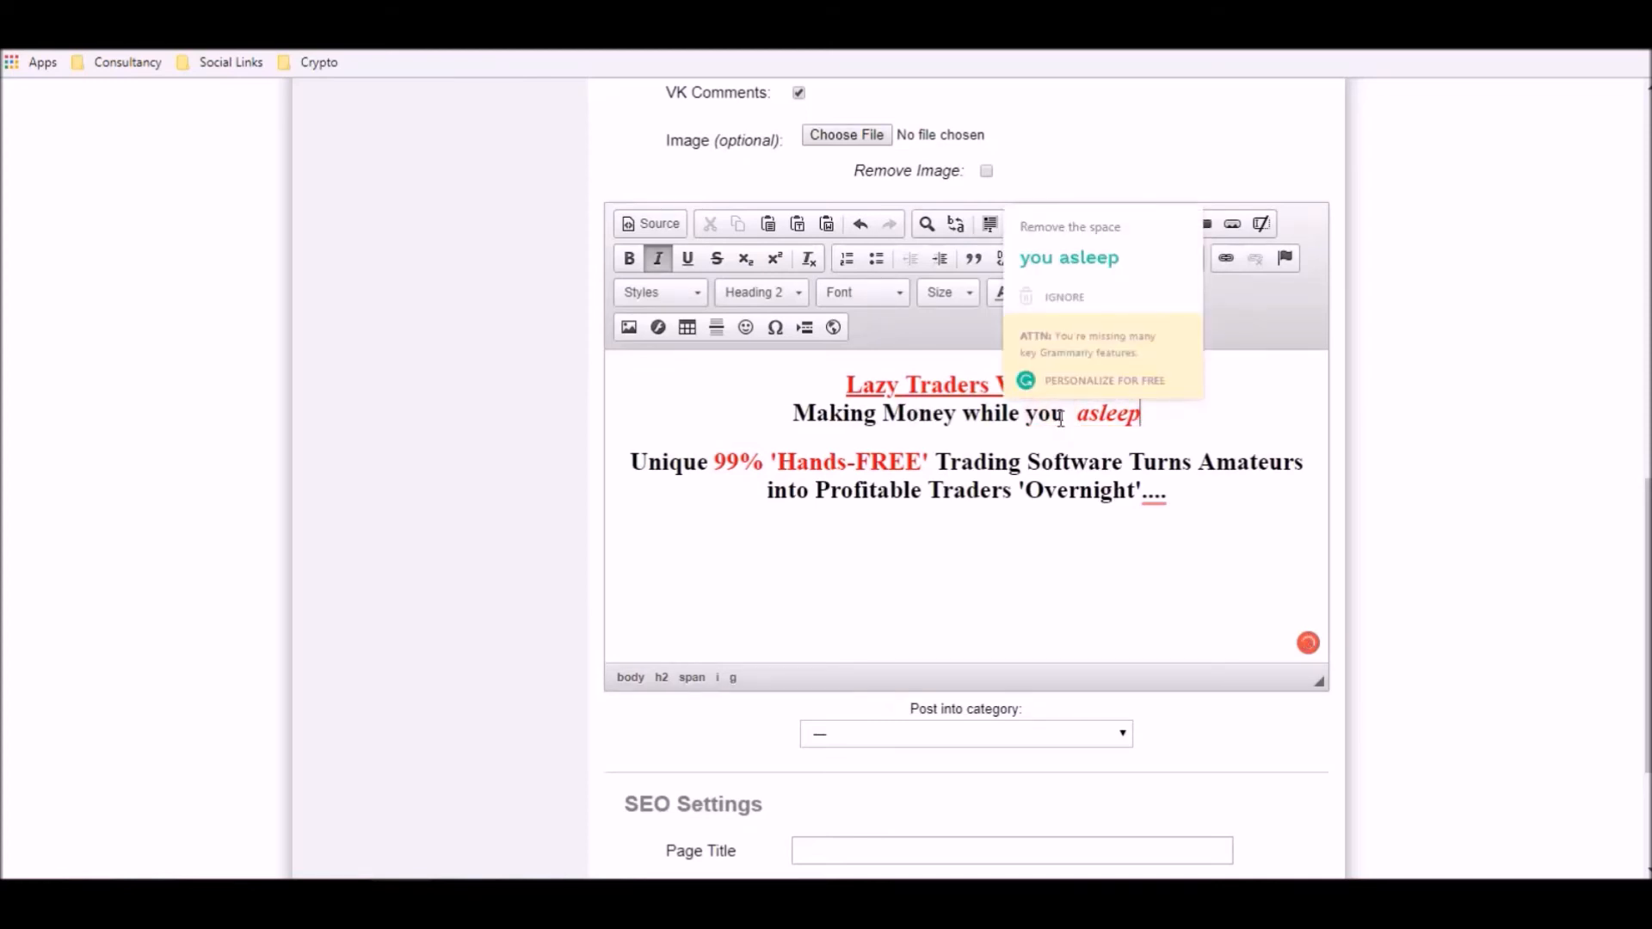
- Remove "you" and its extra space from the second line and end it with an exclamation mark, giving "Making Money while asleep!"
click(1076, 410)
key(BackSpace)
key(BackSpace)
key(BackSpace)
key(BackSpace)
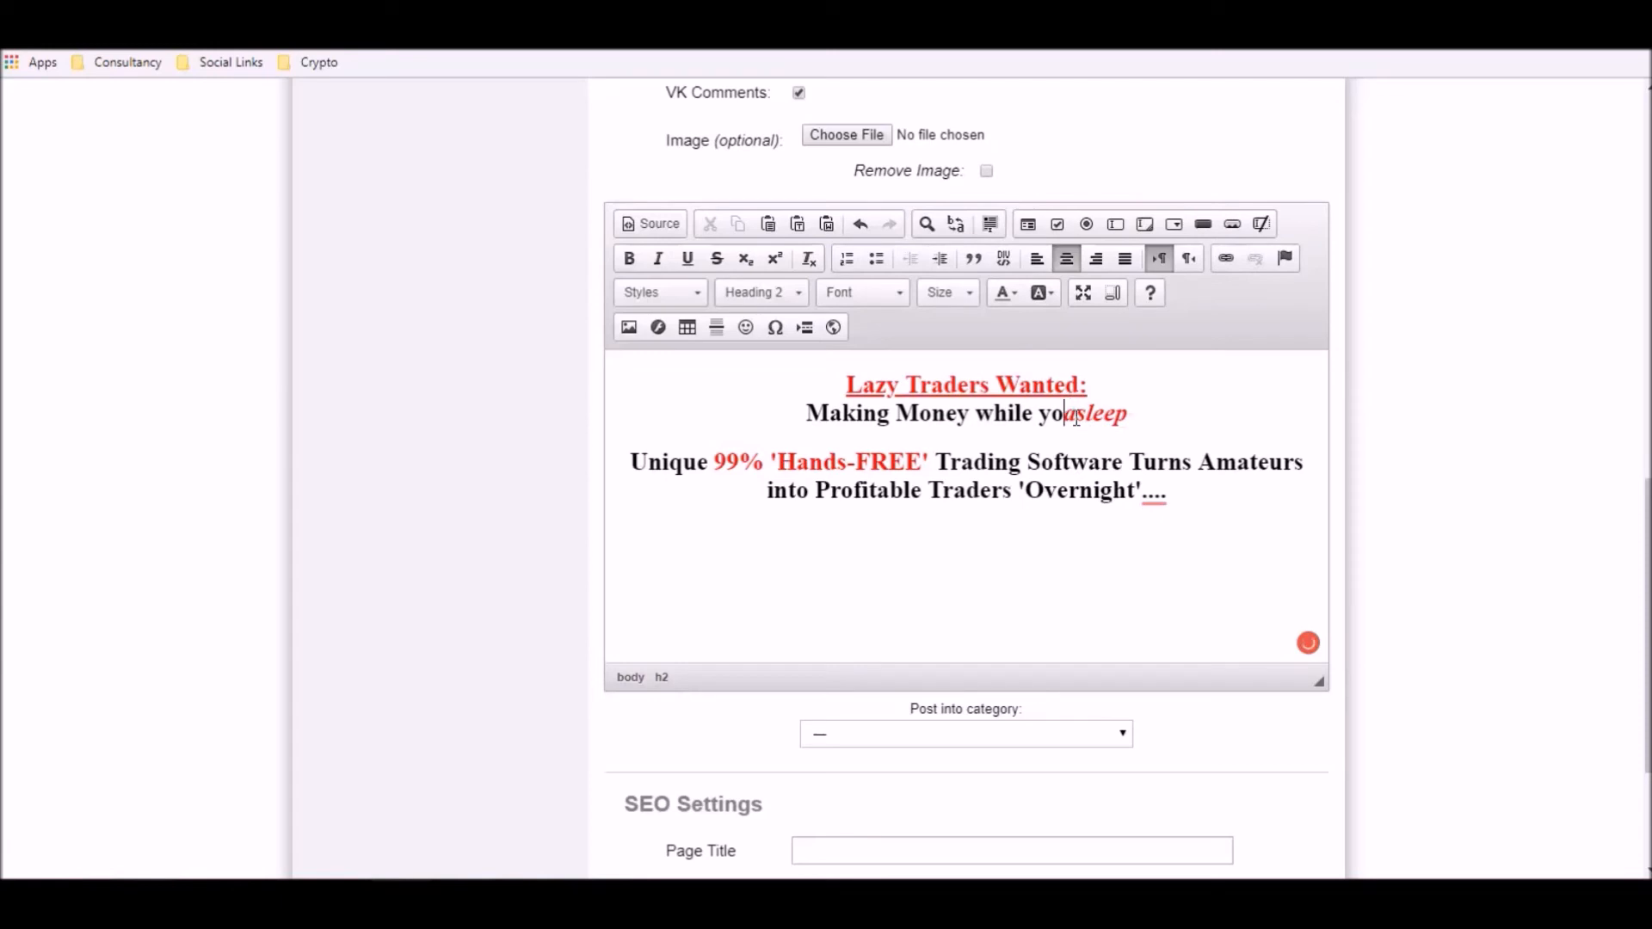
click(1119, 416)
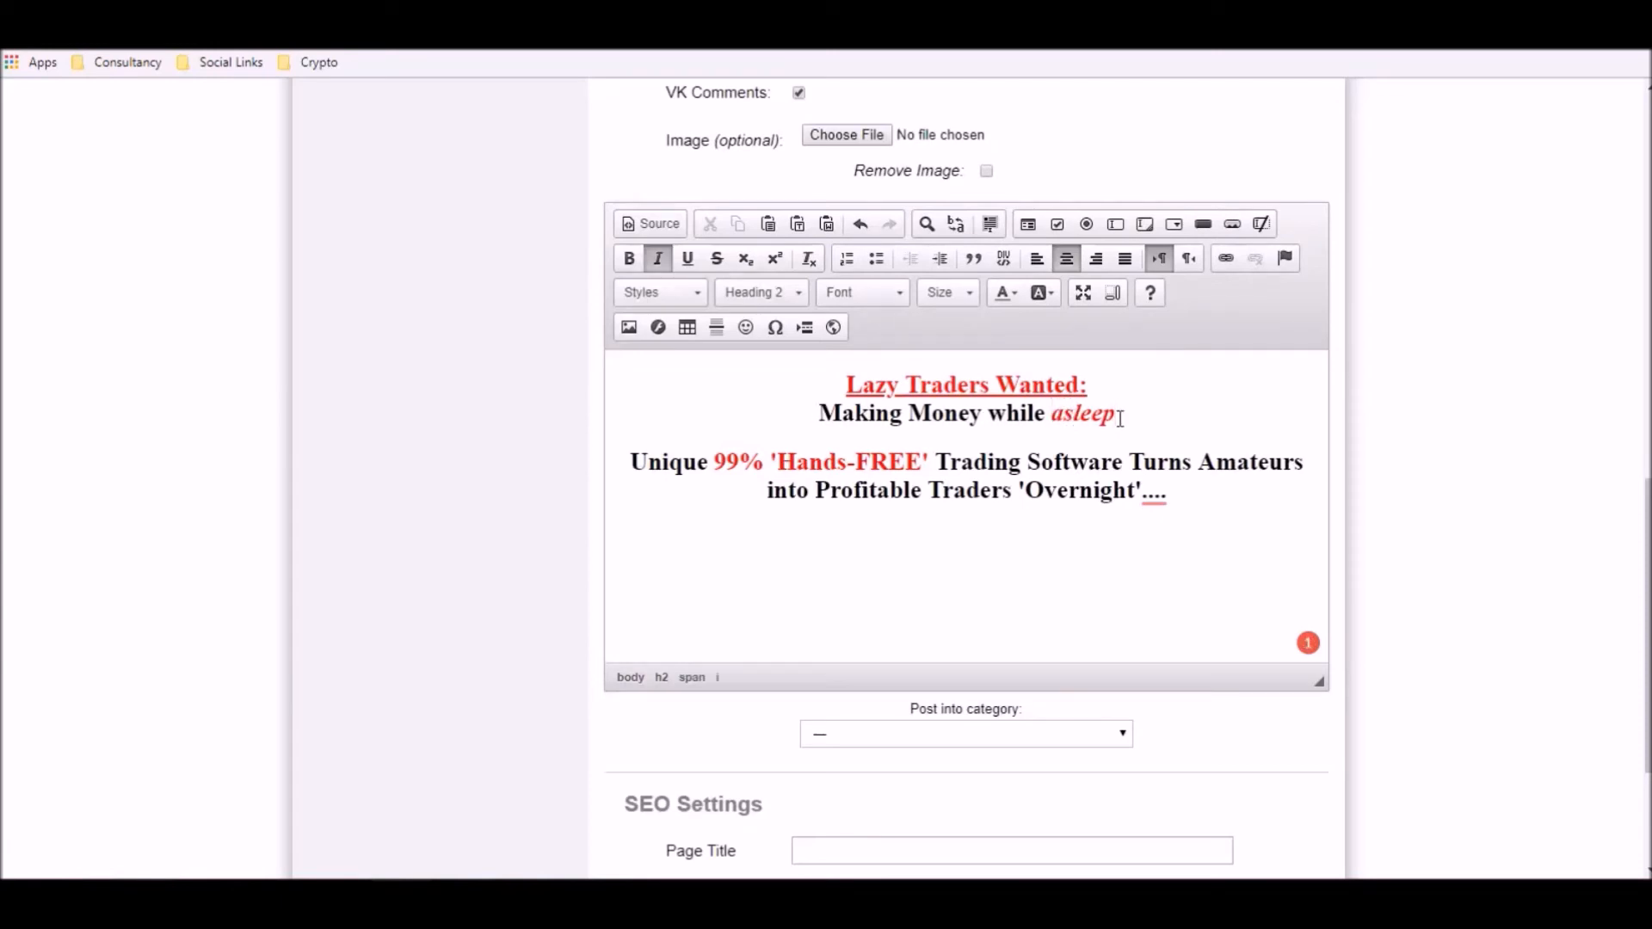
text(!)
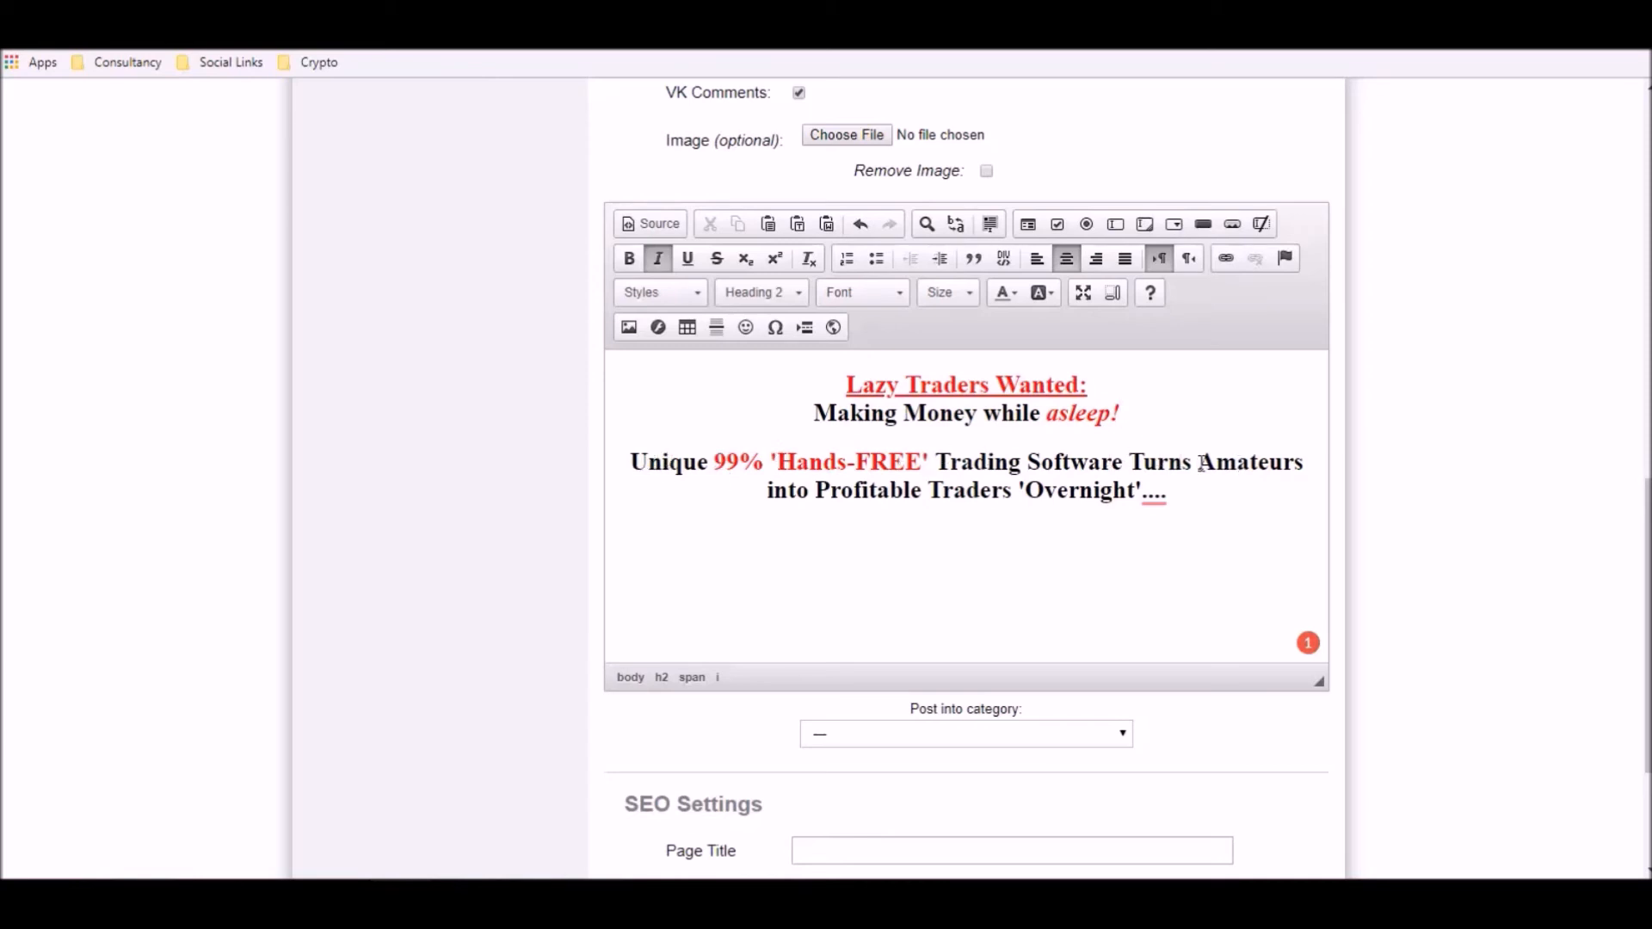
- Replace "Amateurs" with "Newbies" in the trading software headline
drag(1196, 461, 1304, 462)
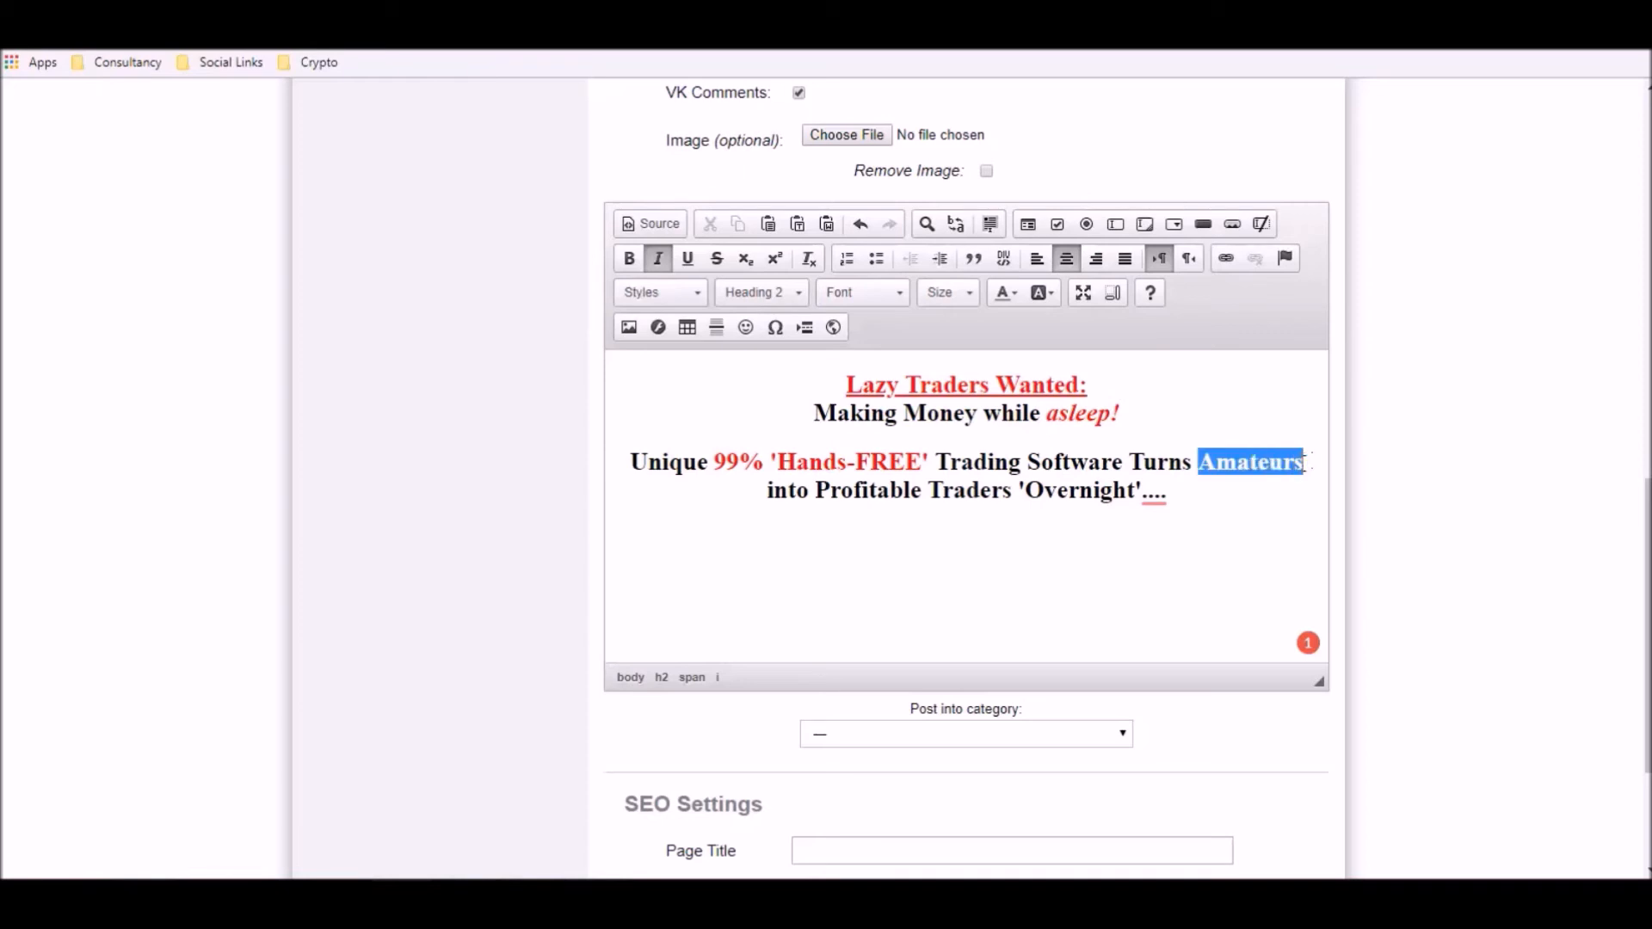
text(Newbi)
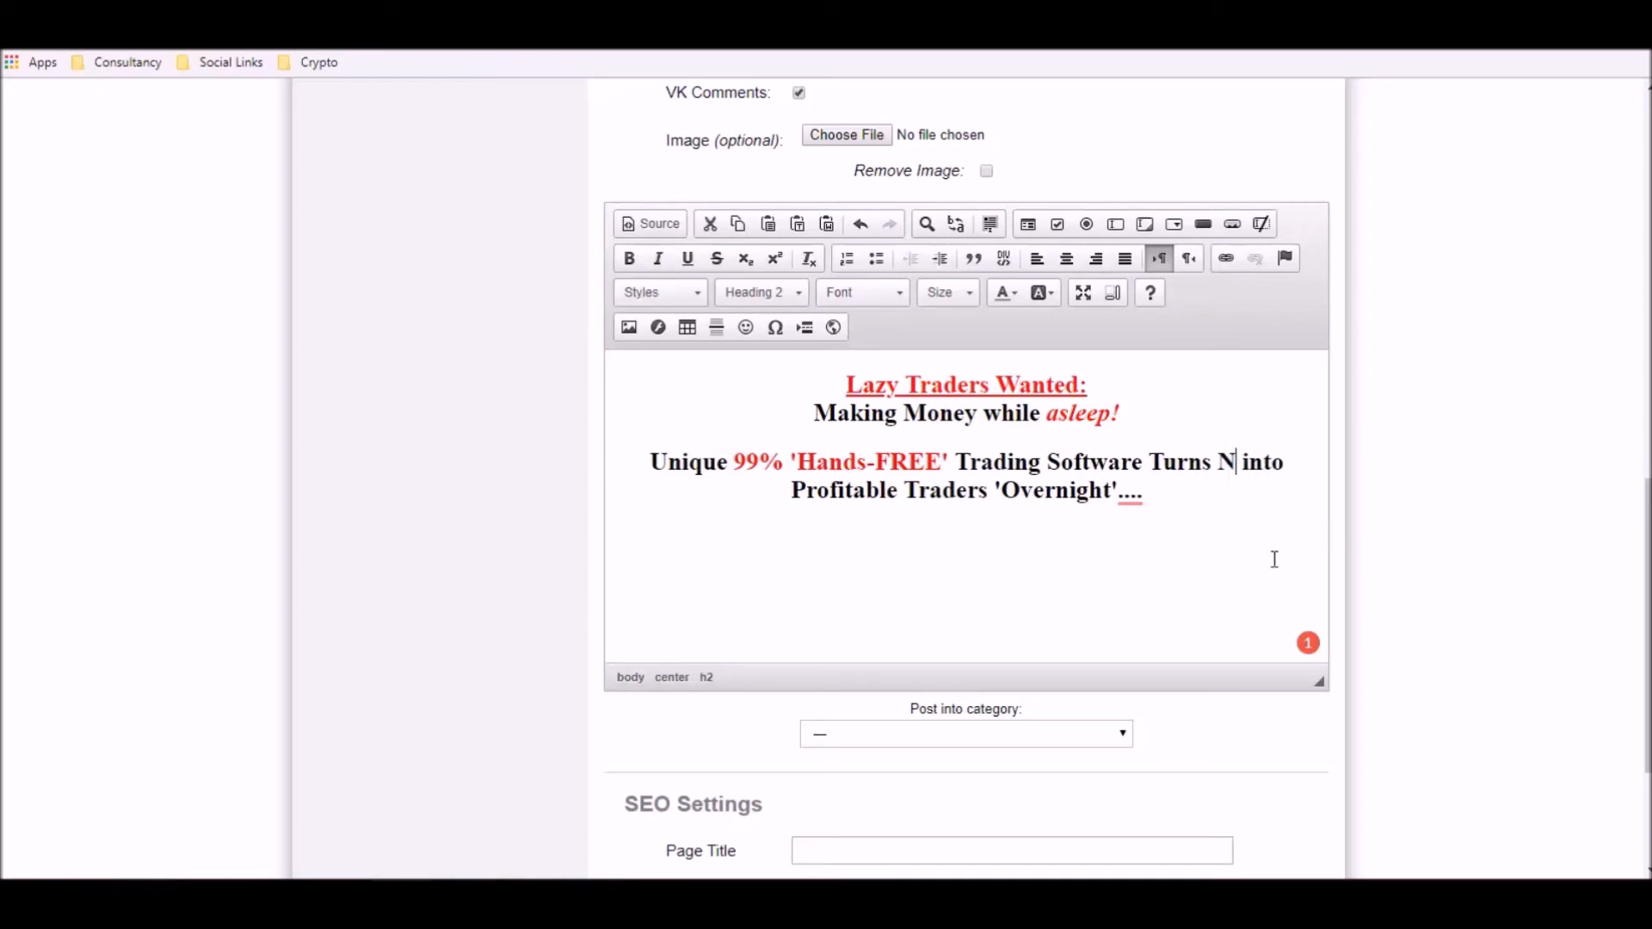
text(es)
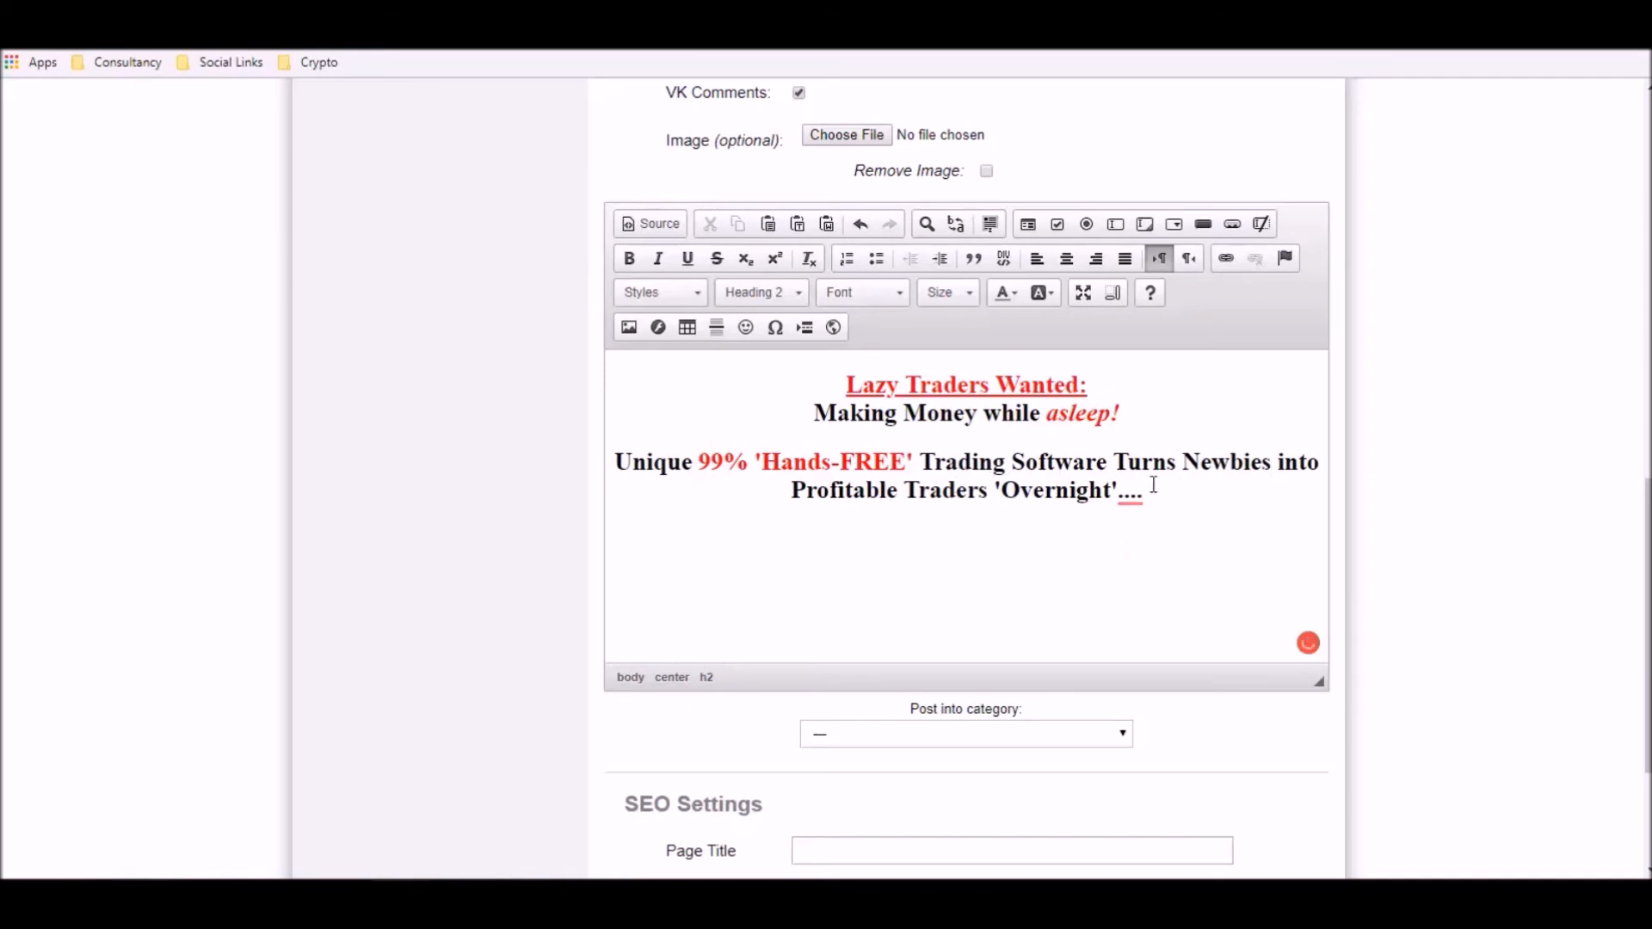
- Make 'Overnight' in the trading software headline italic, with red text and a yellow background
drag(996, 489, 1118, 486)
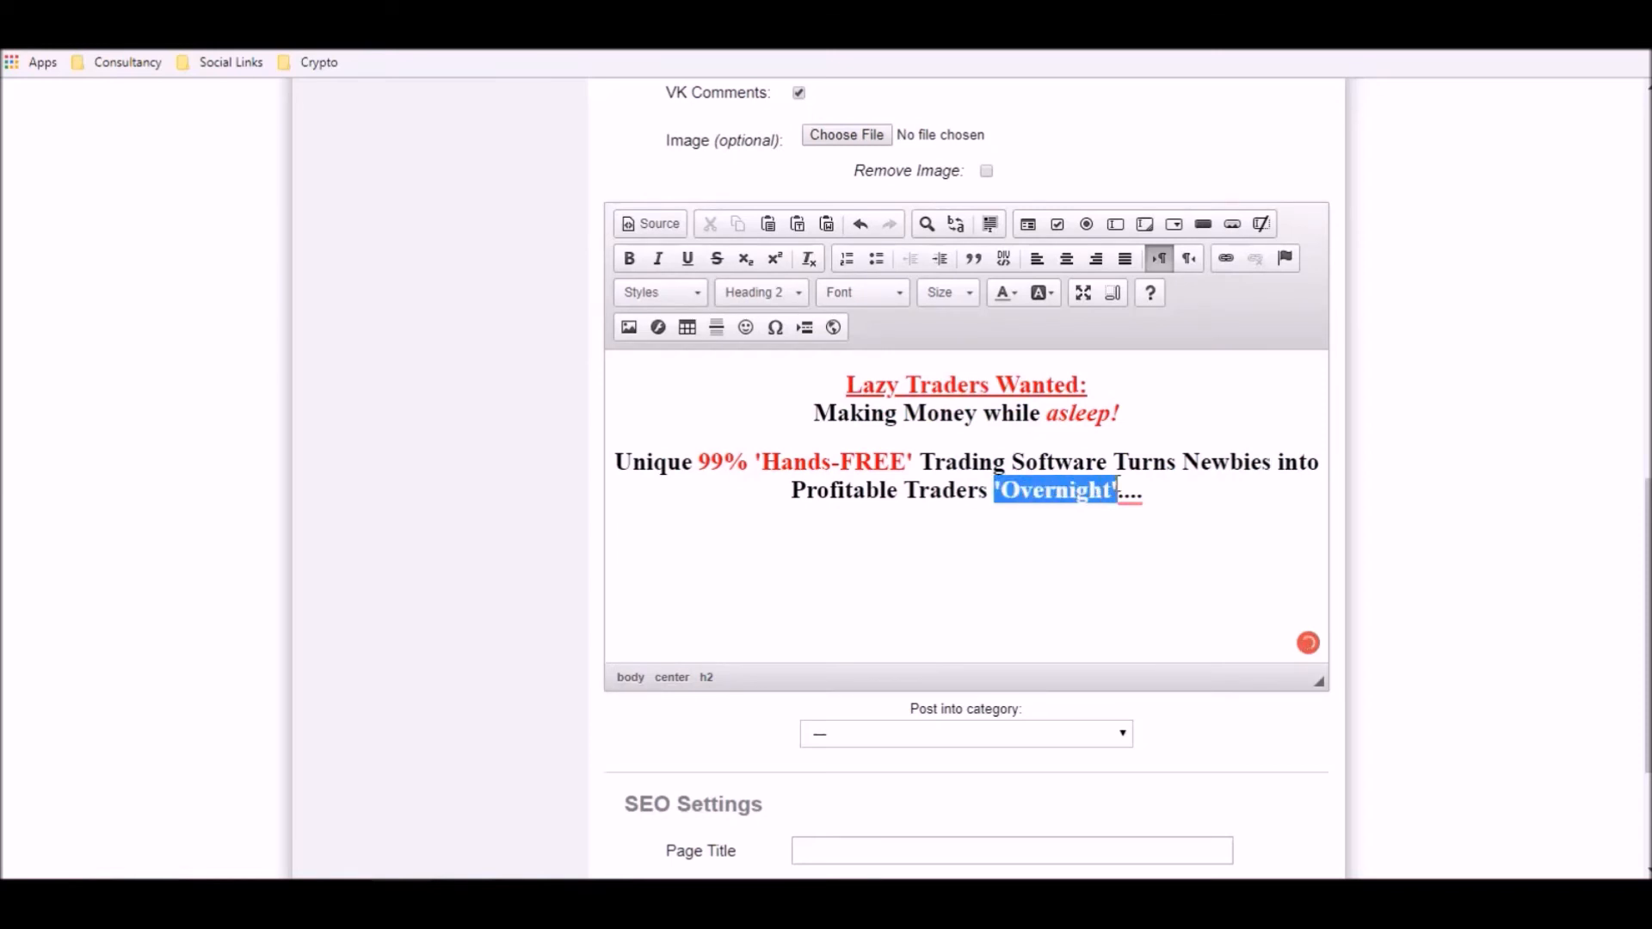
click(658, 258)
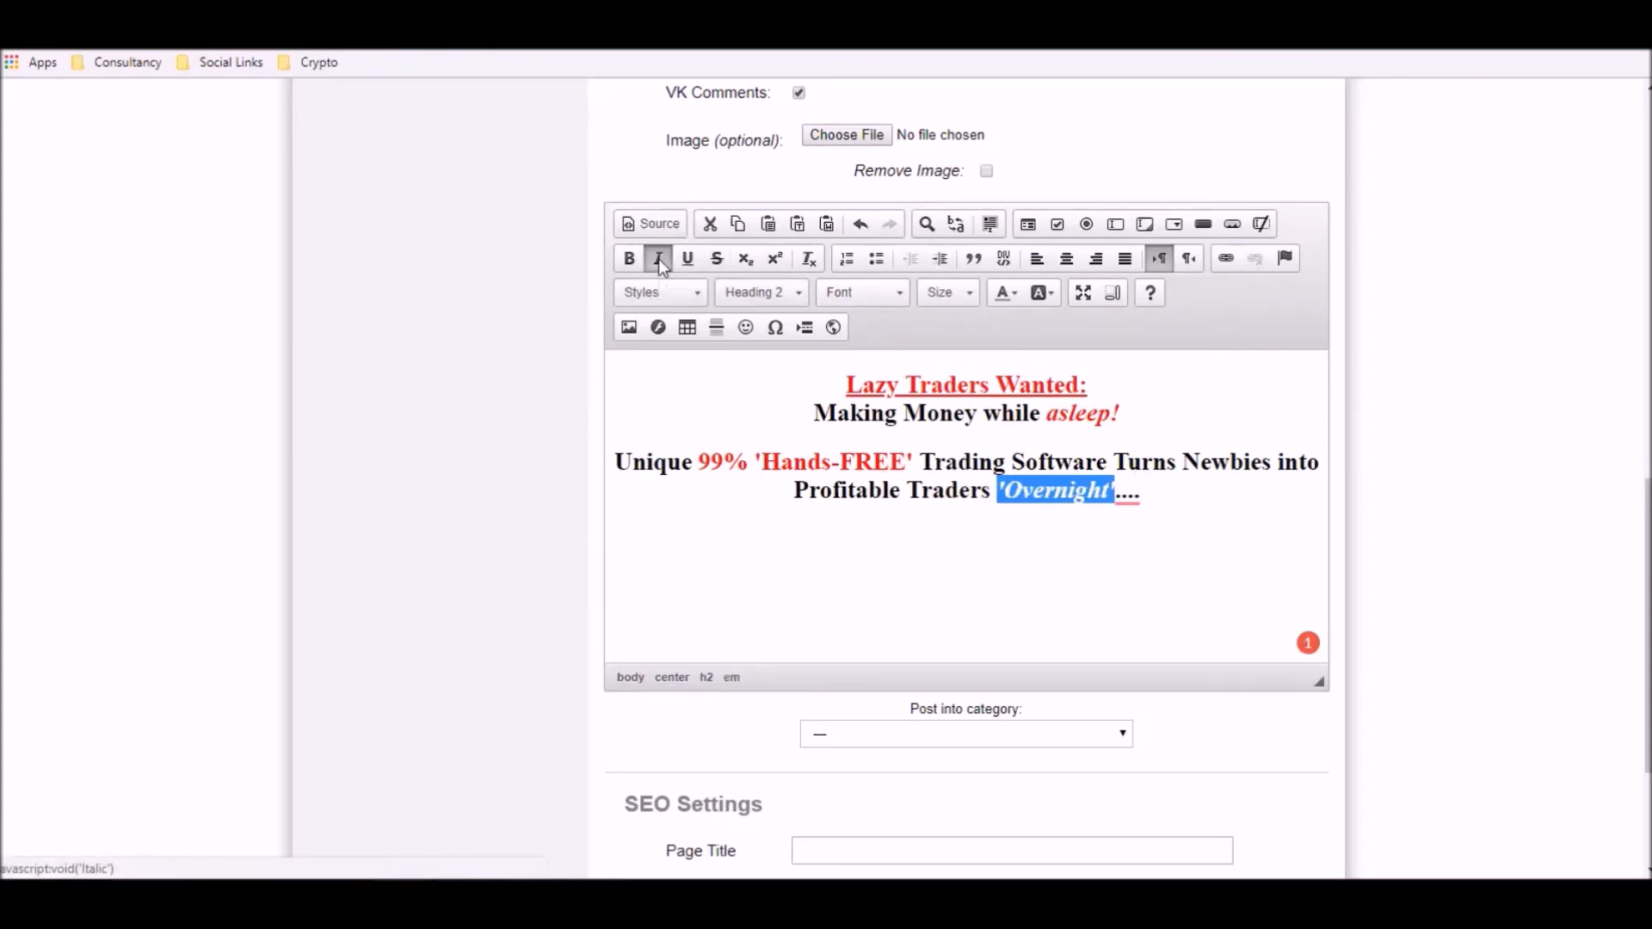
click(1007, 295)
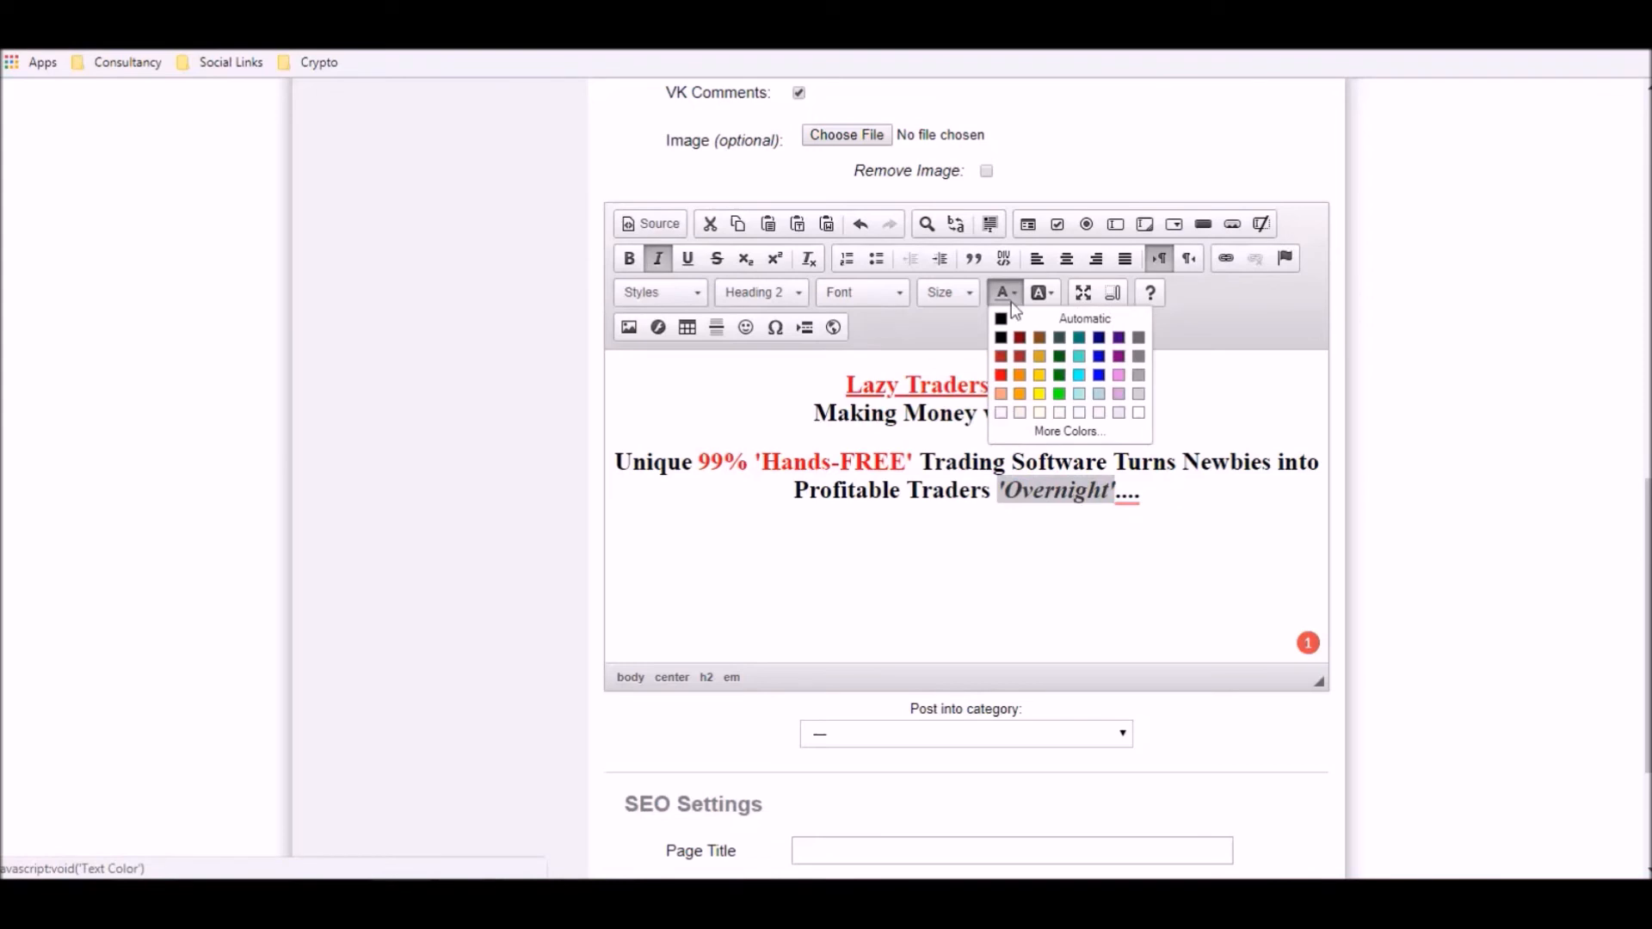
click(1001, 375)
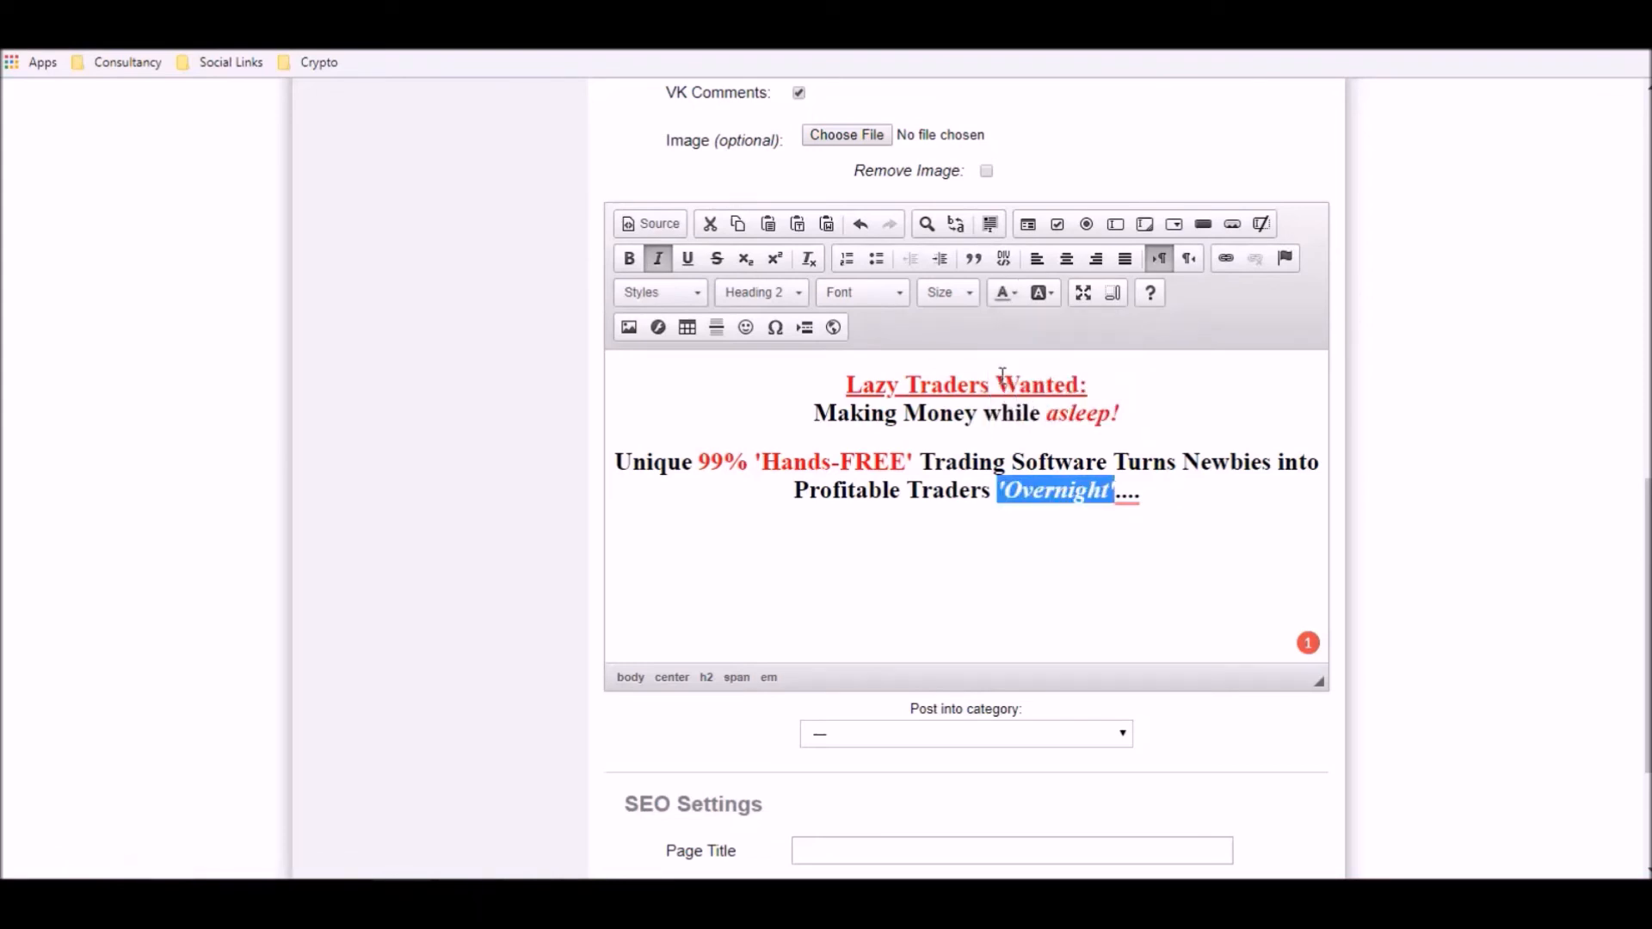
click(1046, 293)
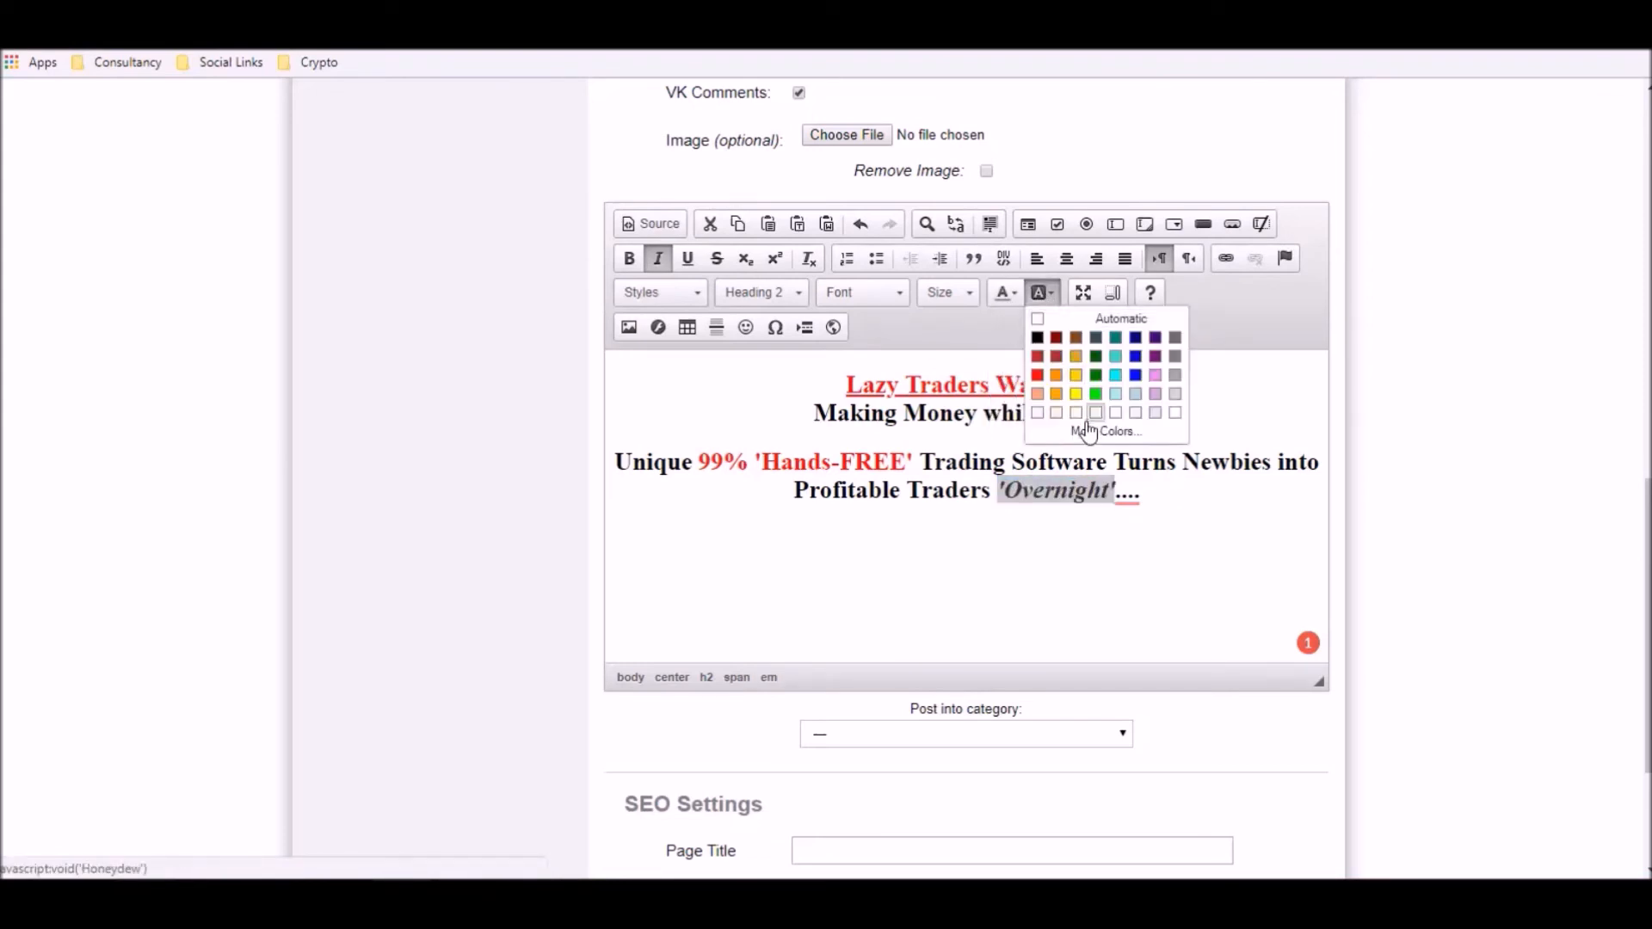
click(1075, 395)
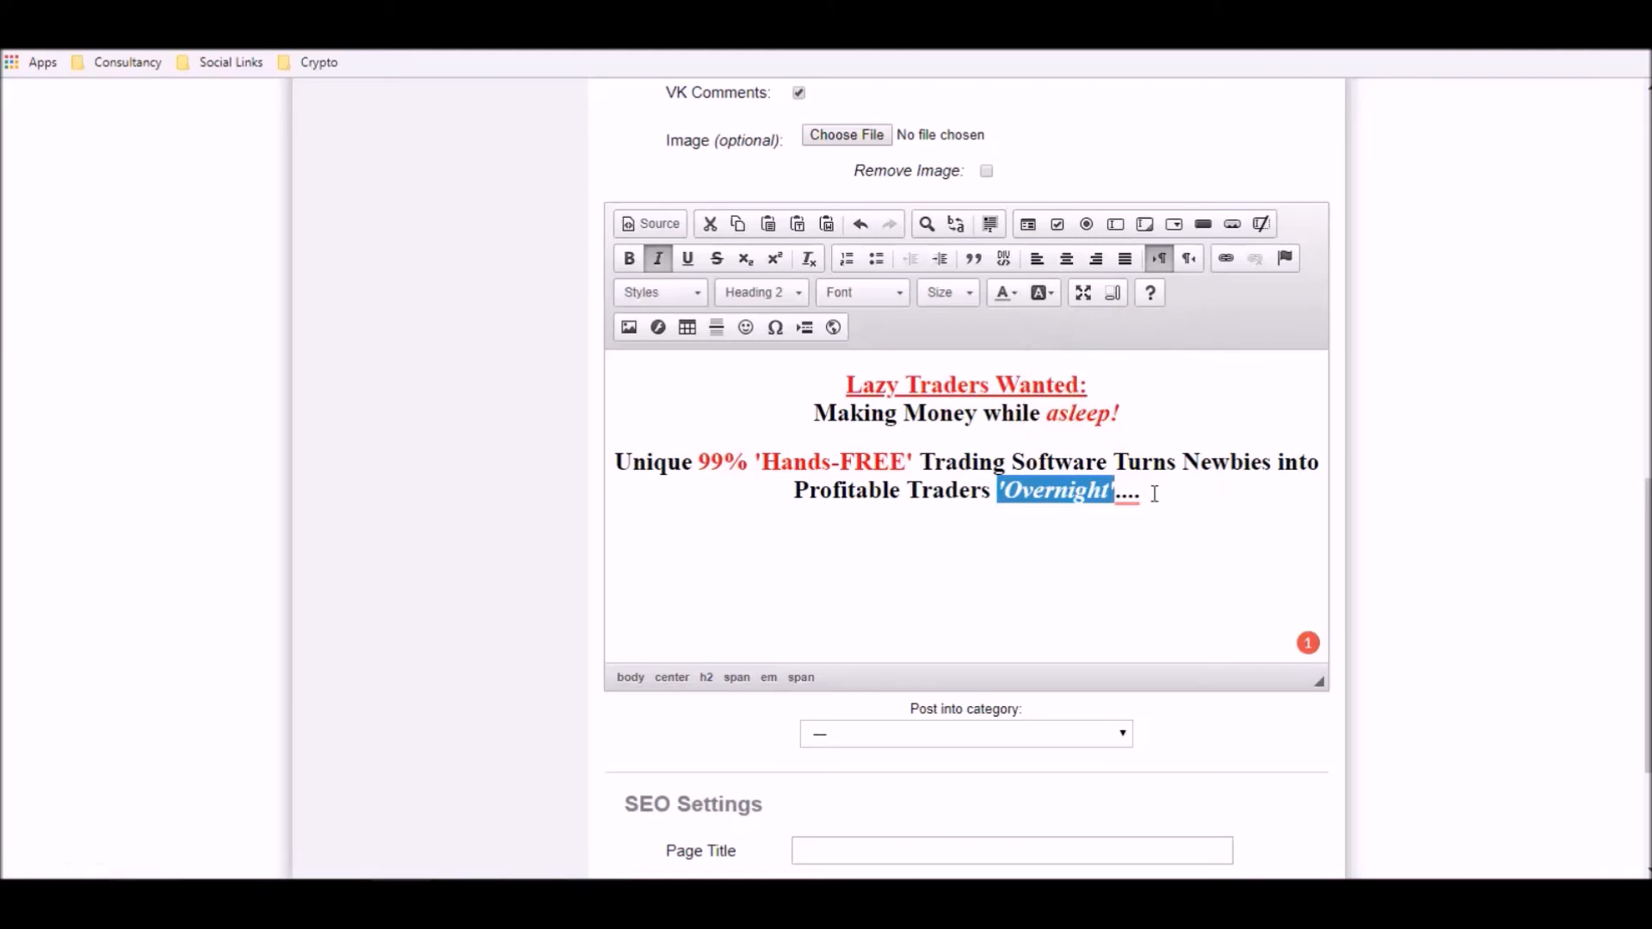
- Delete the four trailing dots after 'Overnight' in the headline
click(1154, 493)
key(BackSpace)
key(BackSpace)
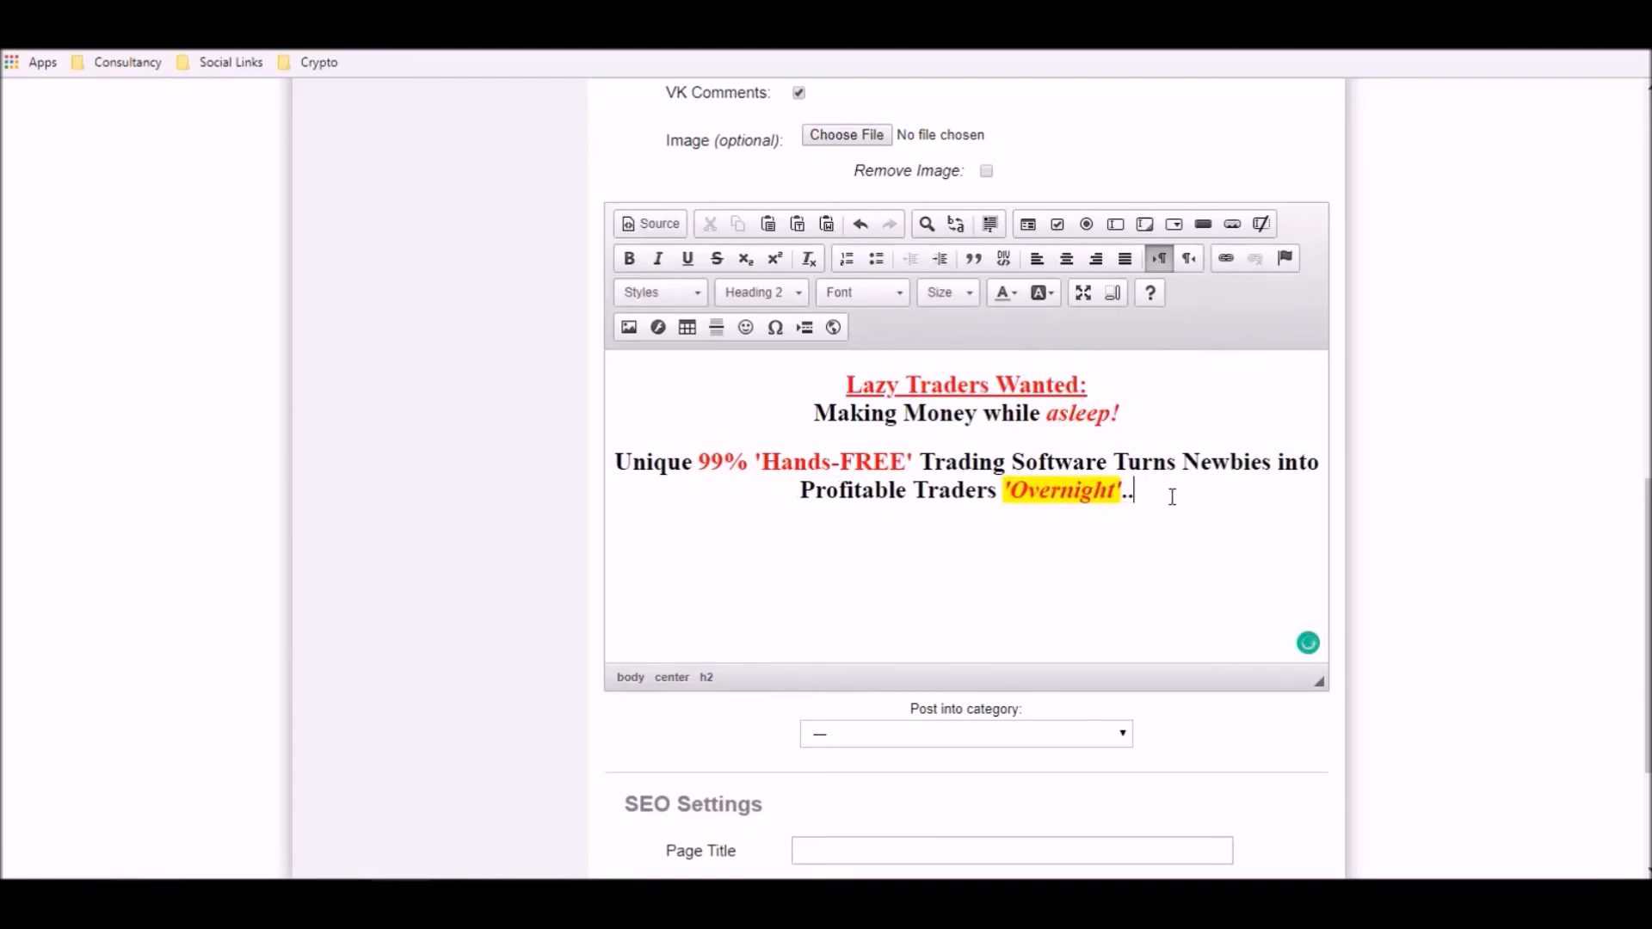
key(BackSpace)
key(BackSpace)
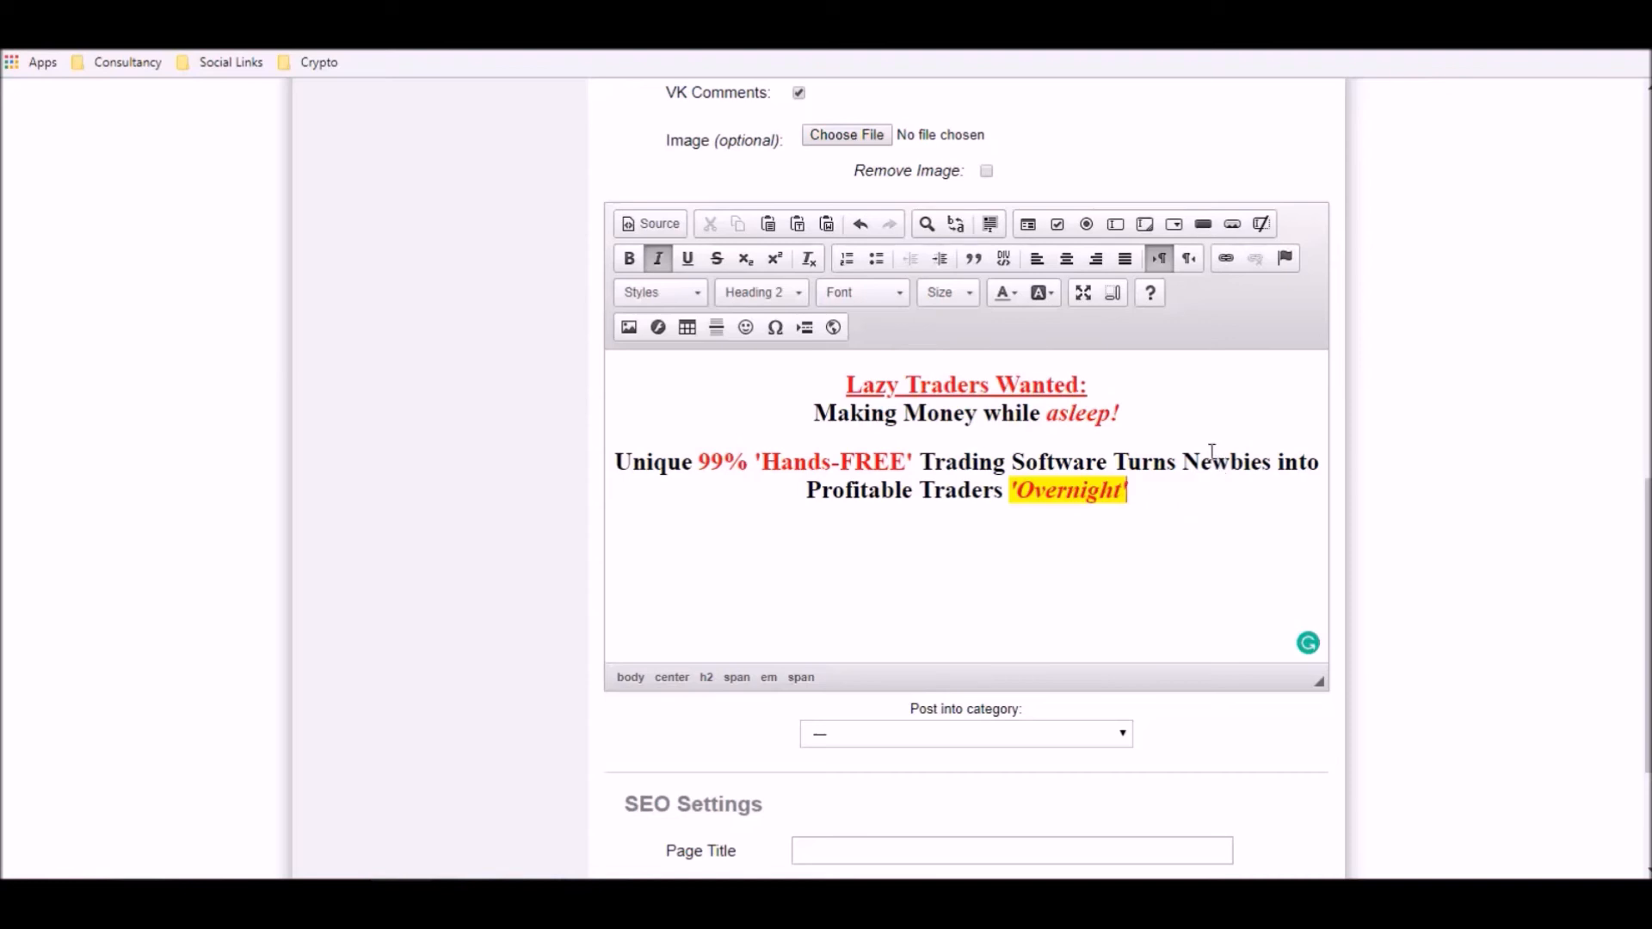
- Change the text color of "99% 'Hands-FREE'" in the headline to blue
drag(699, 462, 915, 456)
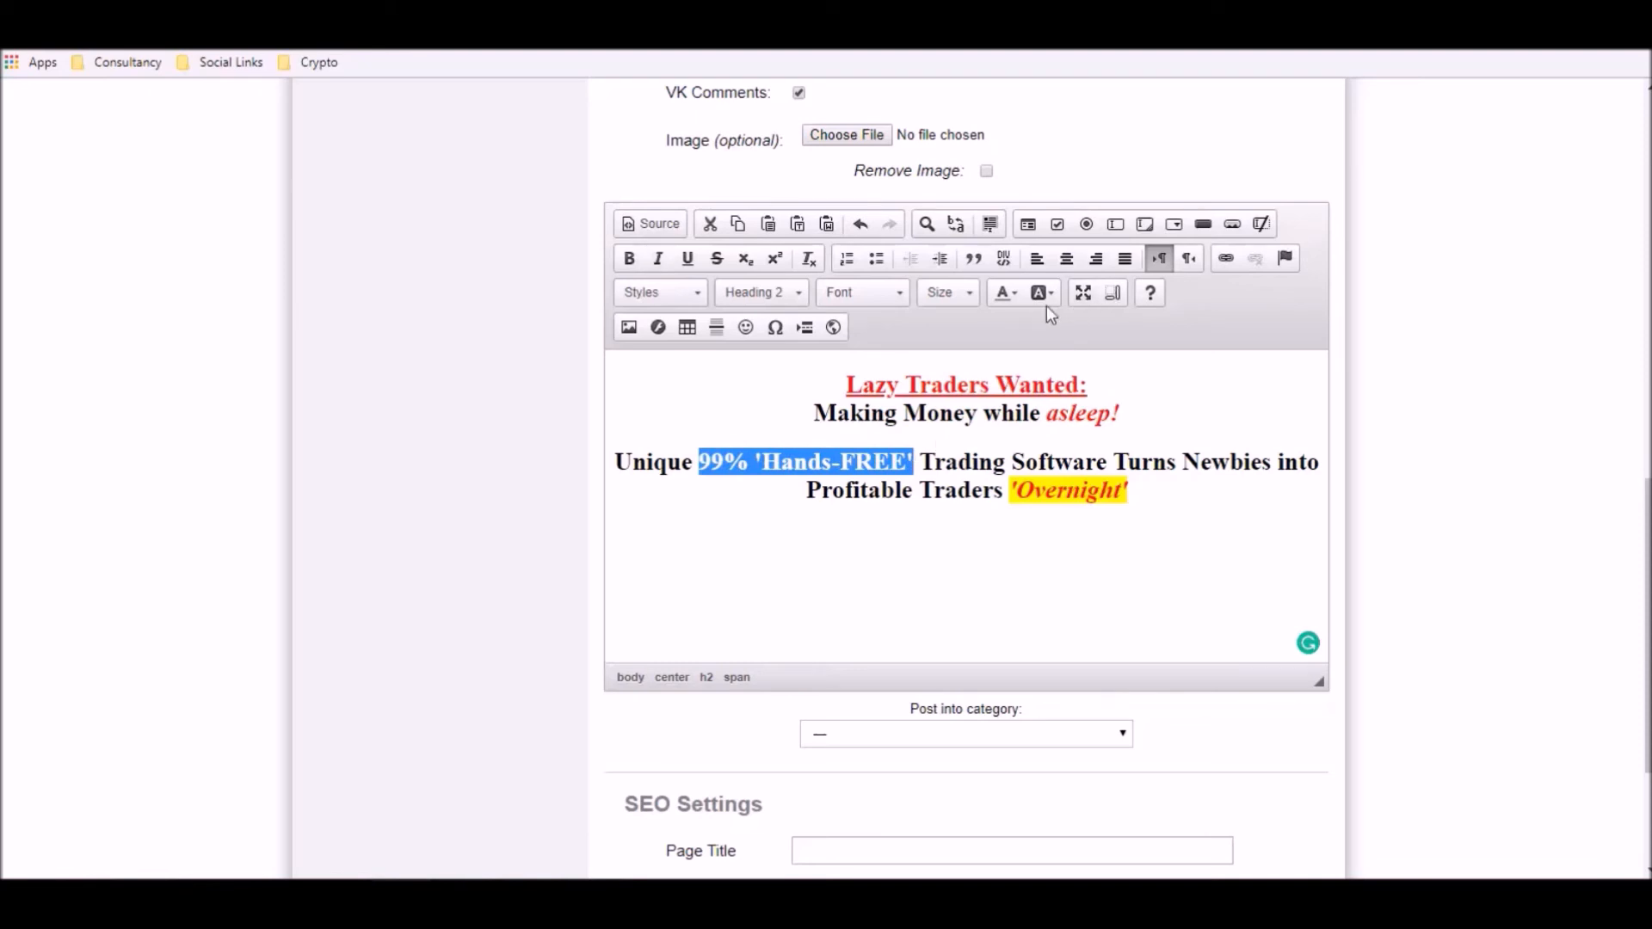
click(1014, 292)
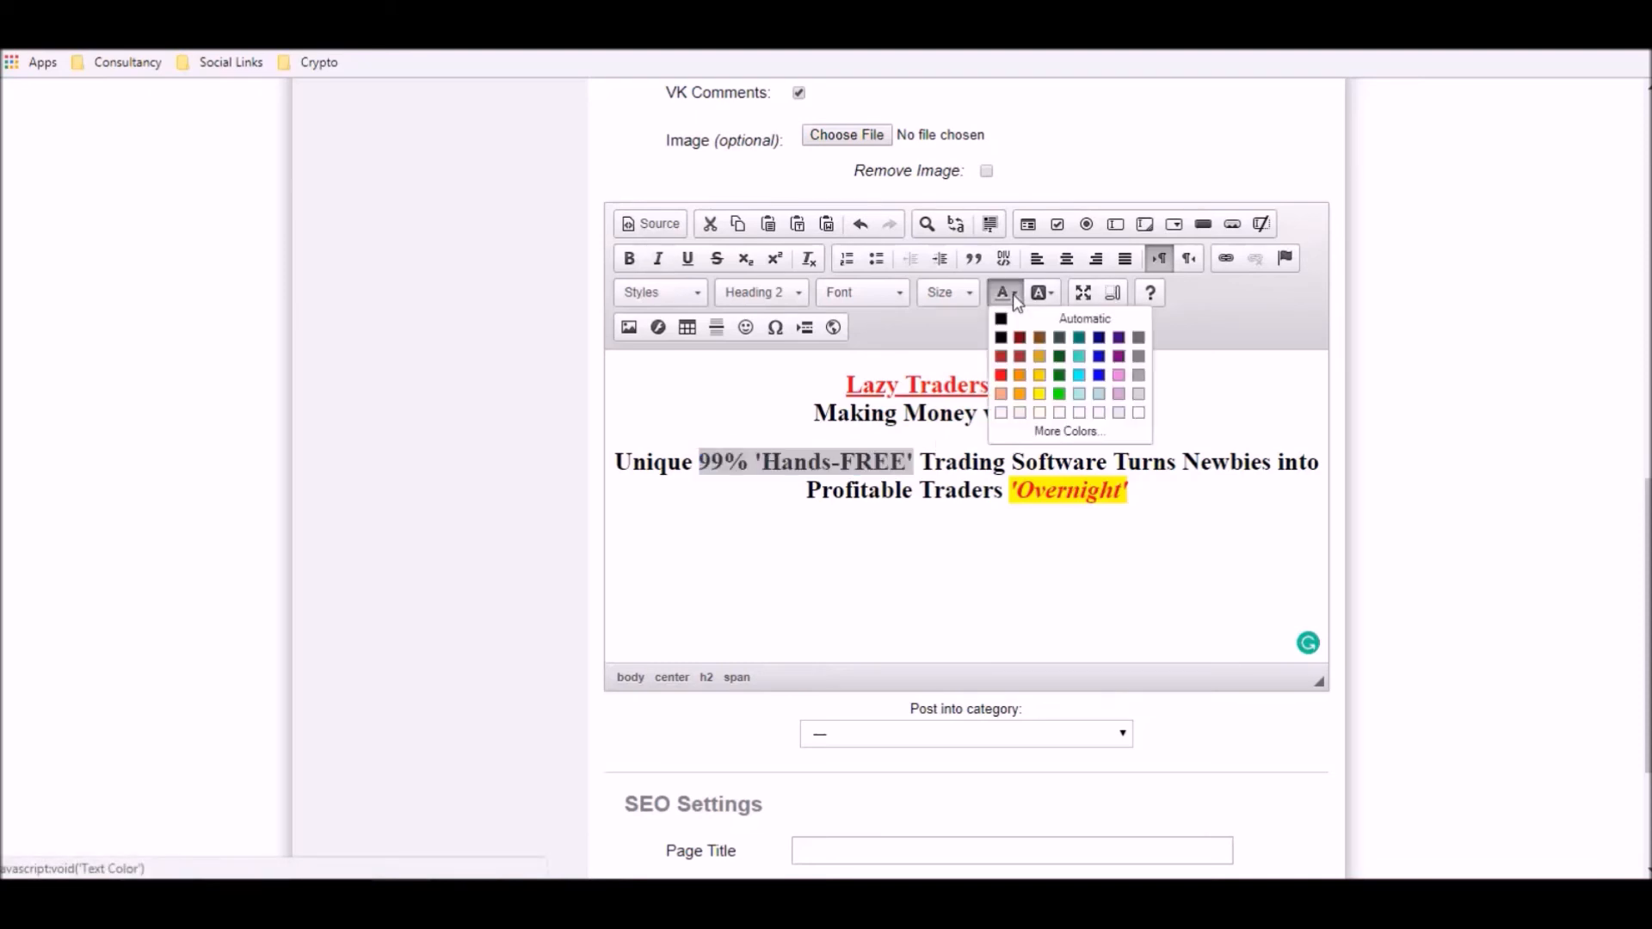
click(1098, 375)
click(1167, 462)
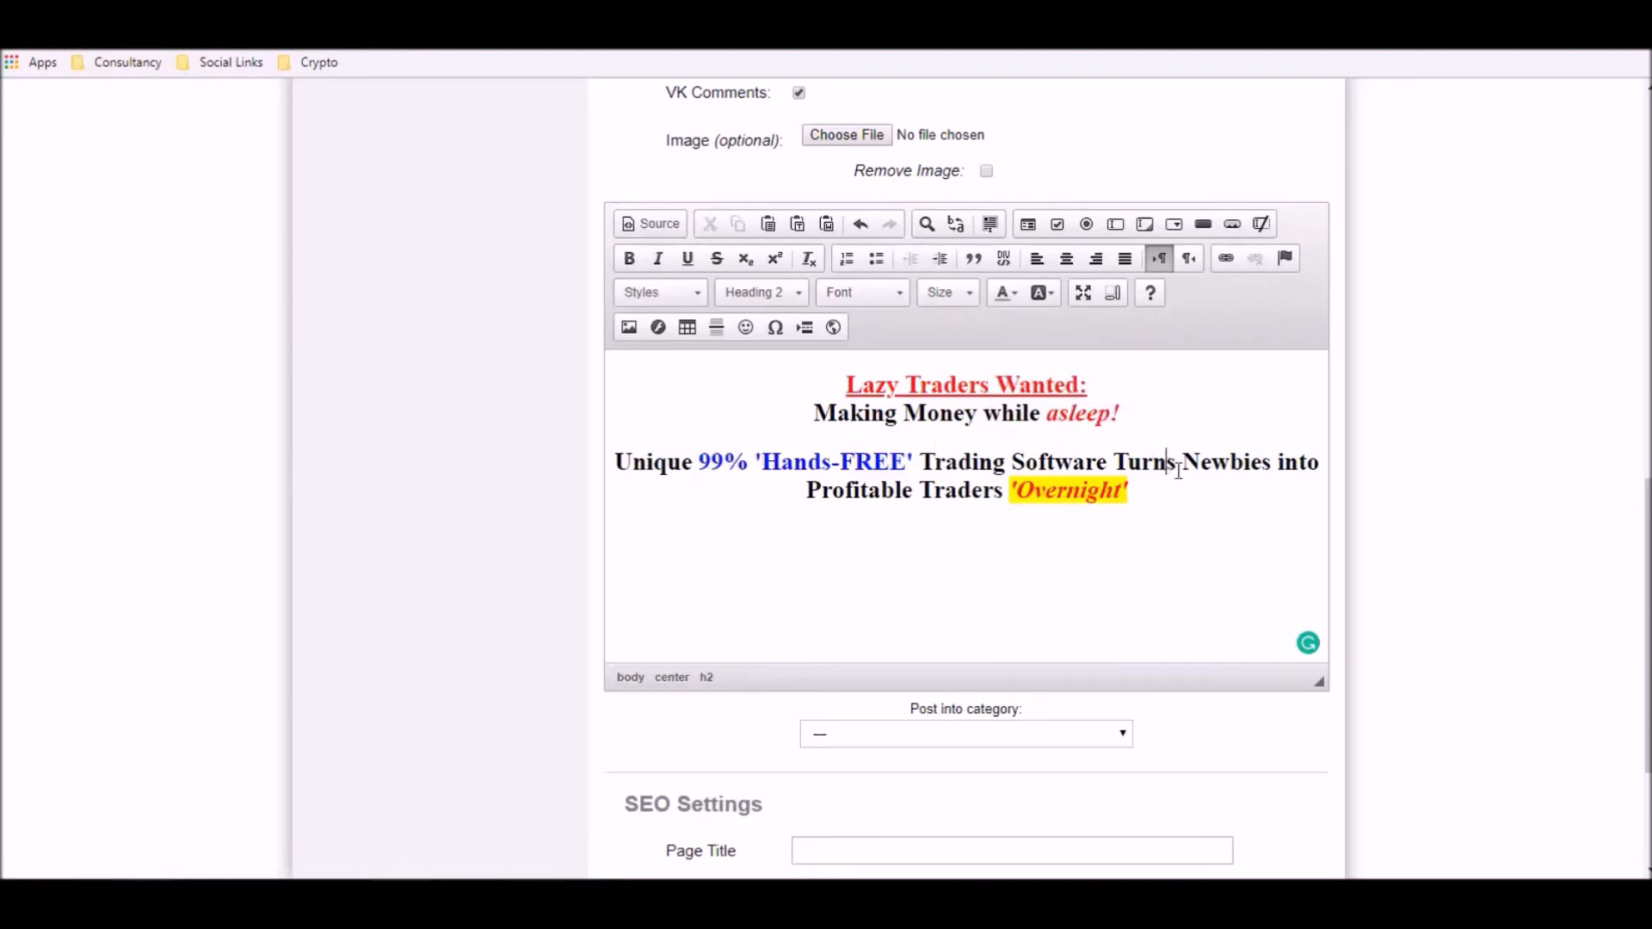
- Show the HTML source of the restyled headline in the blog post editor and copy all of the code
click(1127, 569)
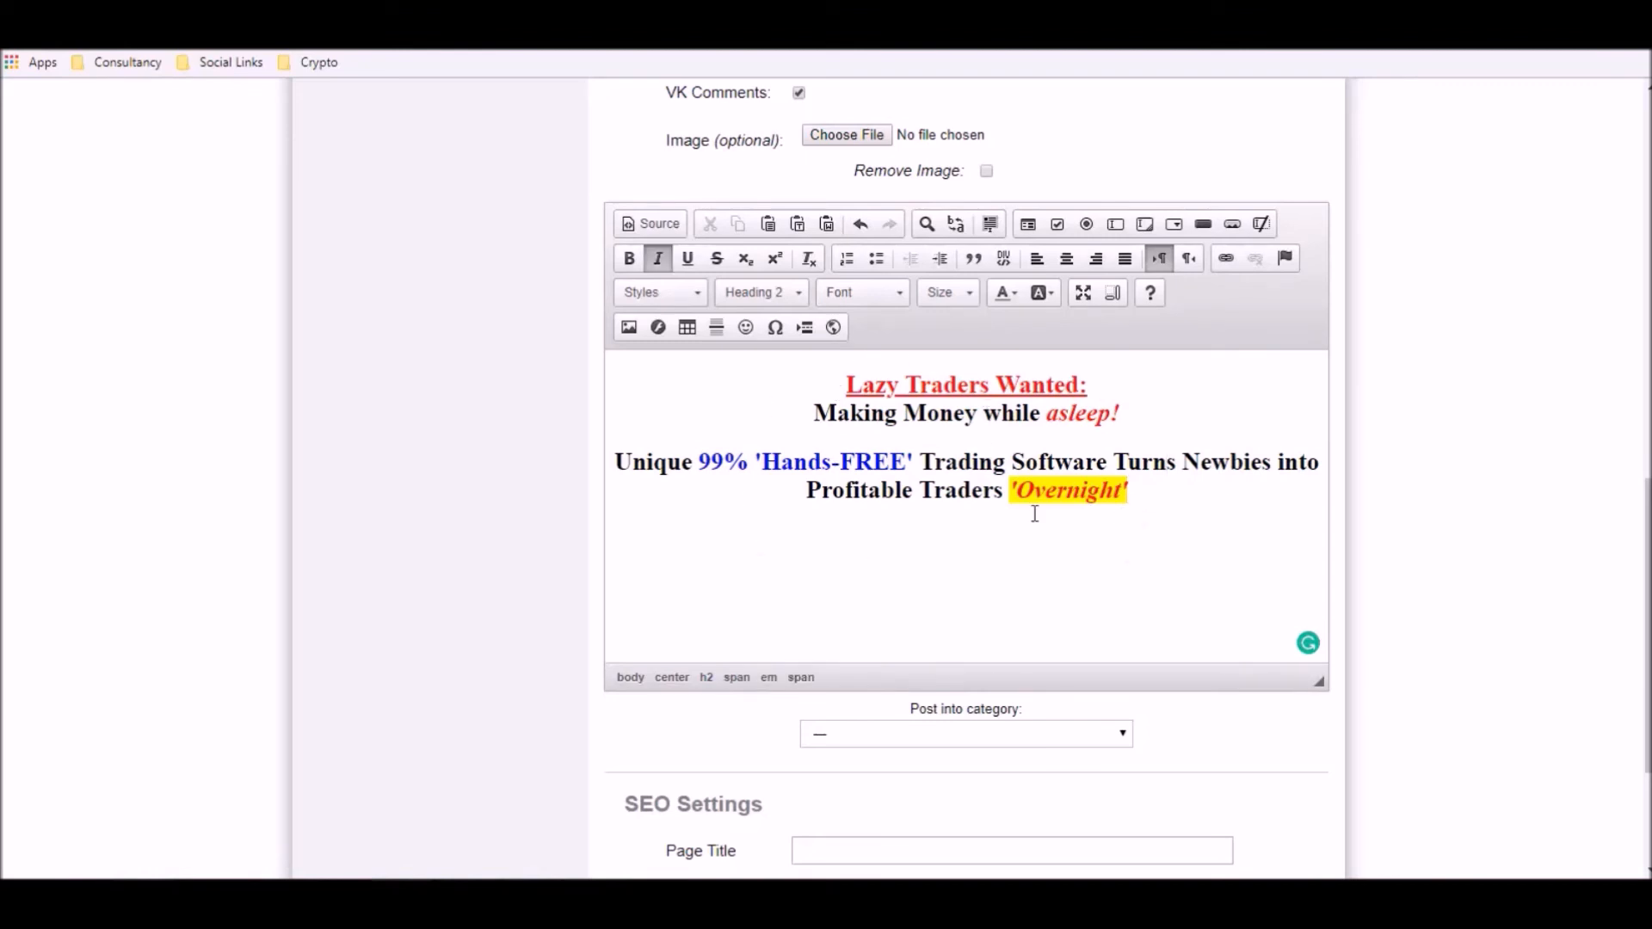
click(657, 226)
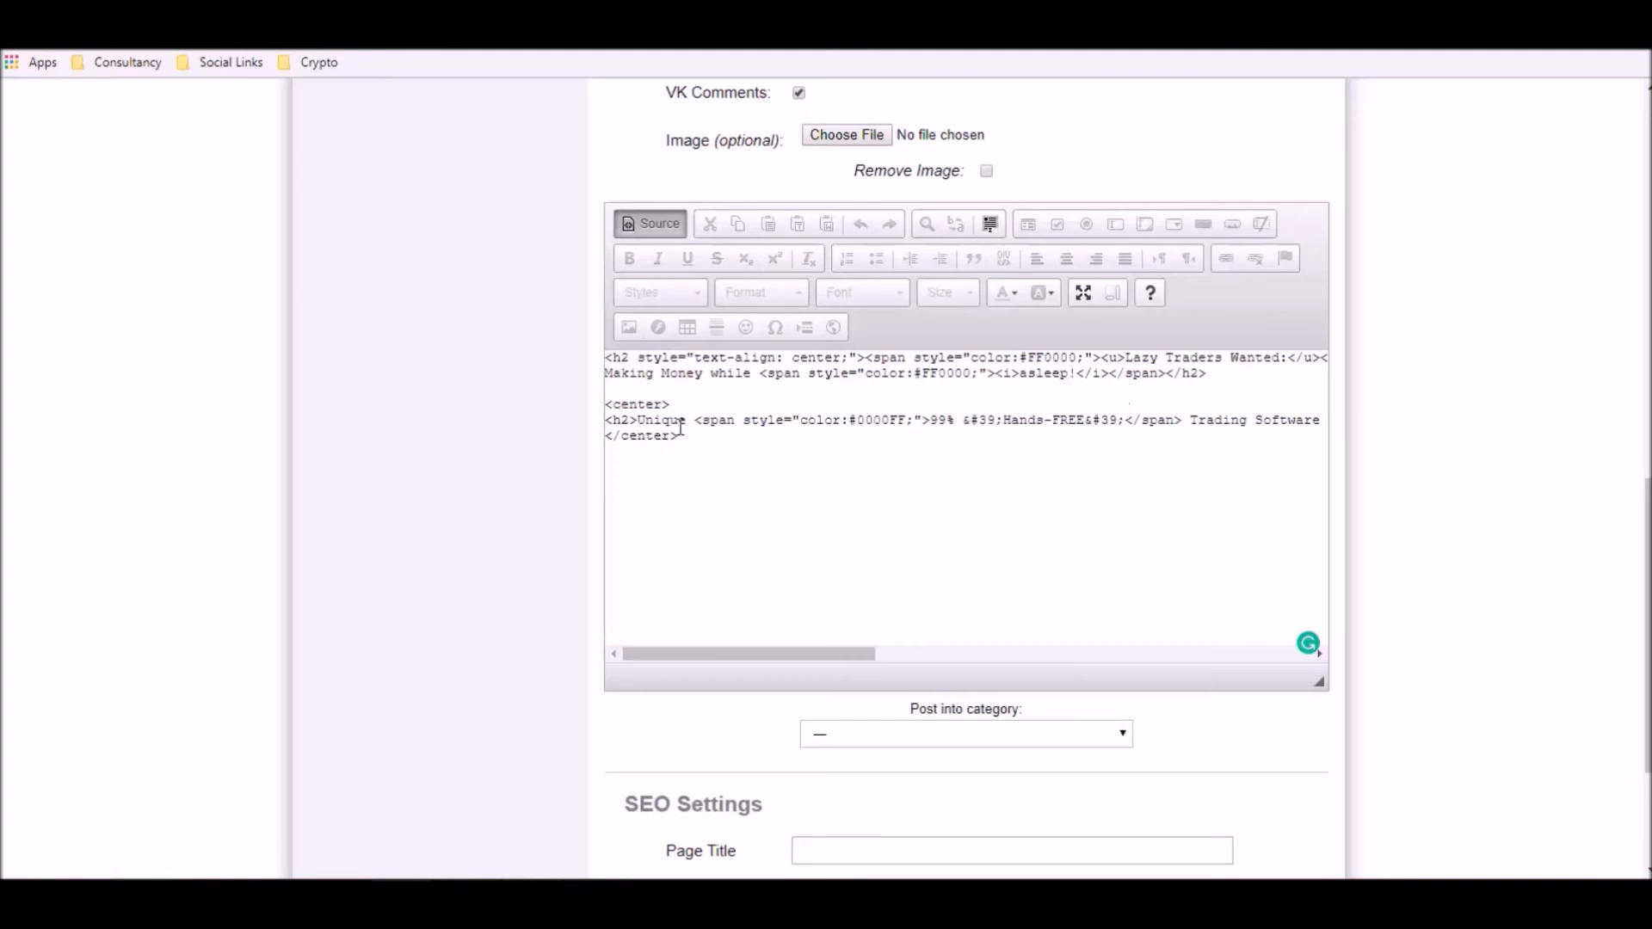
drag(684, 435, 598, 349)
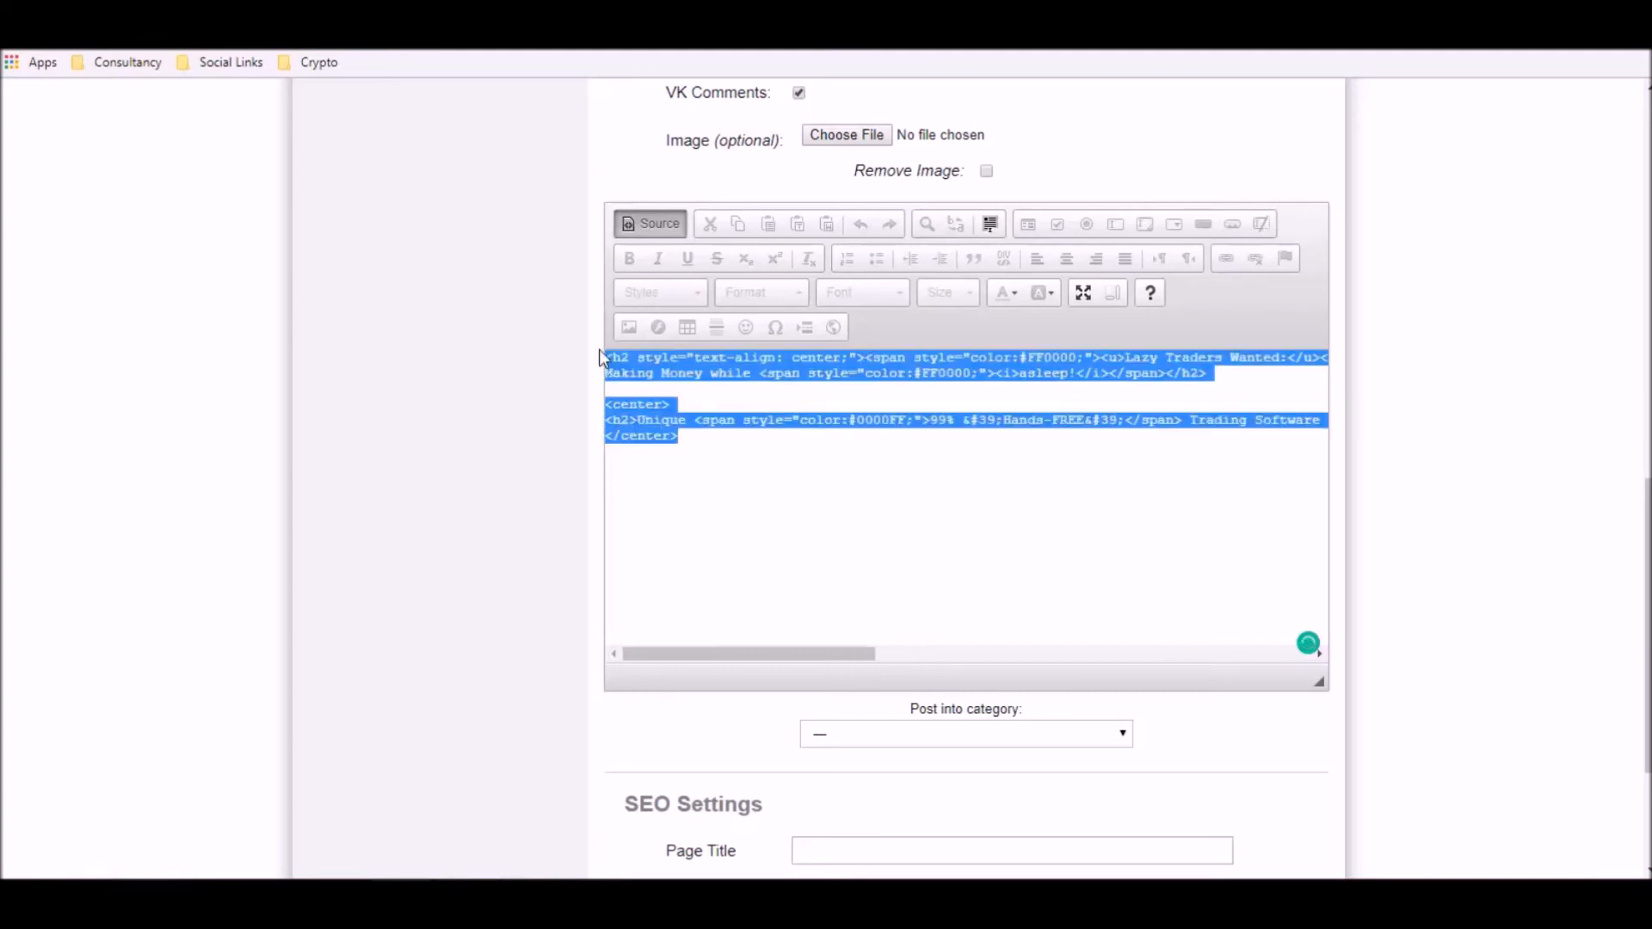
right_click(632, 372)
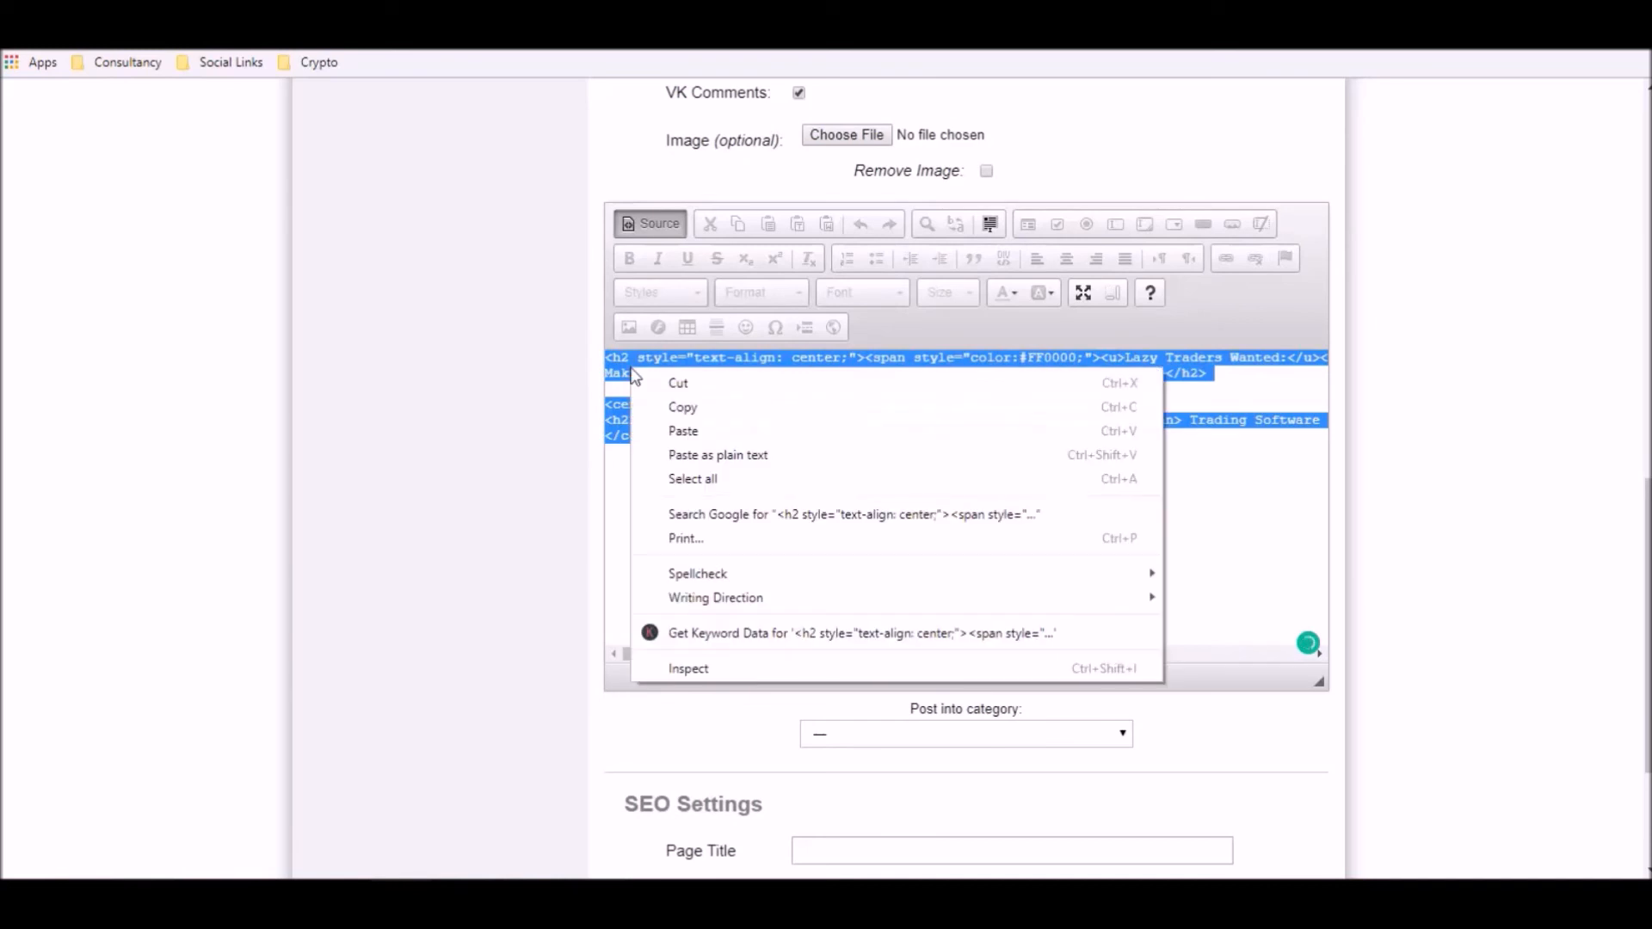
click(688, 408)
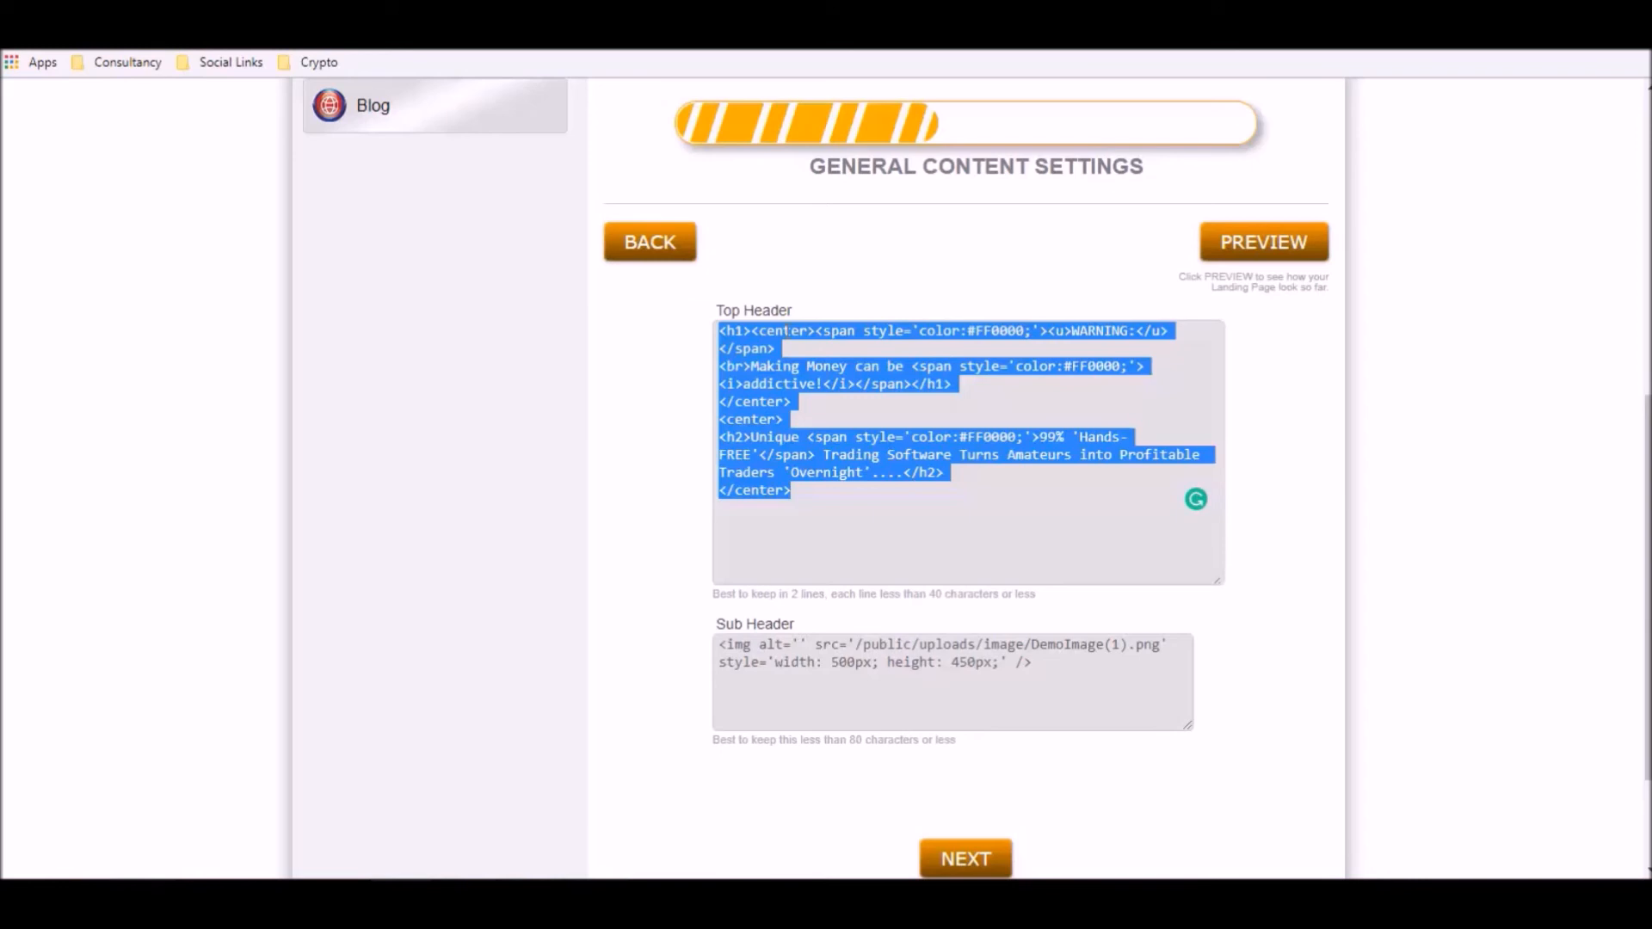
- Replace the landing page's Top Header code with the copied "Lazy Traders Wanted" headline HTML
key(BackSpace)
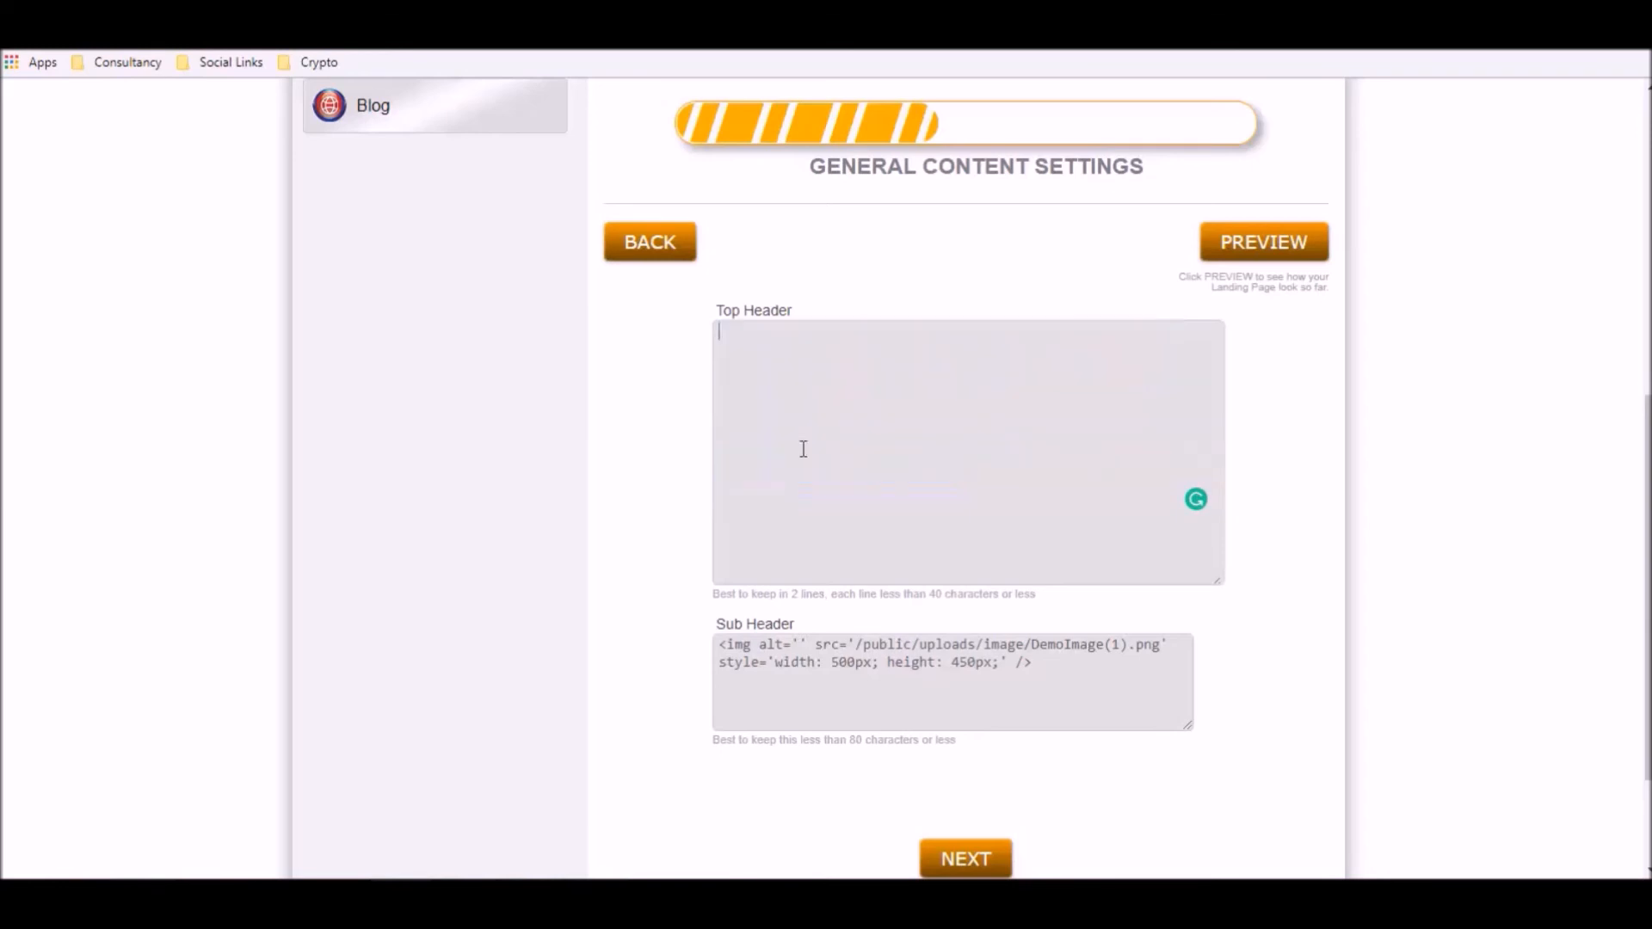
right_click(788, 356)
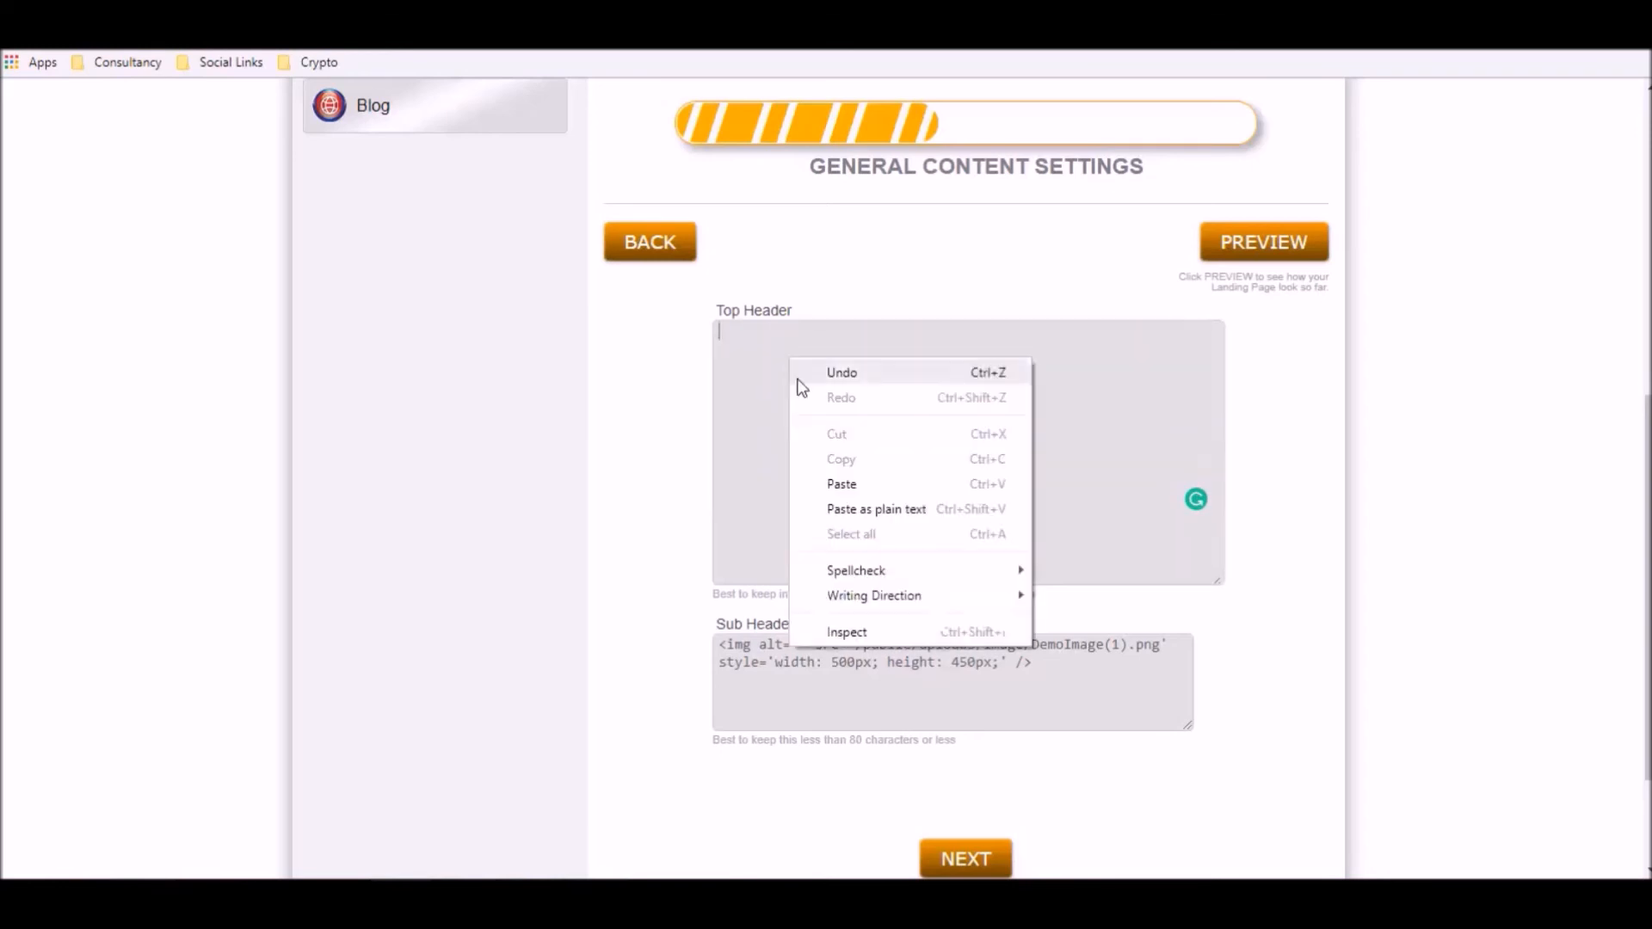
click(842, 485)
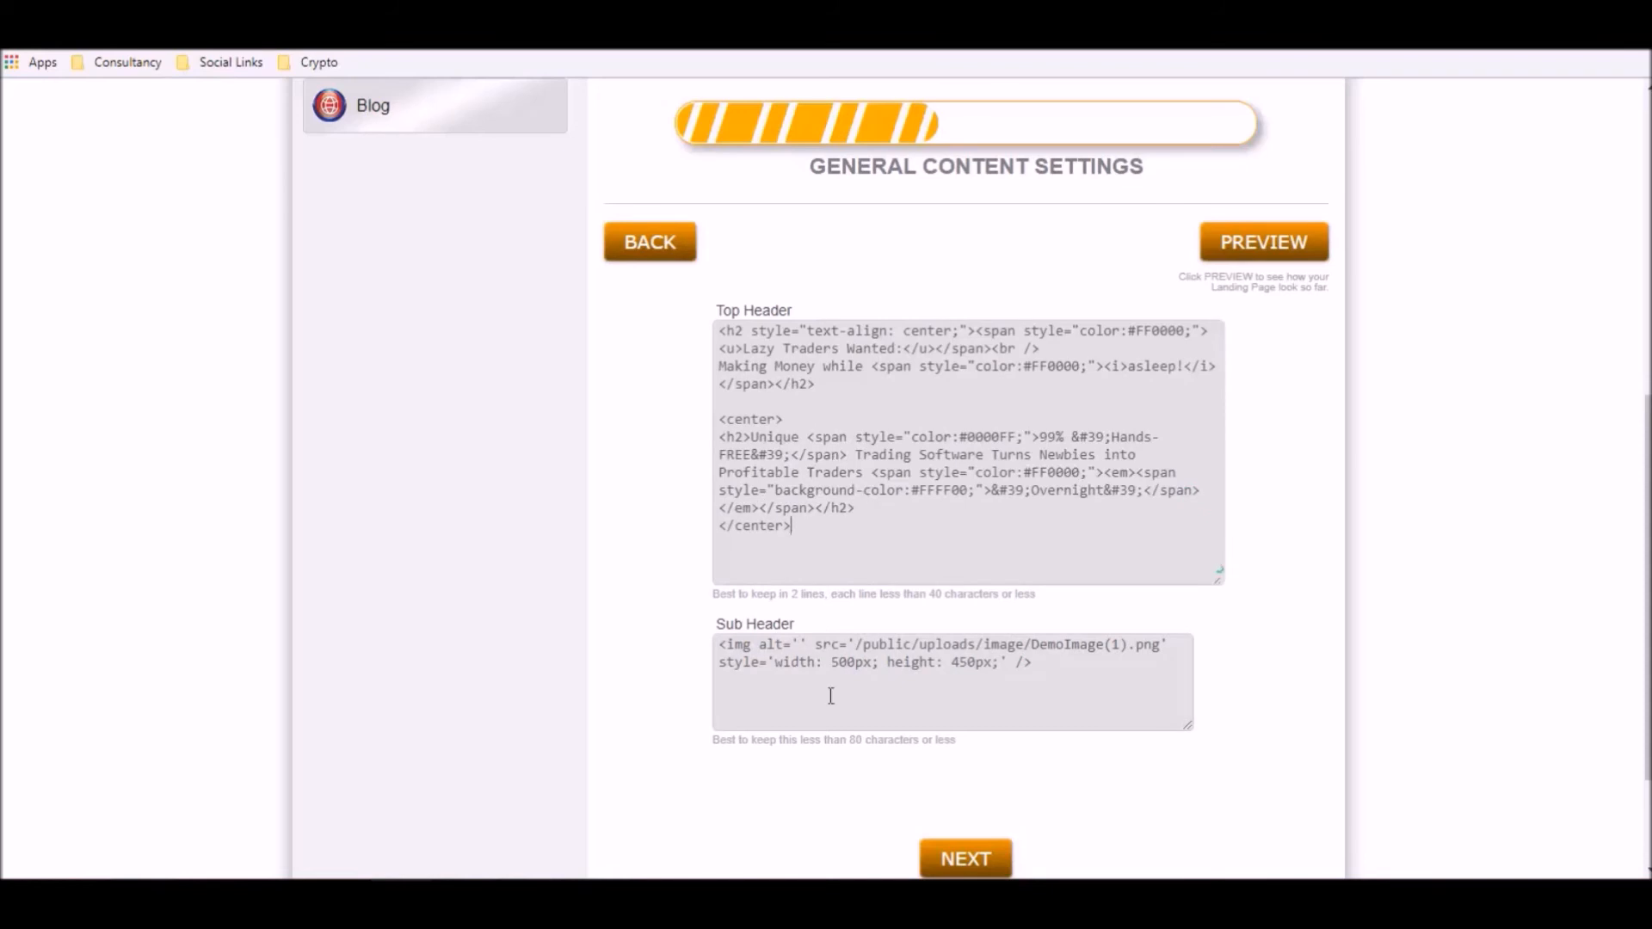
- Continue to the landing page's opt-in settings and preview the page so far
scroll(1153, 731, down, 3)
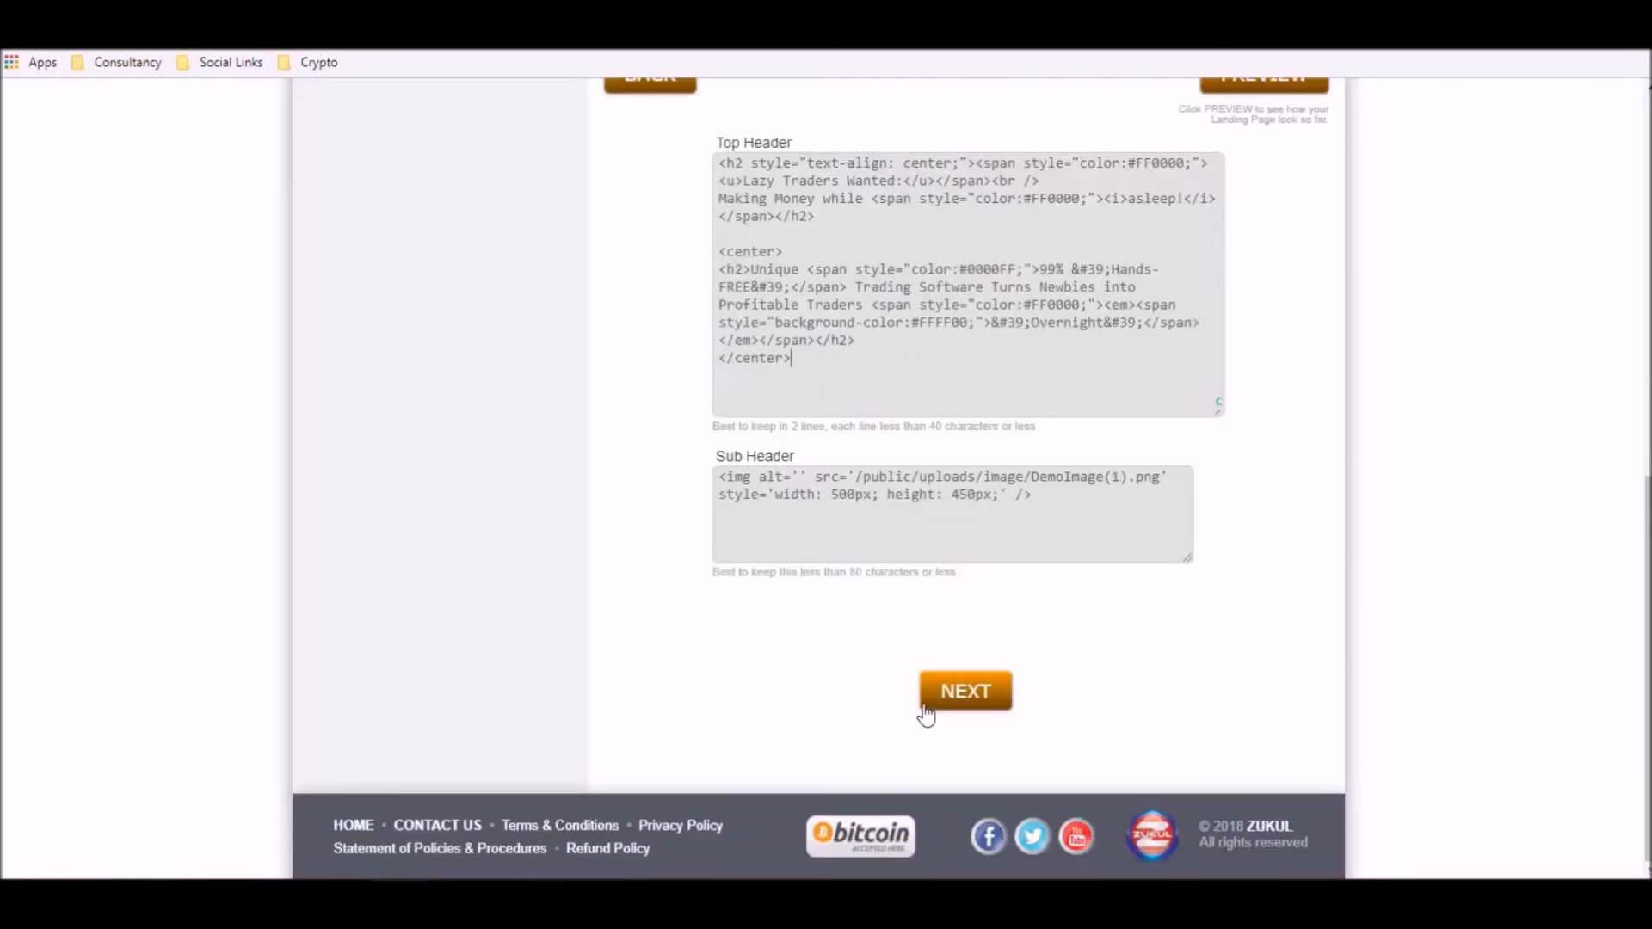
click(968, 689)
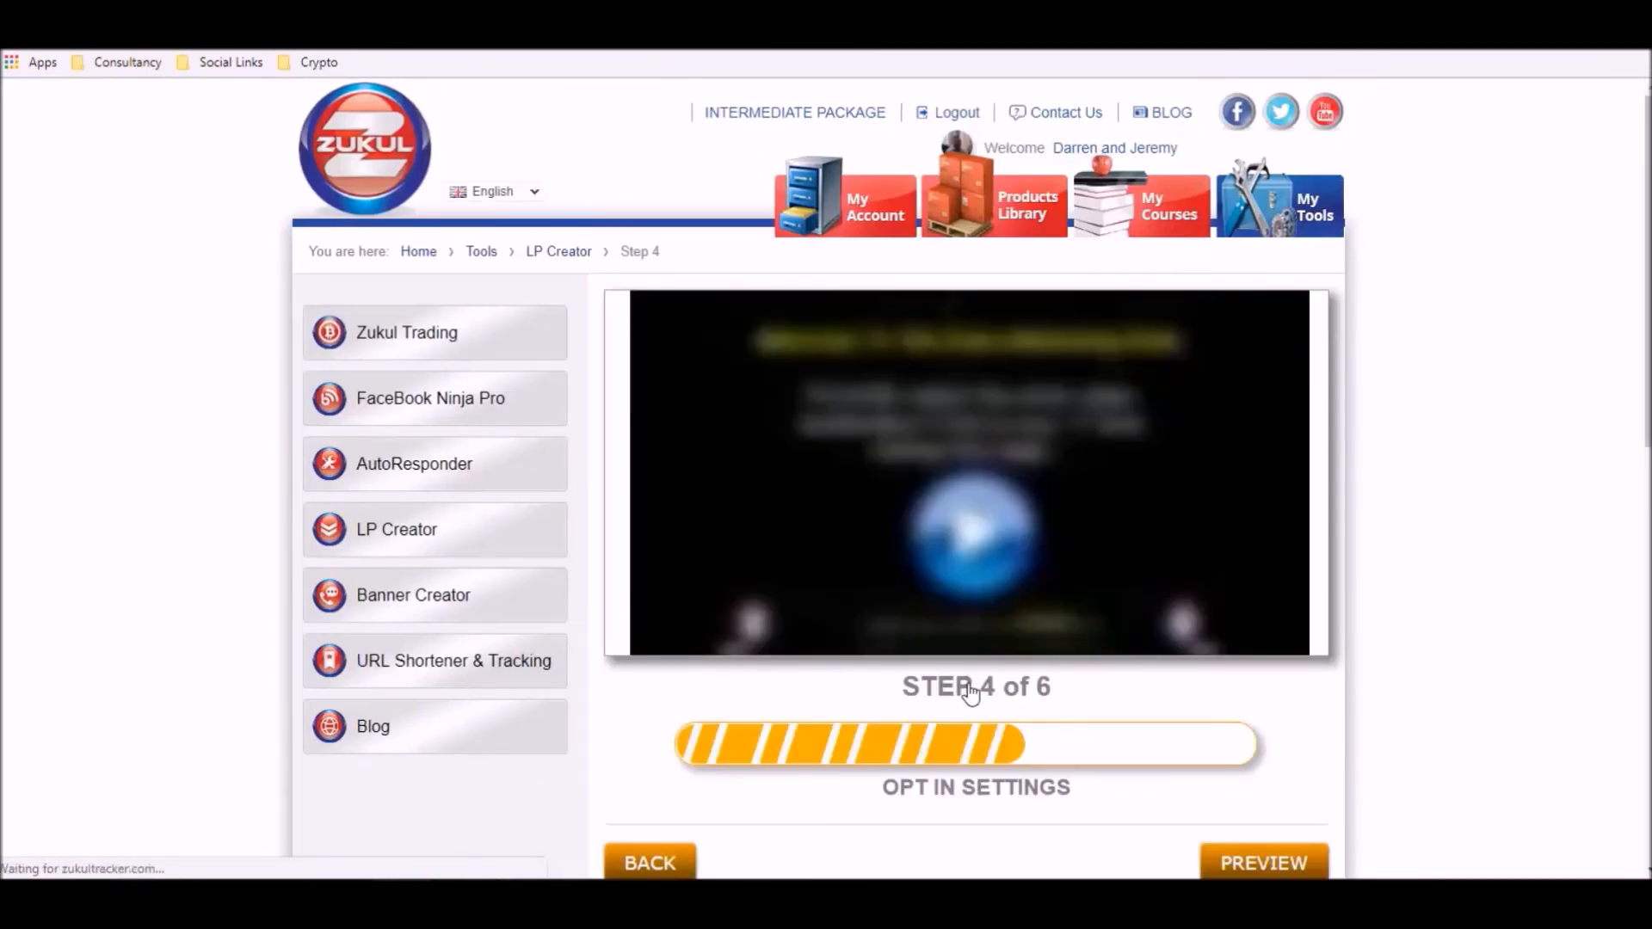
scroll(944, 694, down, 3)
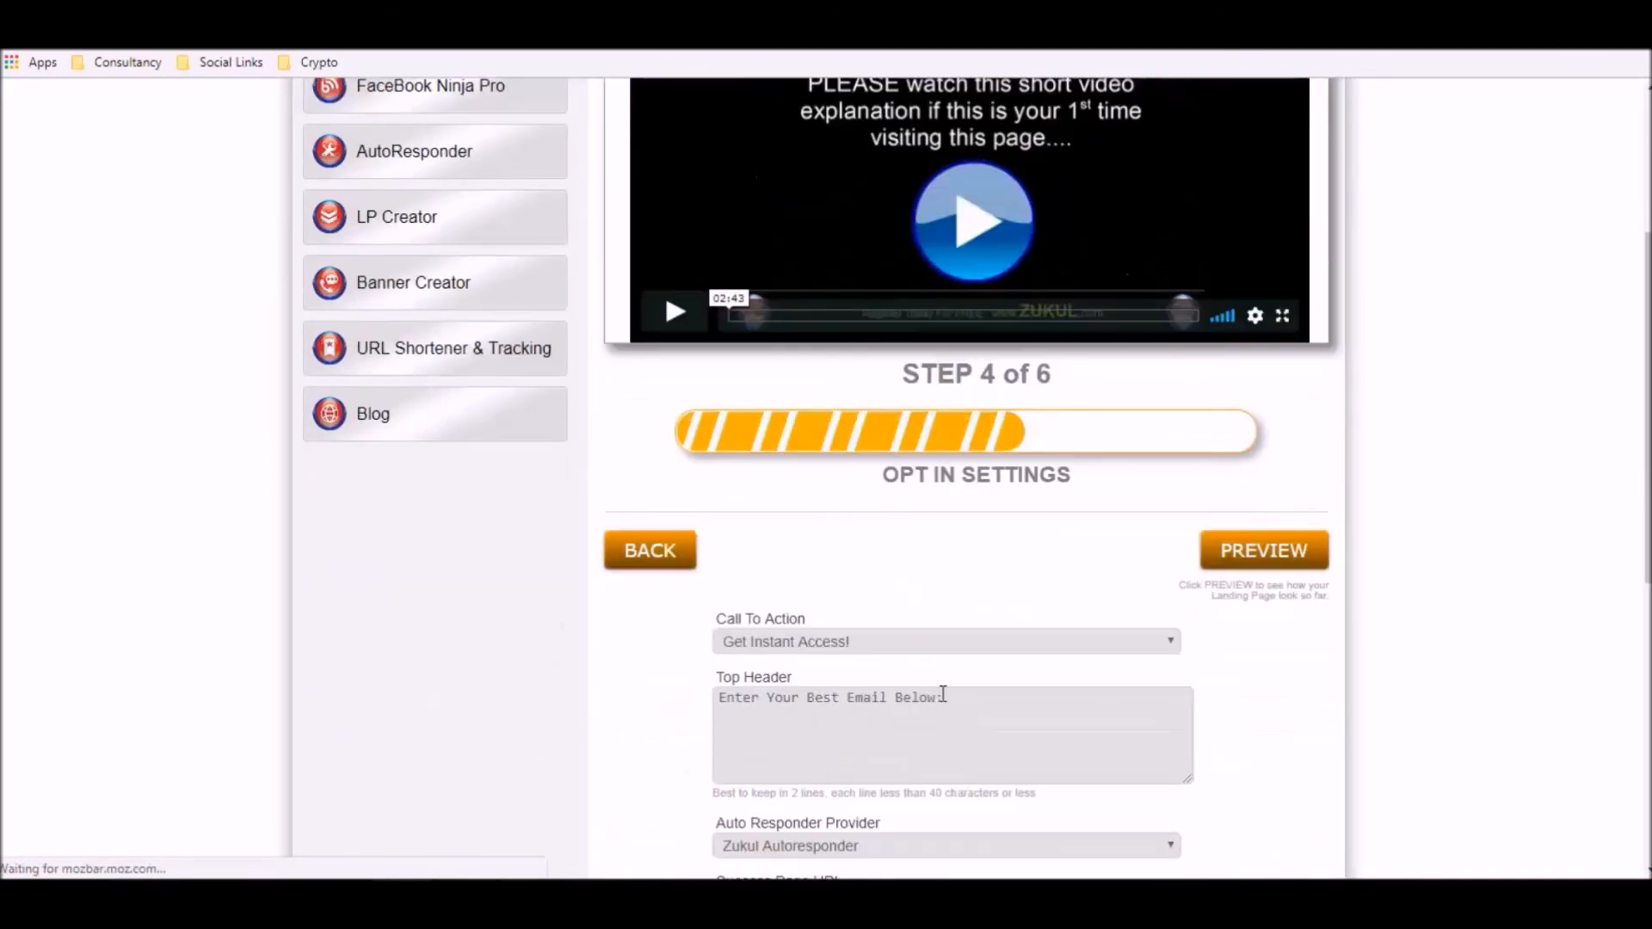
click(1262, 555)
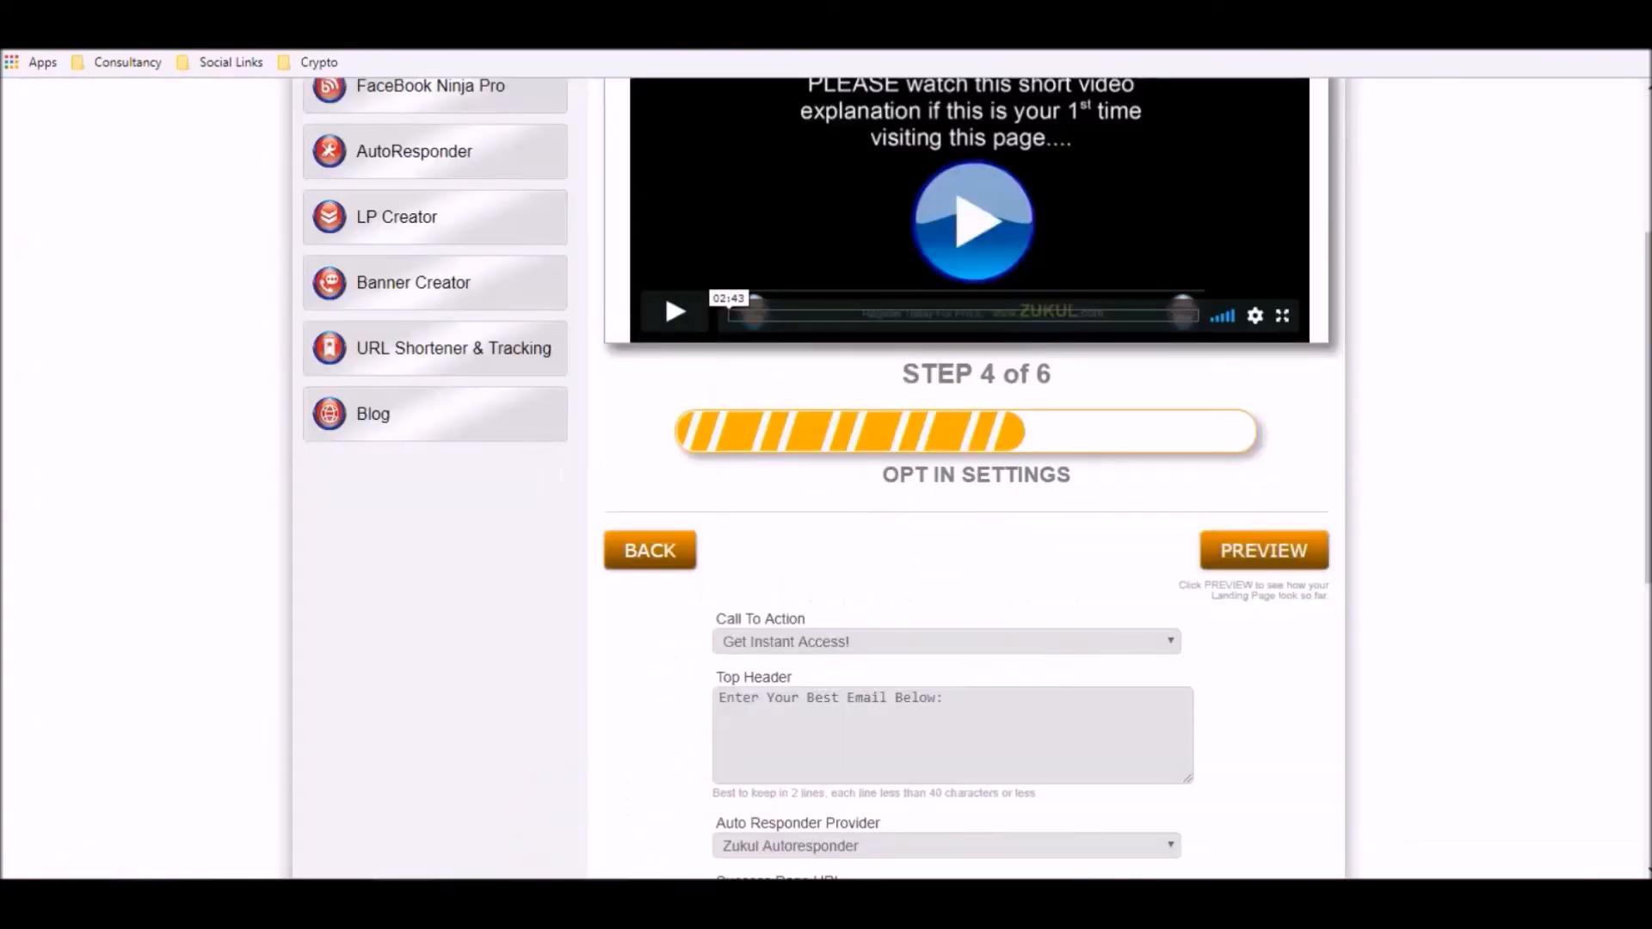
- Set the target autoresponder campaign to Zukul.trade and continue past the optional legal and tracking fields to the naming and SEO step
scroll(645, 679, down, 6)
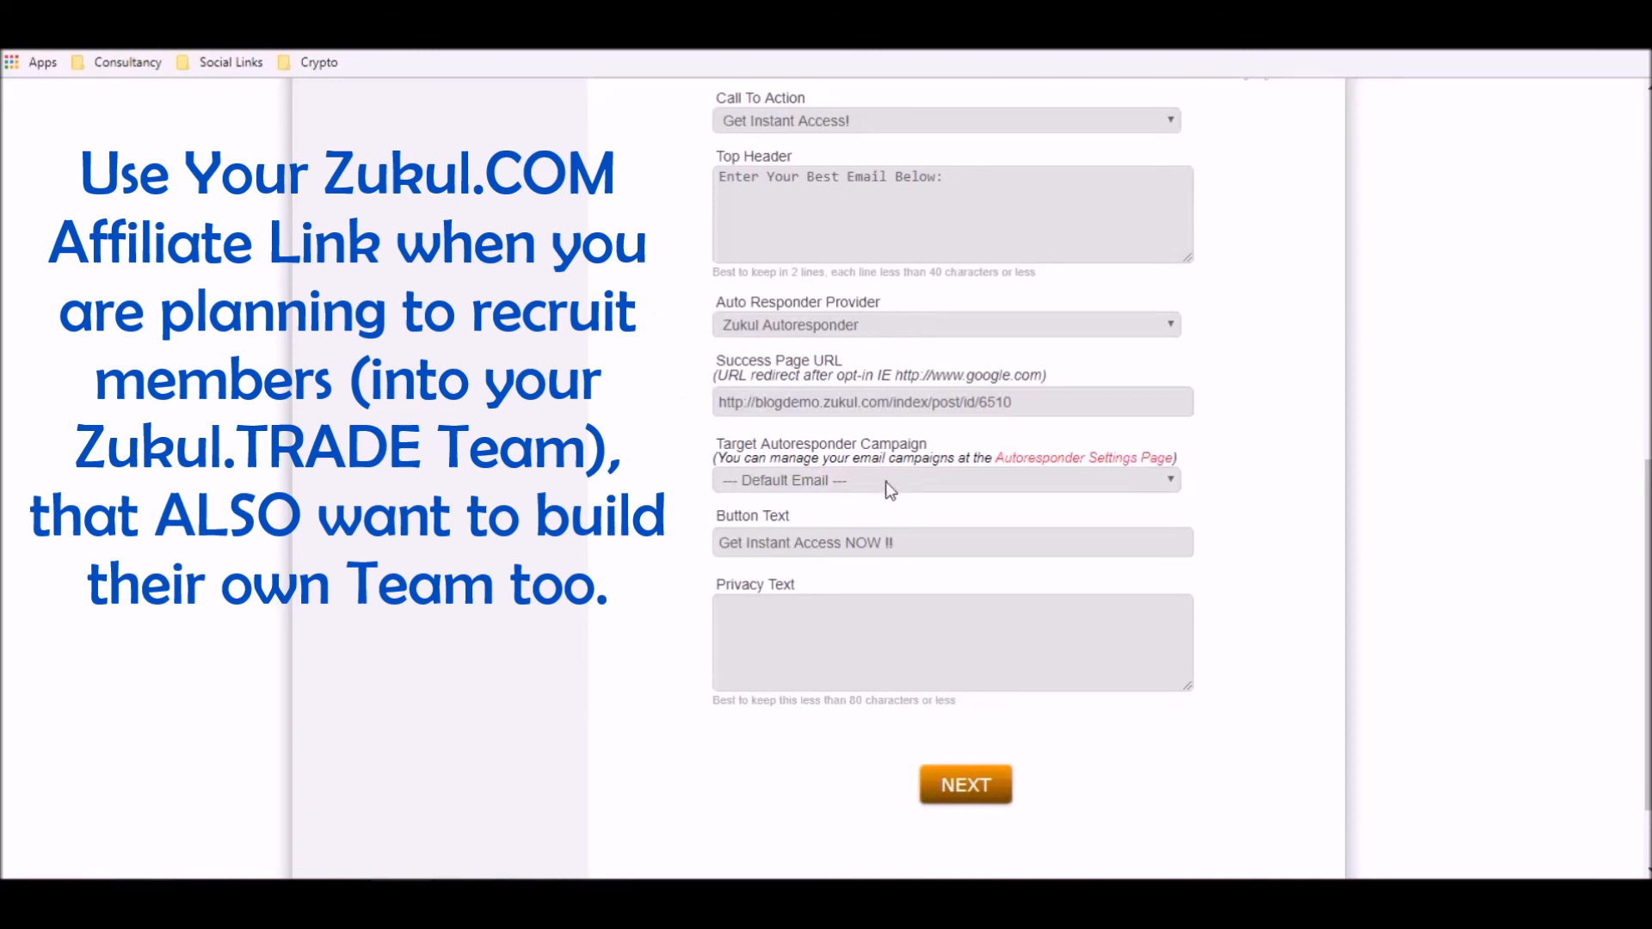
click(1170, 480)
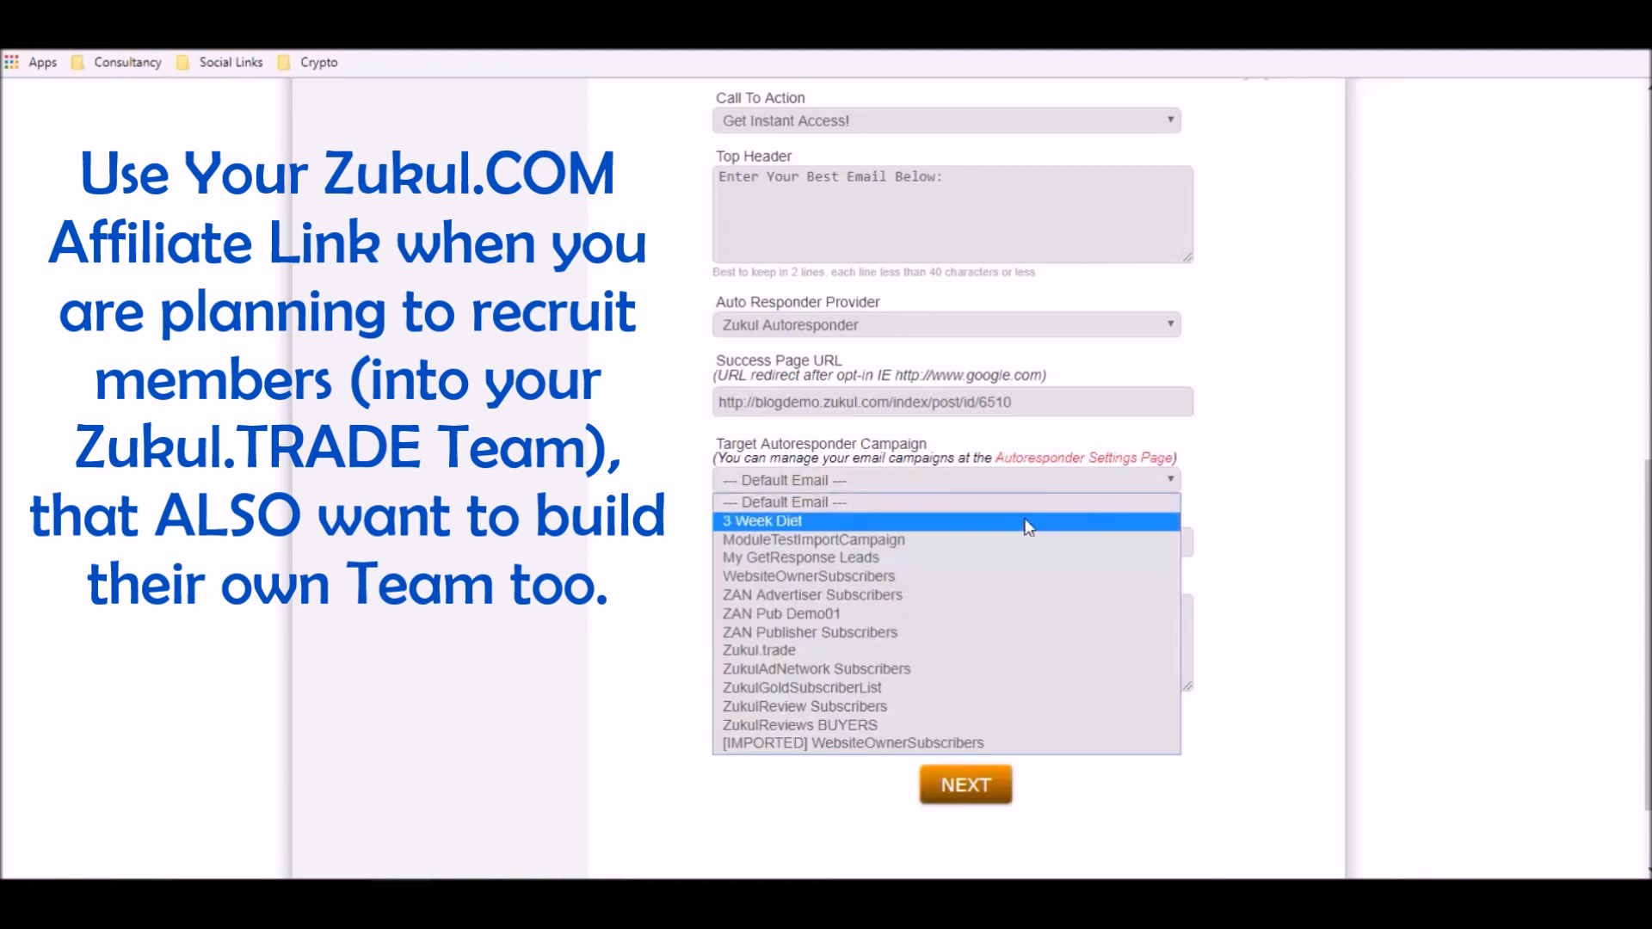
click(772, 652)
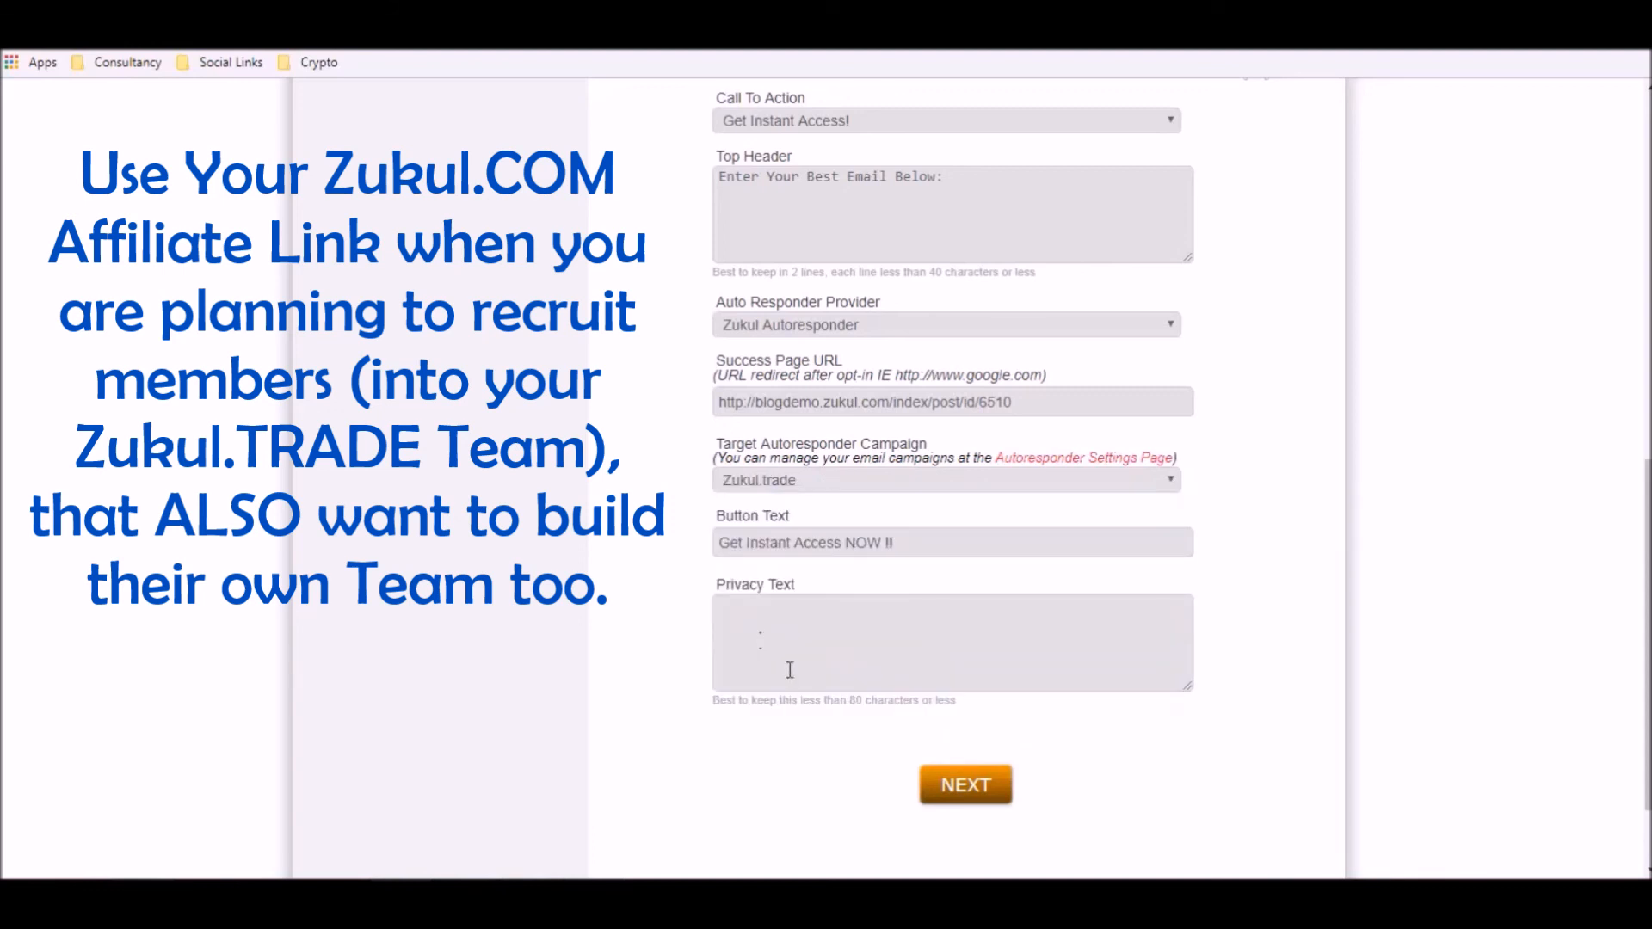
click(967, 785)
scroll(968, 671, down, 8)
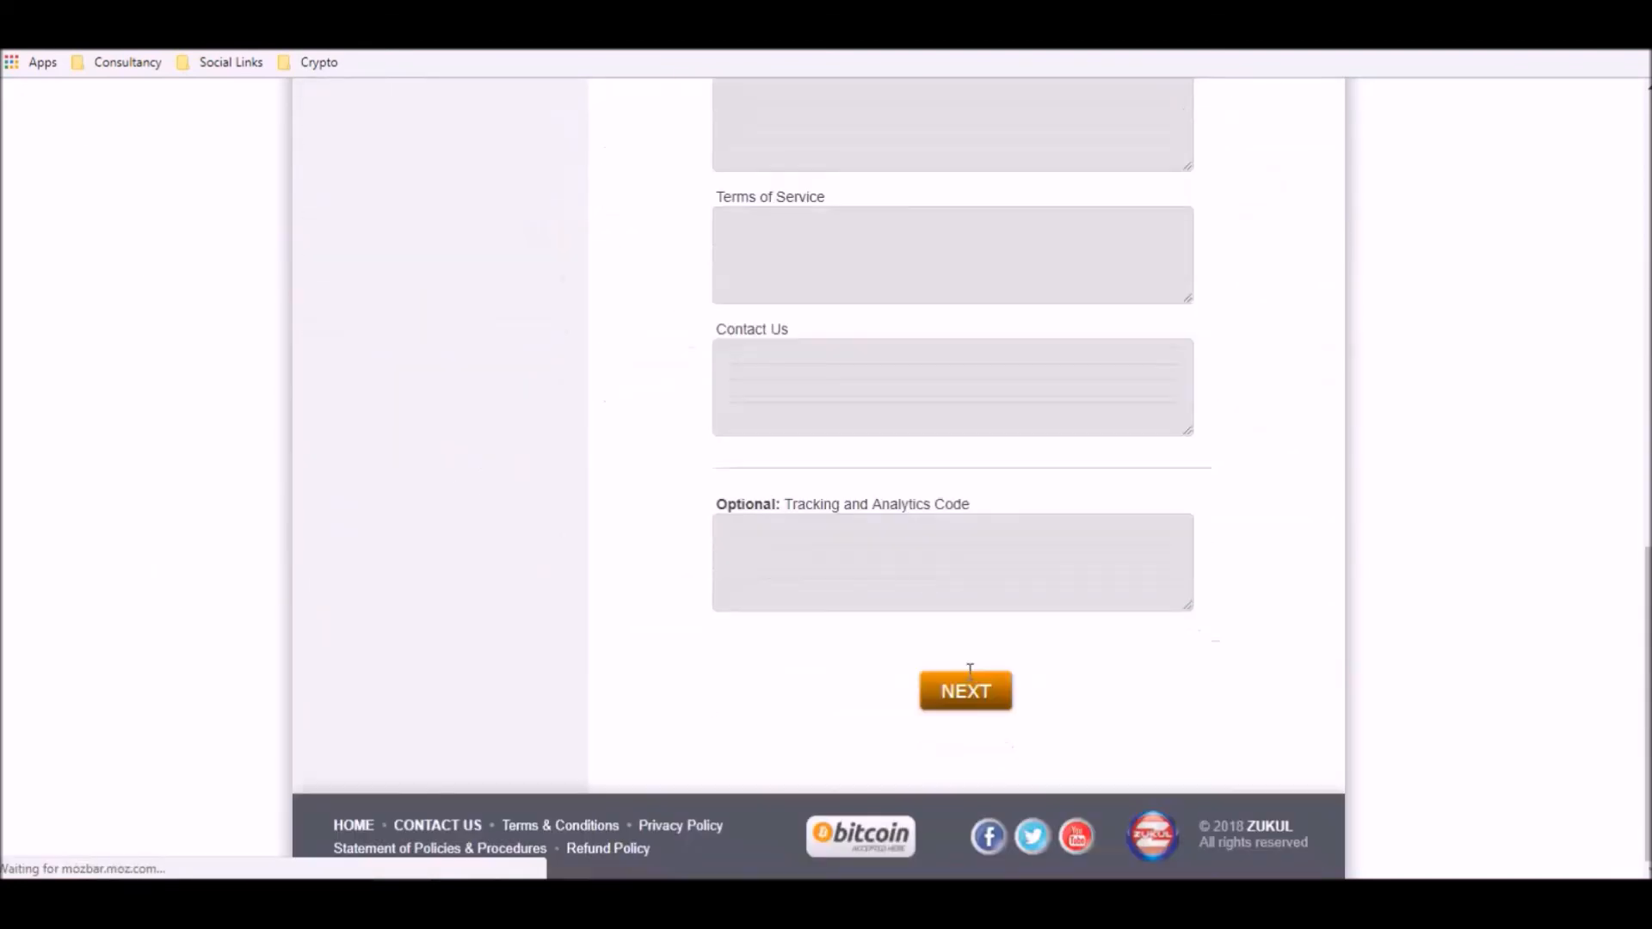
click(972, 697)
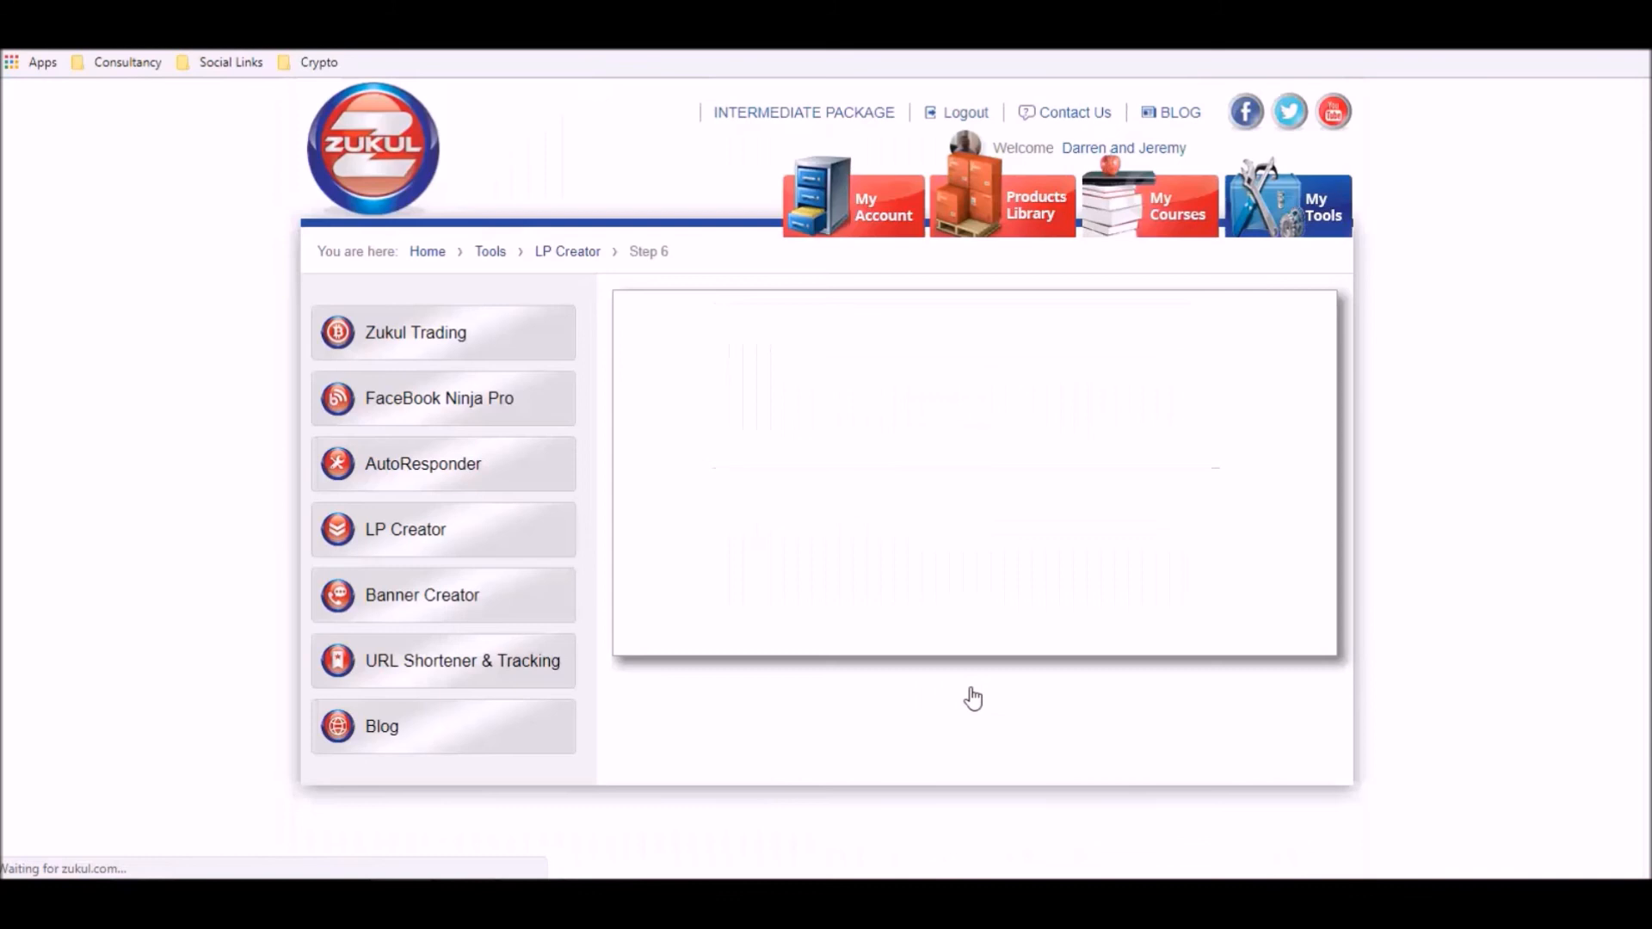
- Change the landing page's unique name to "ZT Step 1 Page - Demo" and save the page
scroll(934, 663, down, 8)
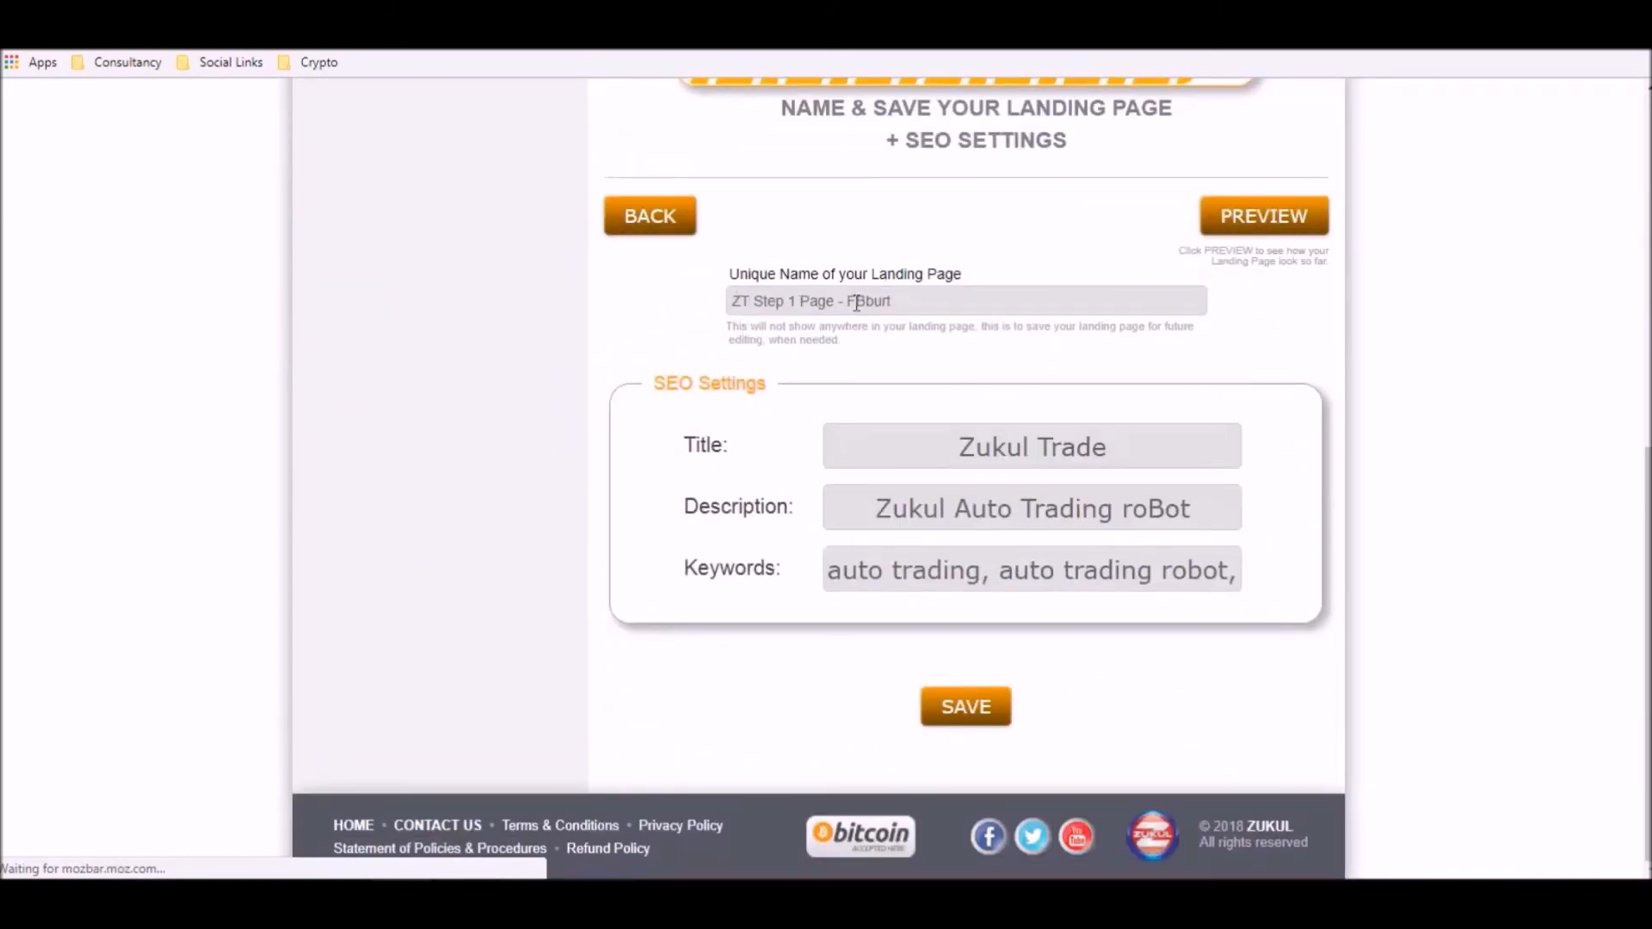
drag(849, 301, 946, 301)
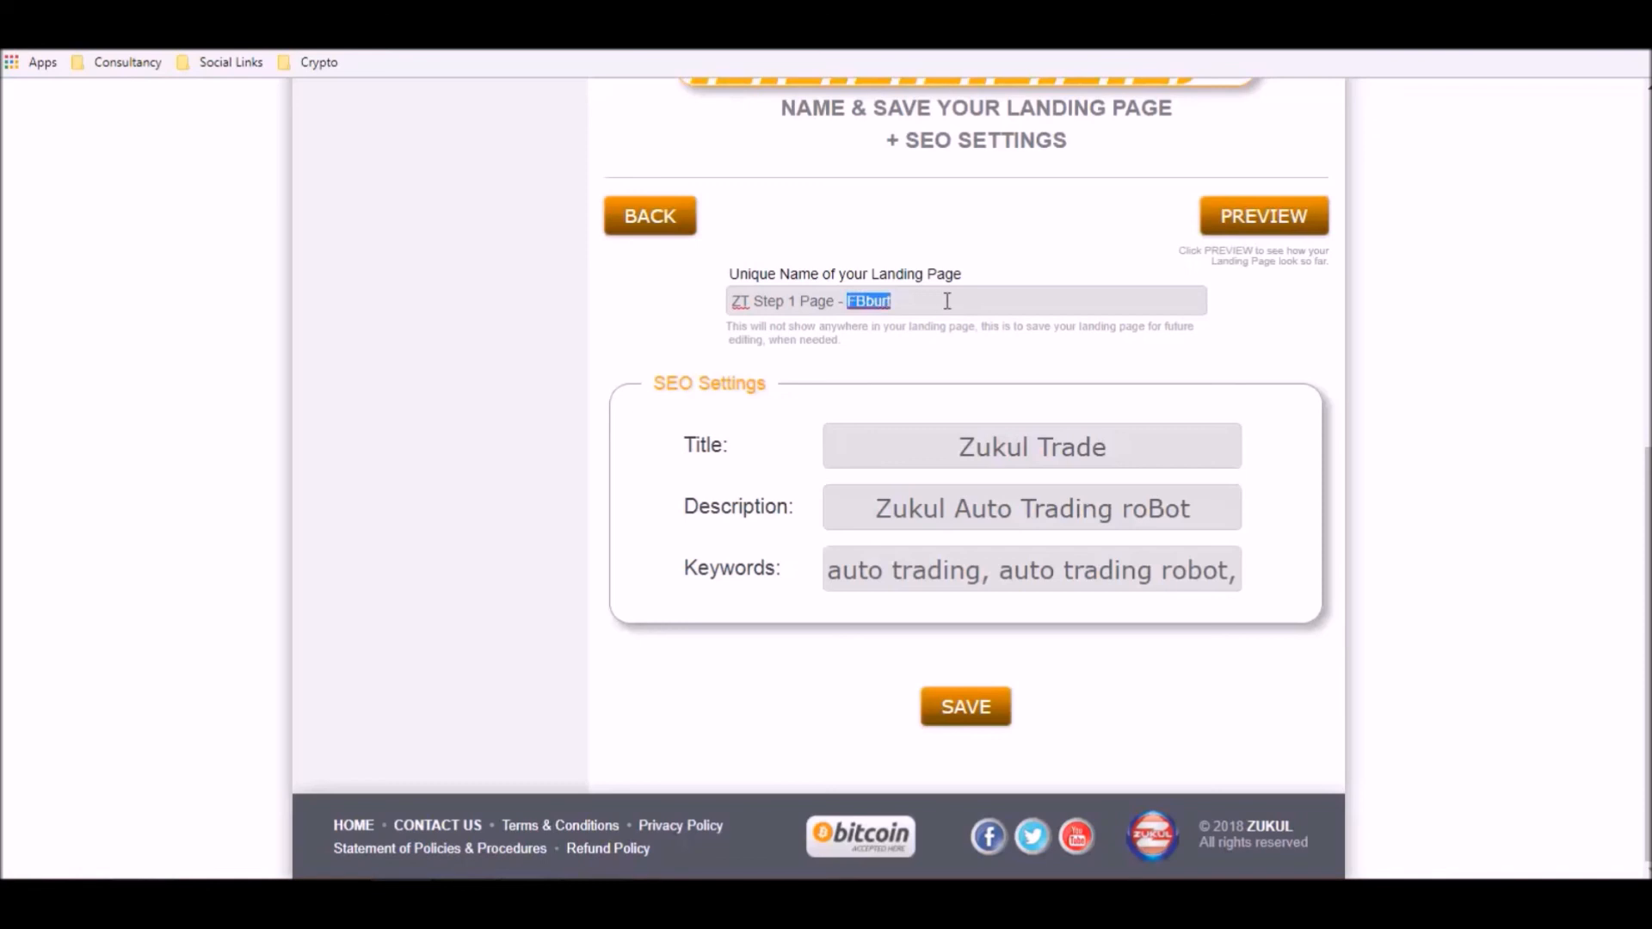
text(Demo)
click(964, 716)
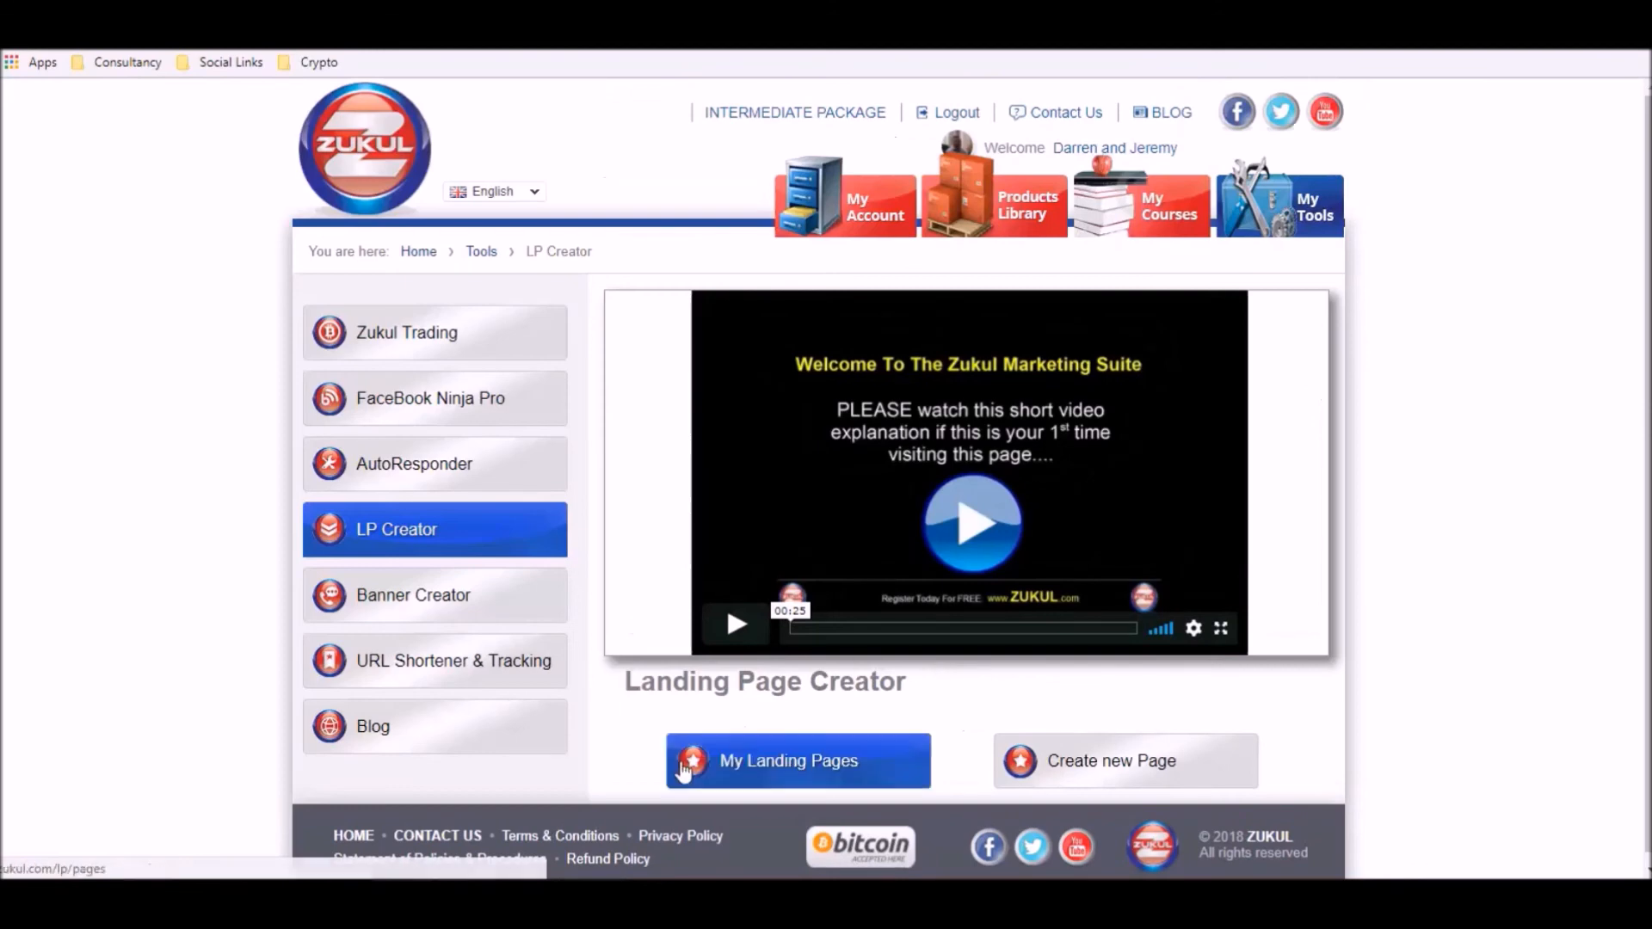
- Find "ZT Step 1 Page - Demo" in the list of landing pages and open its live URL
click(792, 757)
scroll(1195, 757, down, 4)
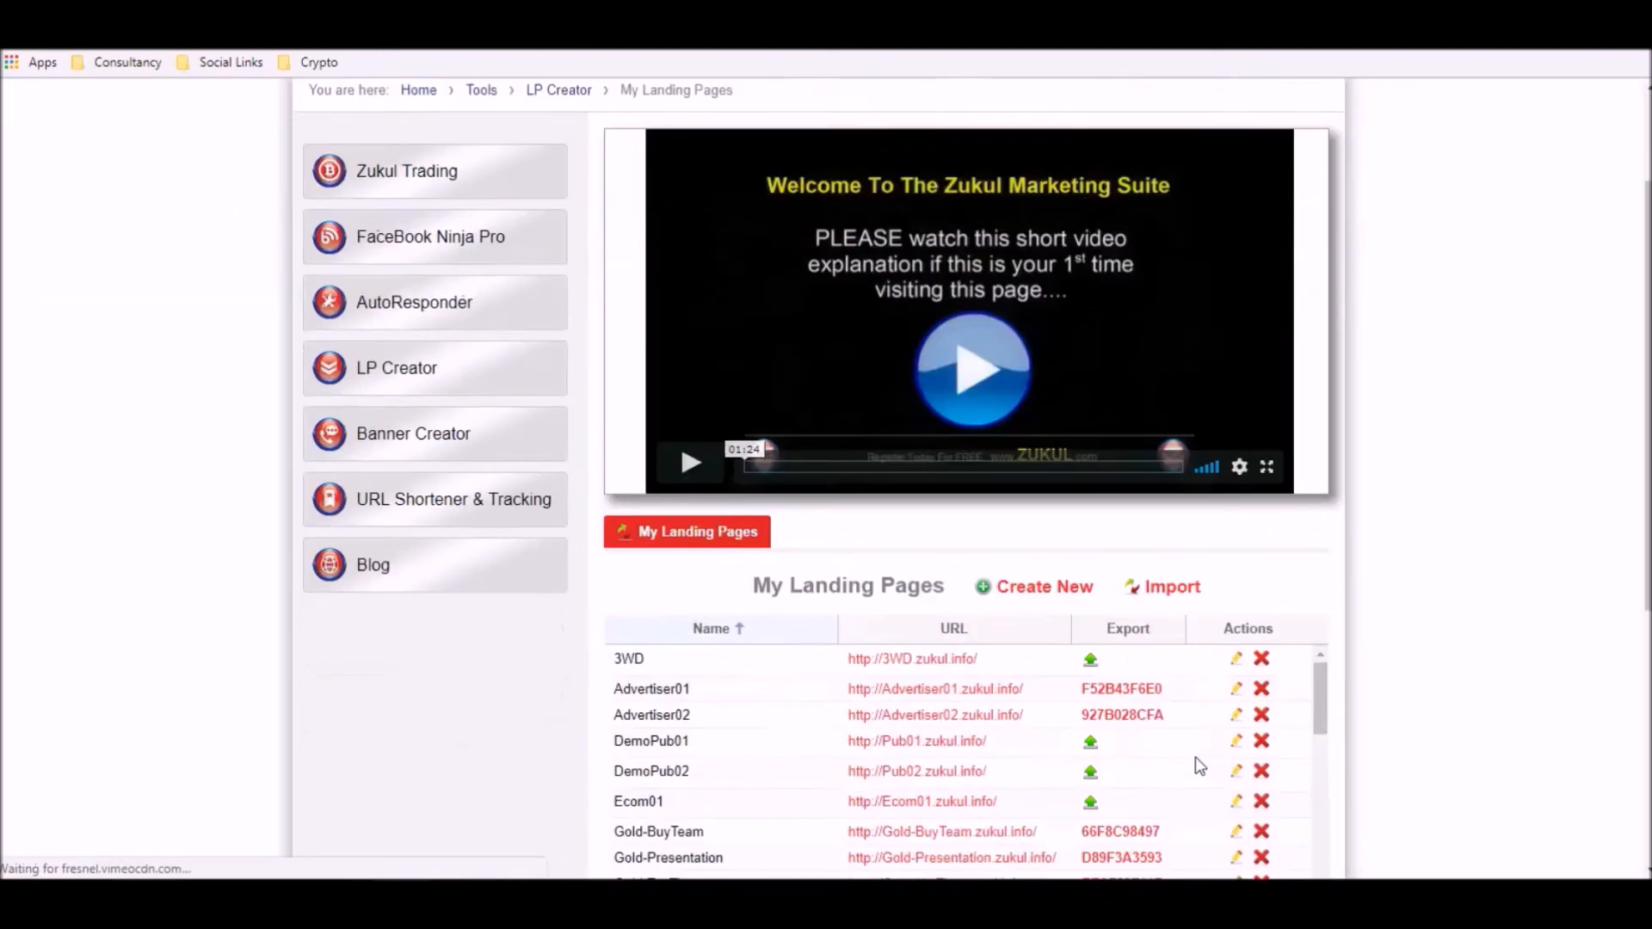
scroll(963, 583, down, 15)
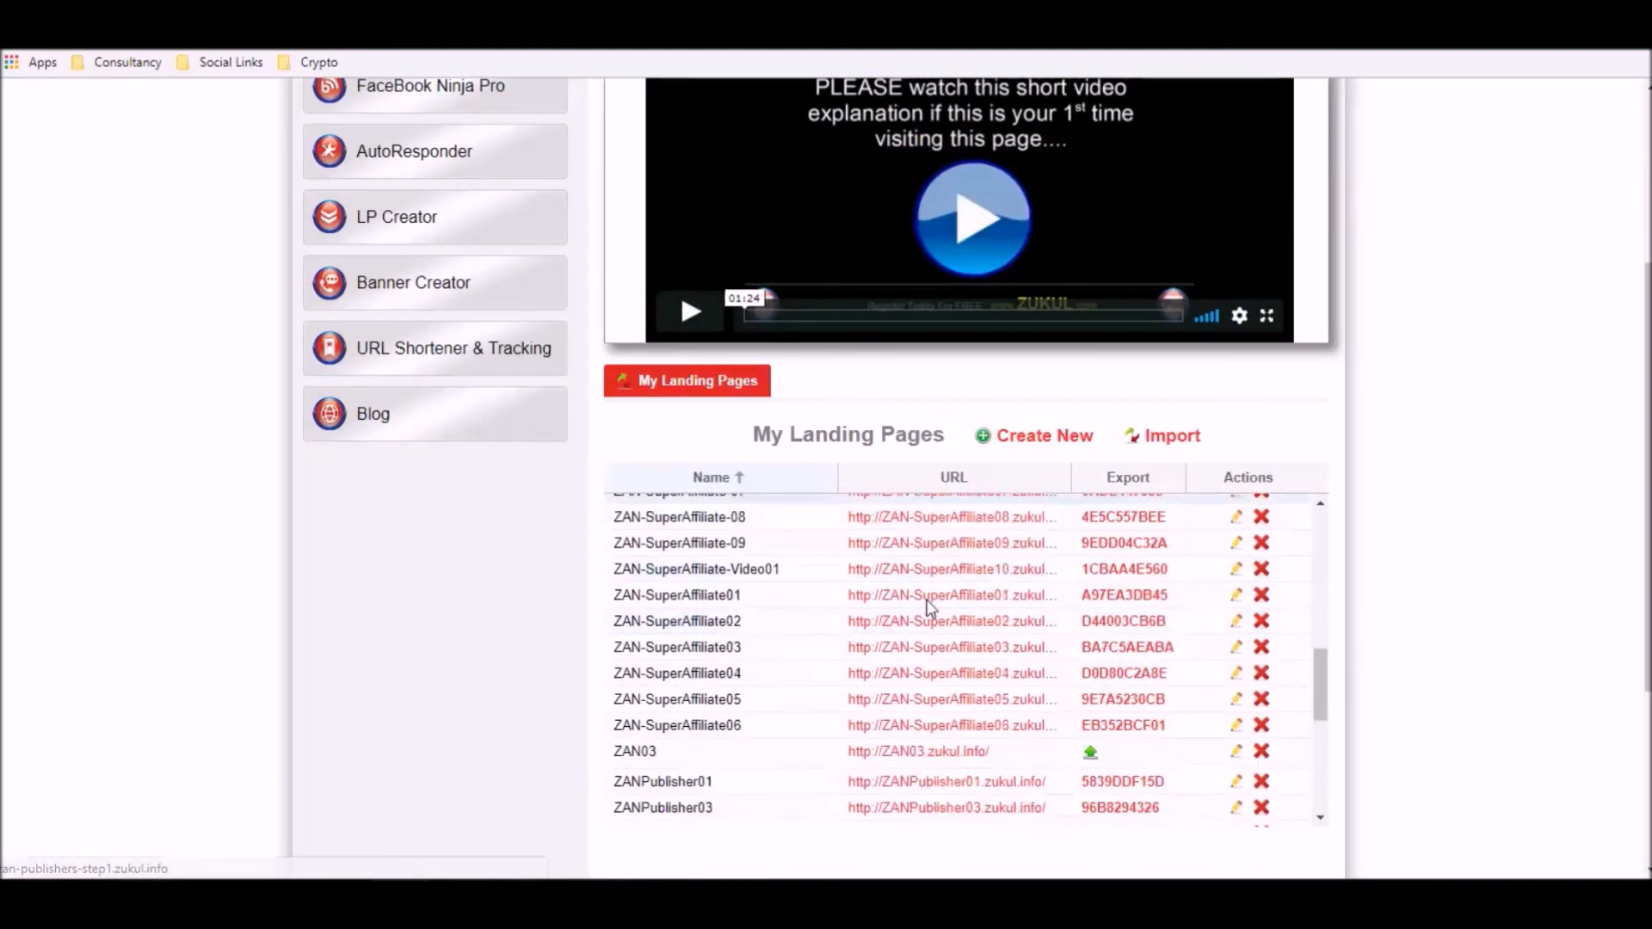
scroll(929, 608, down, 2)
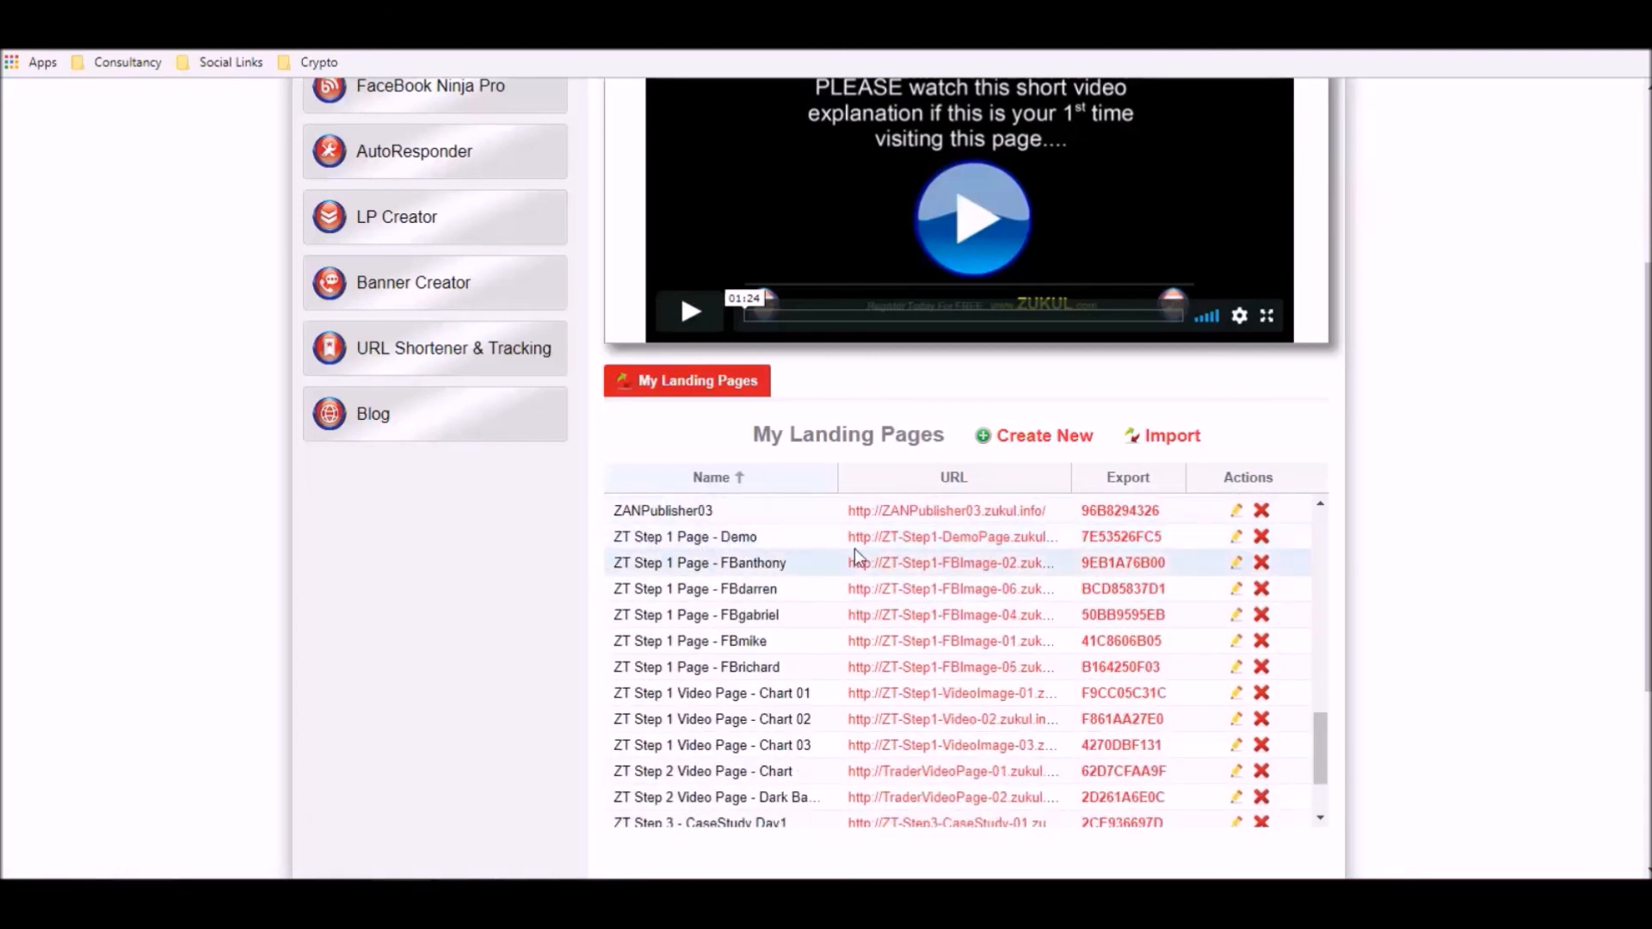
click(960, 539)
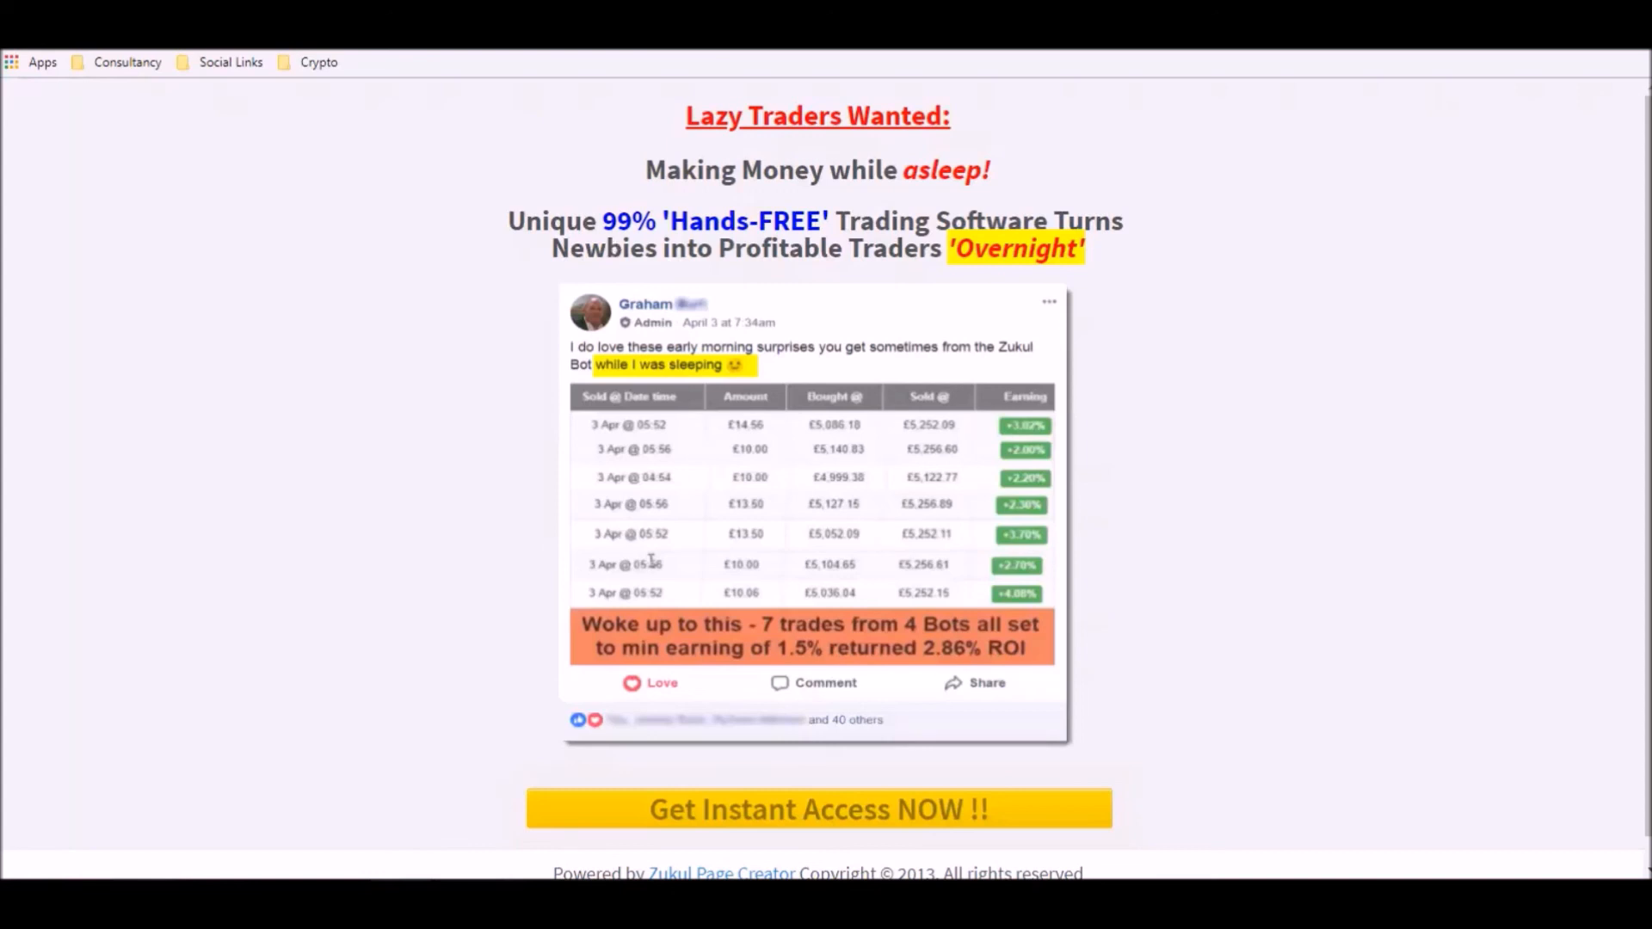
- Return from the live demo page to the My Landing Pages overview
click(292, 13)
scroll(658, 602, up, 3)
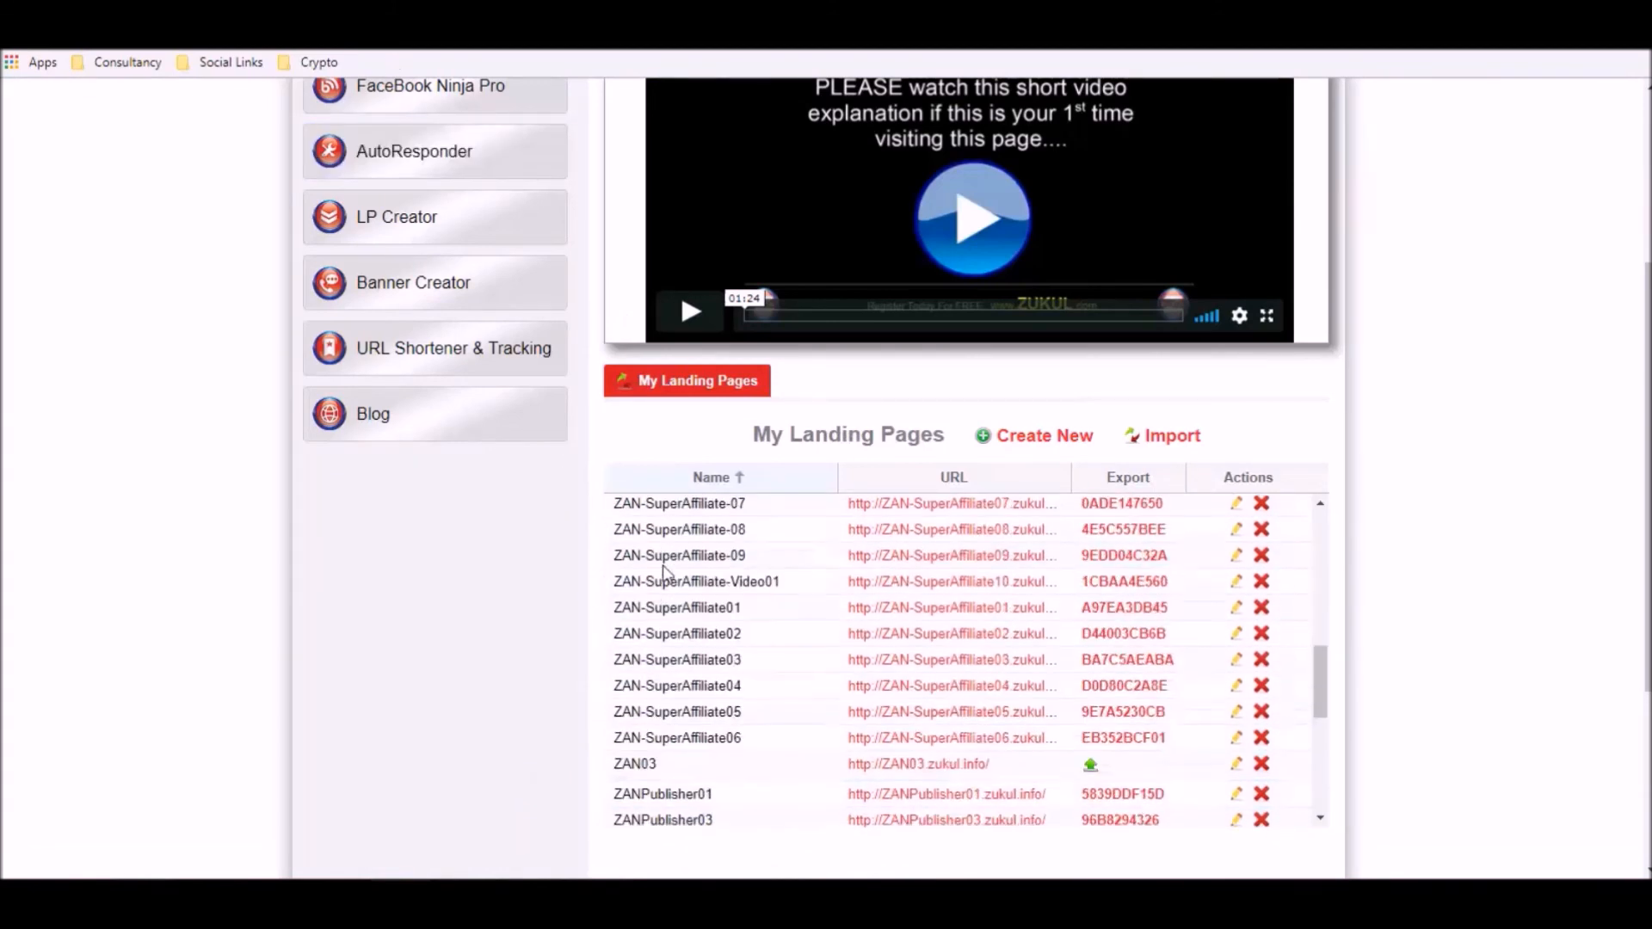
scroll(1325, 479, up, 4)
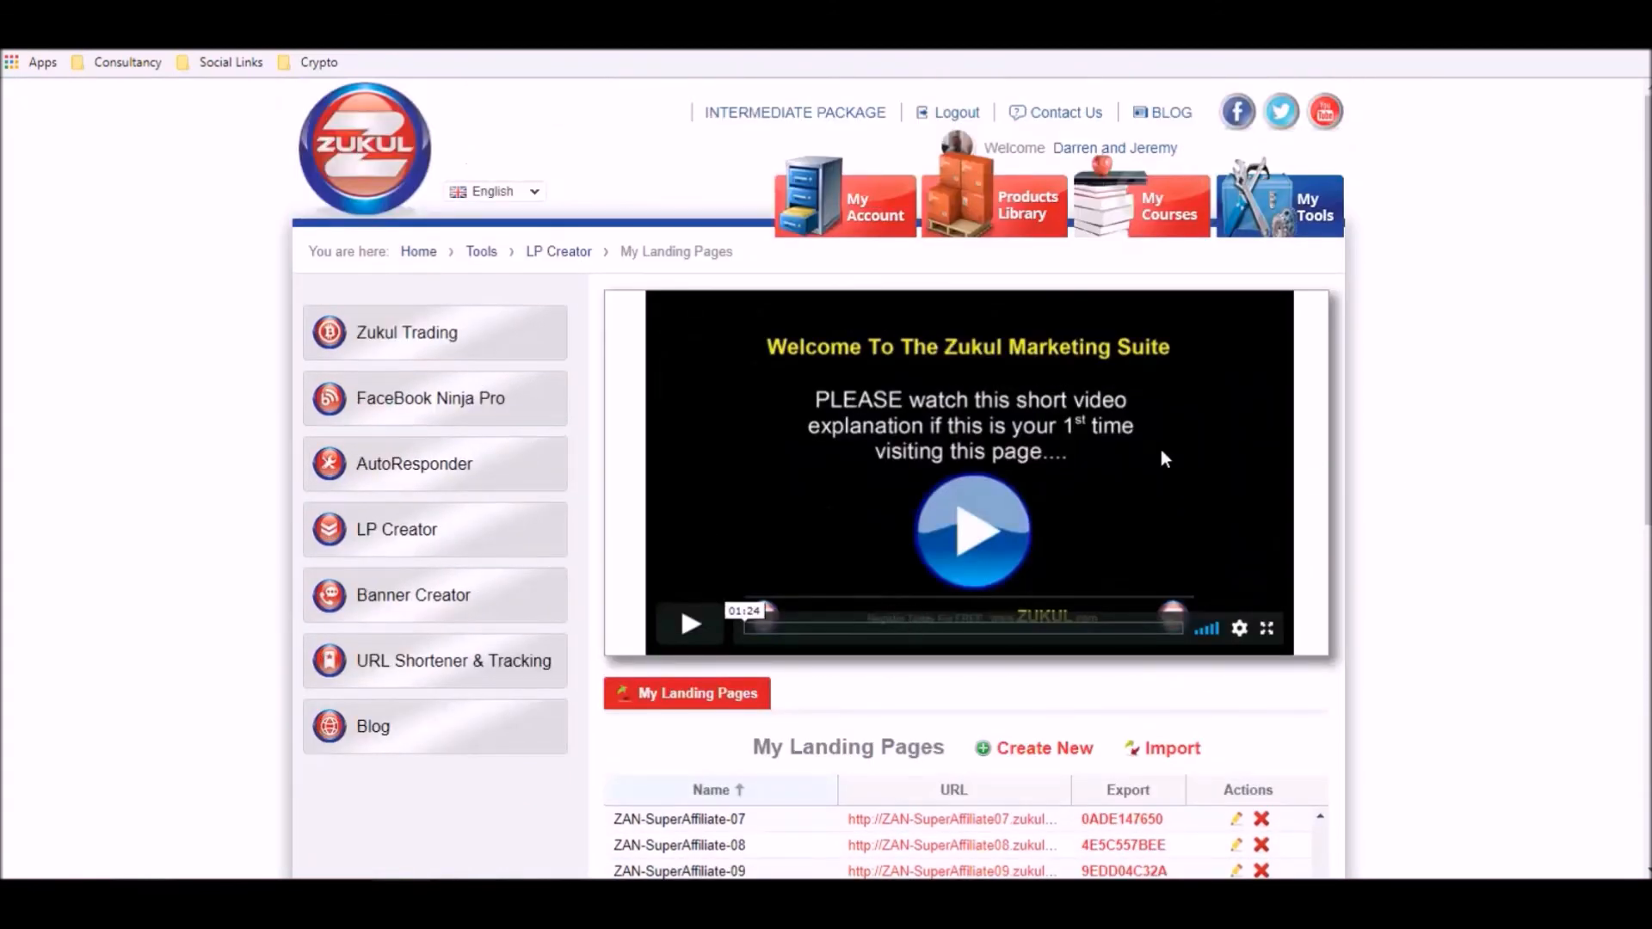